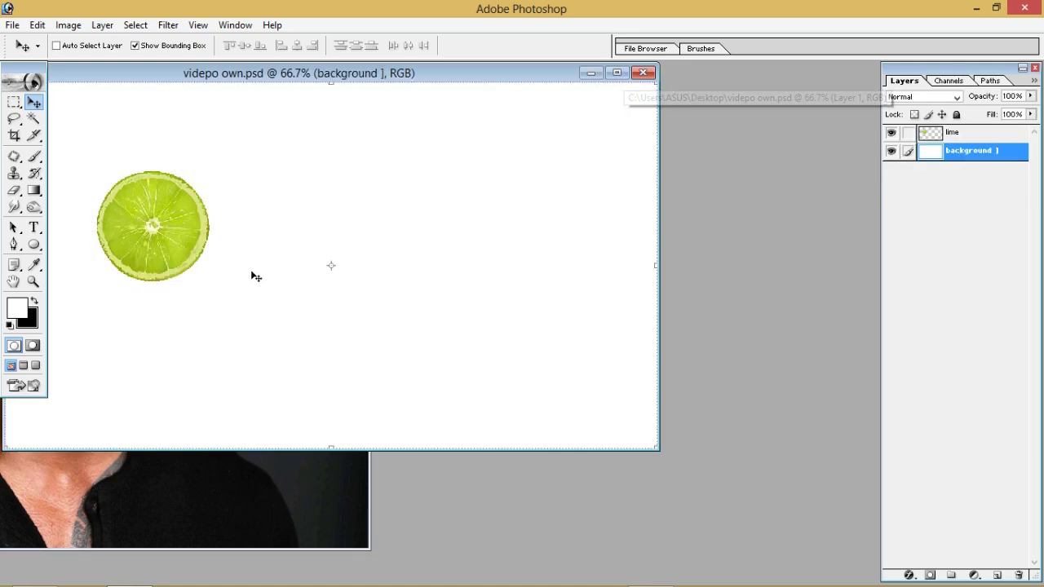
Maximize the face photo, convert its Background into Layer 0, and zoom in to 100%
click(283, 493)
click(327, 103)
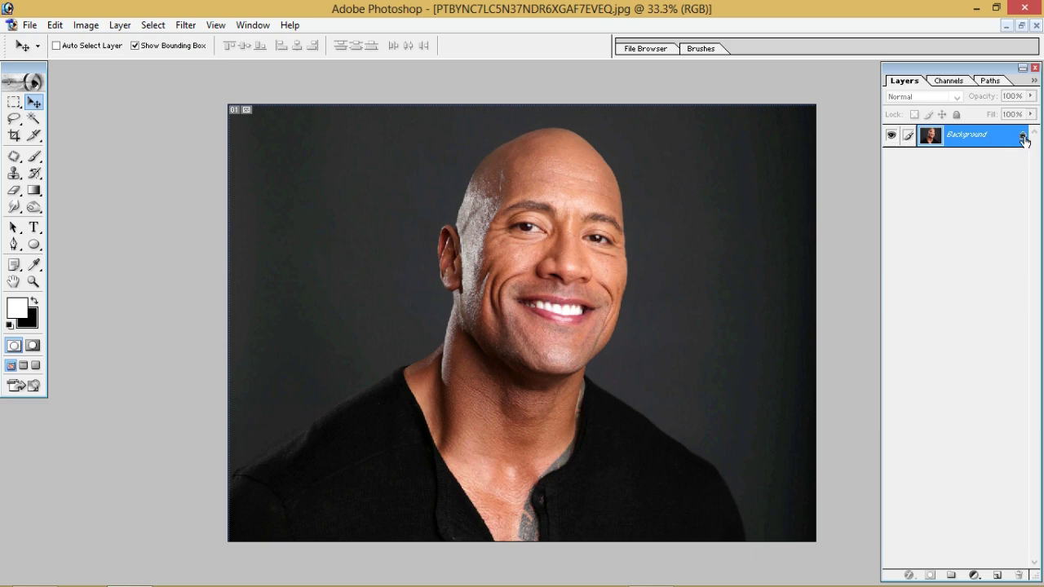
double_click(1023, 137)
key(Return)
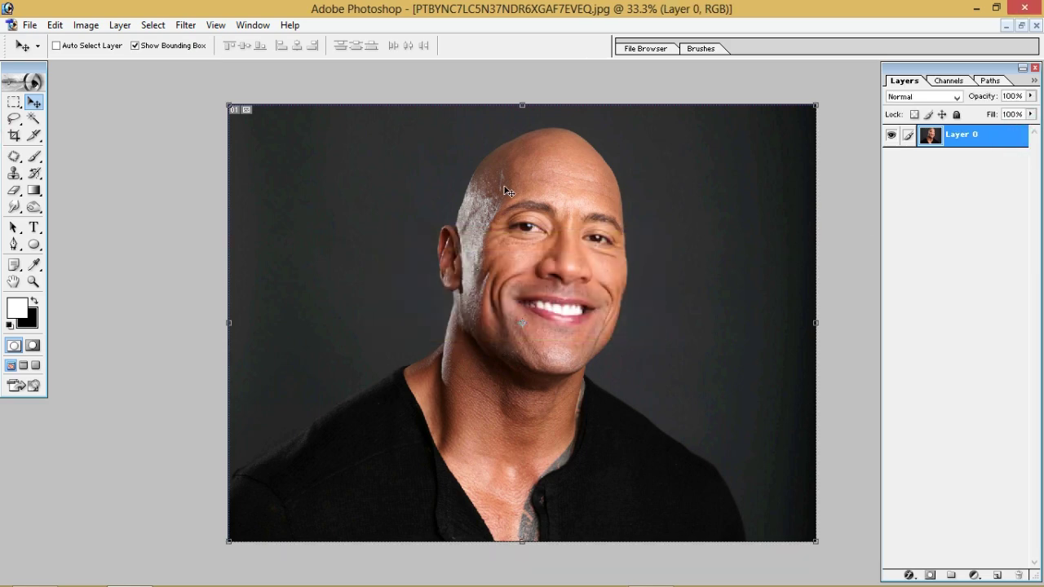
key(ctrl+plus)
key(ctrl+plus)
scroll(384, 331, up, 5)
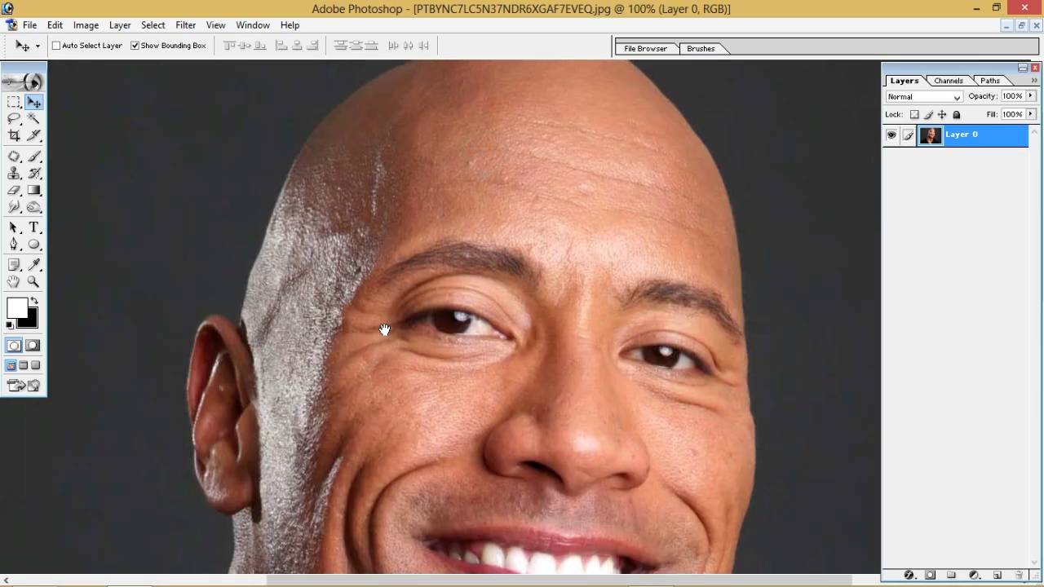
scroll(360, 364, up, 2)
Start a pen path at the ear and trace it over the scalp to the top of the head
key(p)
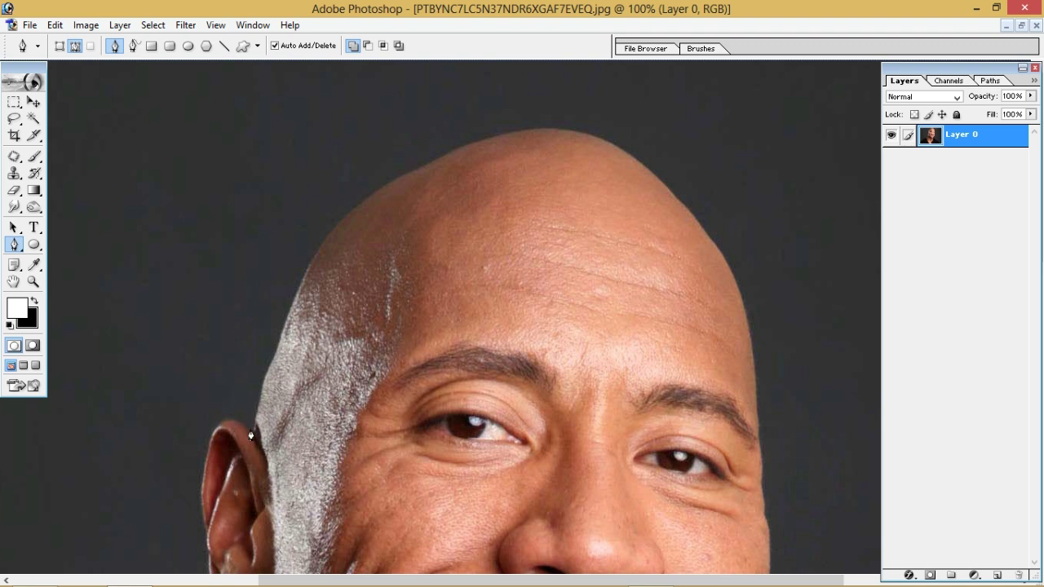
click(252, 433)
drag(359, 212, 440, 152)
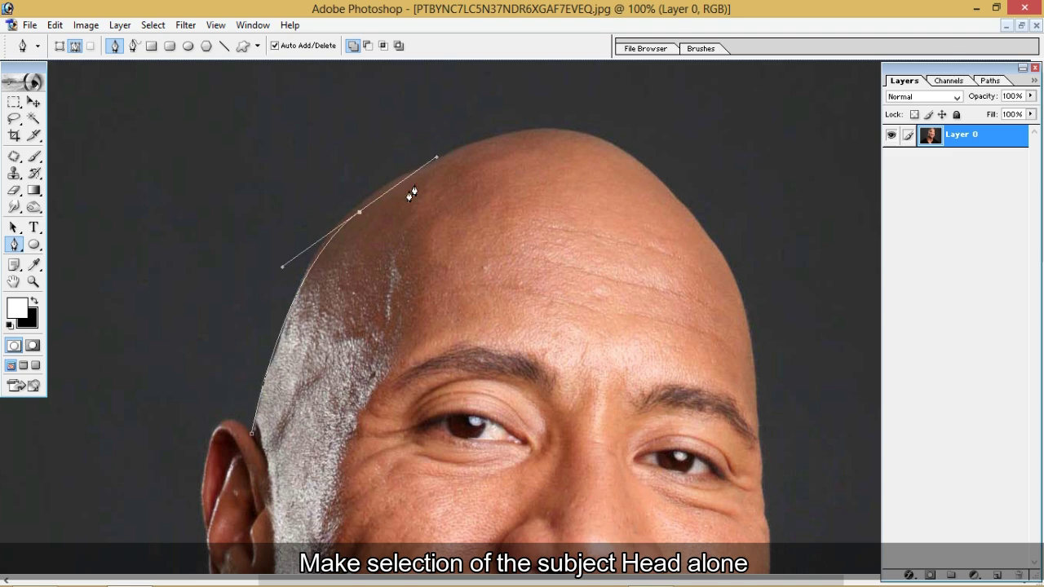
click(360, 211)
drag(366, 210, 369, 204)
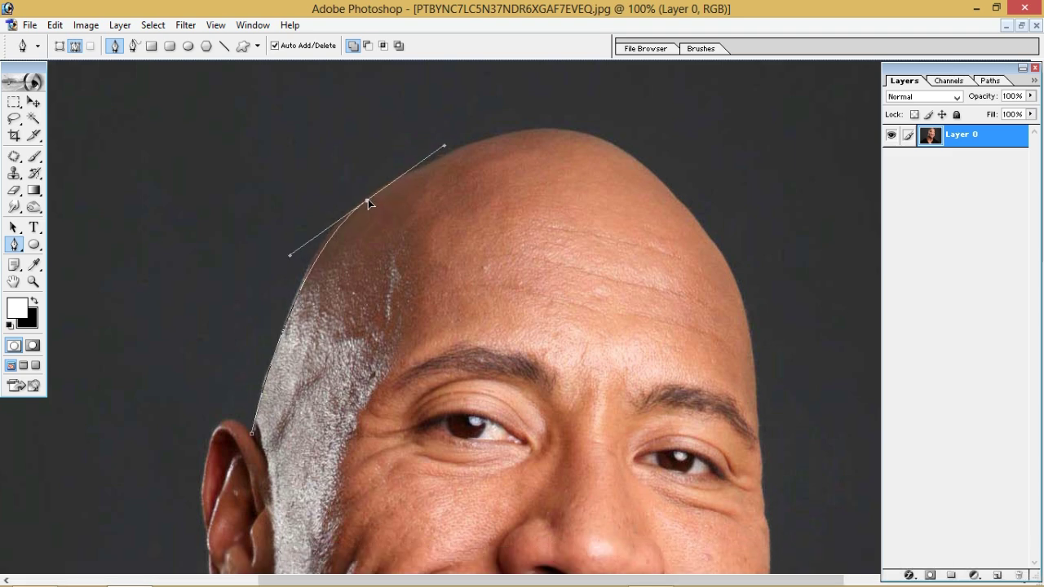
click(366, 203)
scroll(508, 222, right, 5)
drag(386, 151, 504, 211)
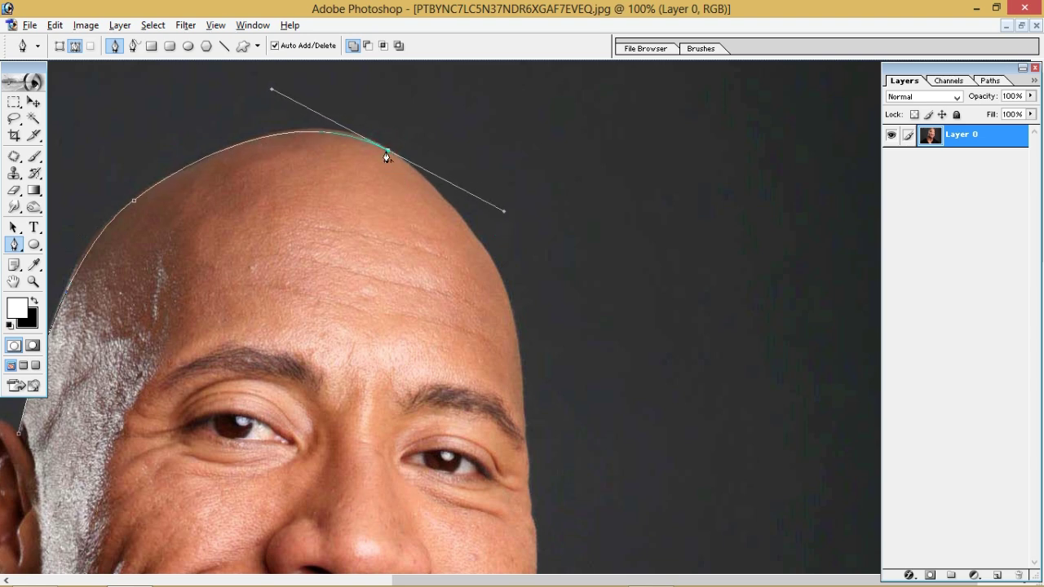
Continue the path down the right side of the head and the cheek edge
scroll(388, 155, down, 3)
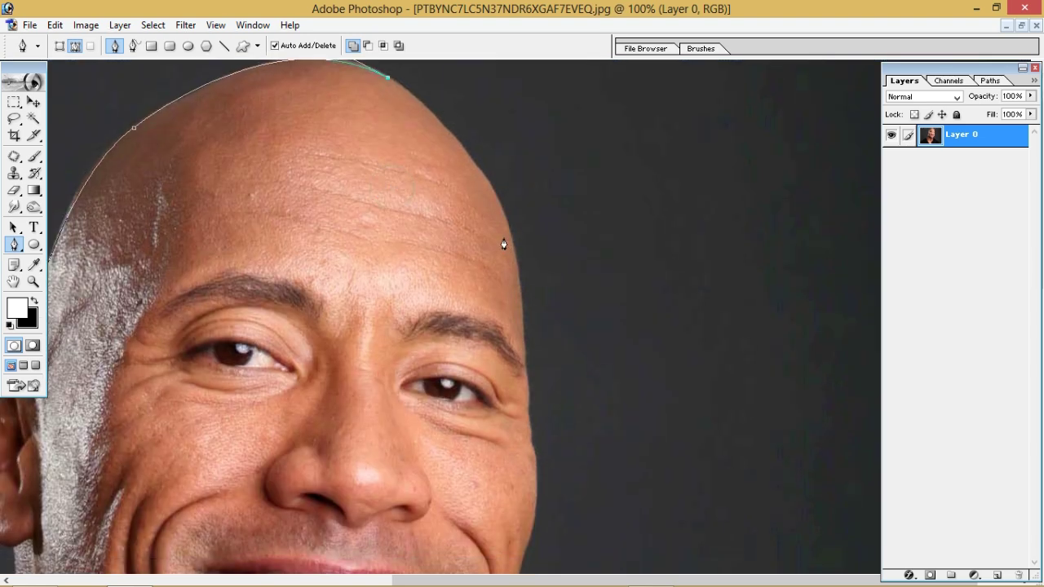
drag(507, 244, 525, 338)
scroll(531, 212, down, 5)
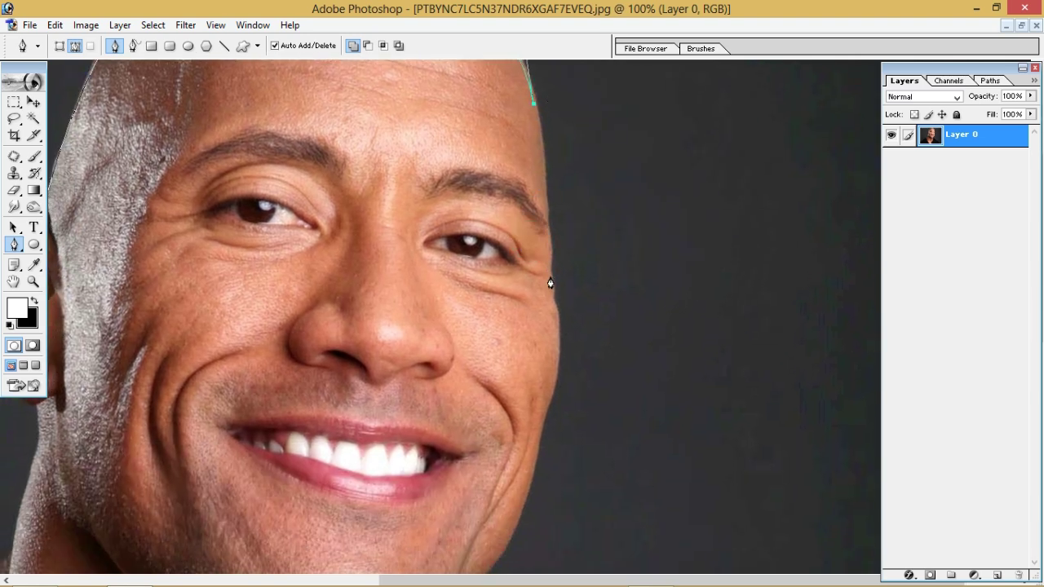
drag(551, 280, 544, 327)
alt+click(552, 285)
scroll(559, 279, down, 5)
drag(559, 204, 552, 233)
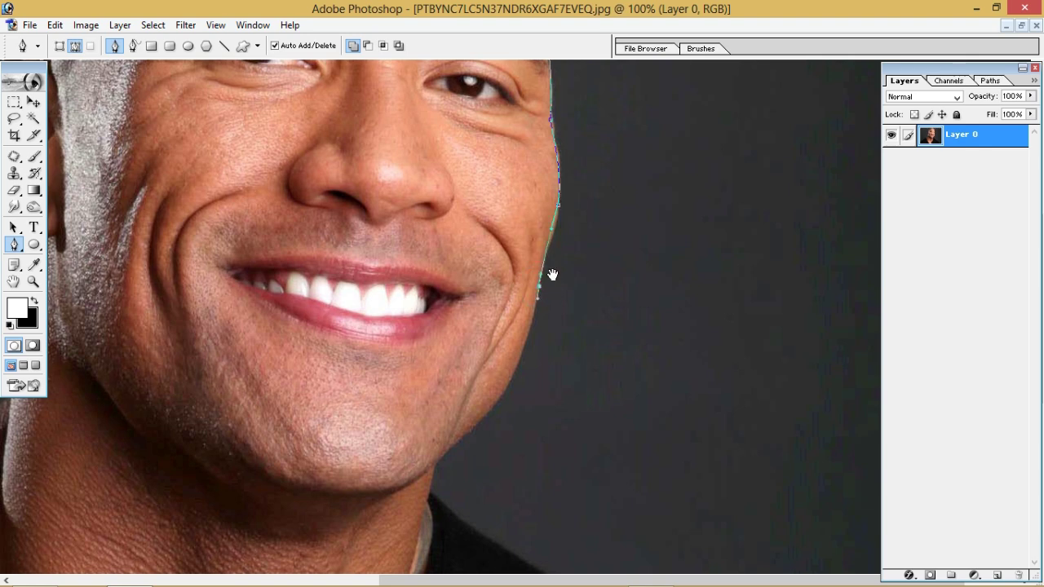
scroll(551, 273, down, 6)
Trace the path along the jawline and under the chin
drag(529, 269, 445, 328)
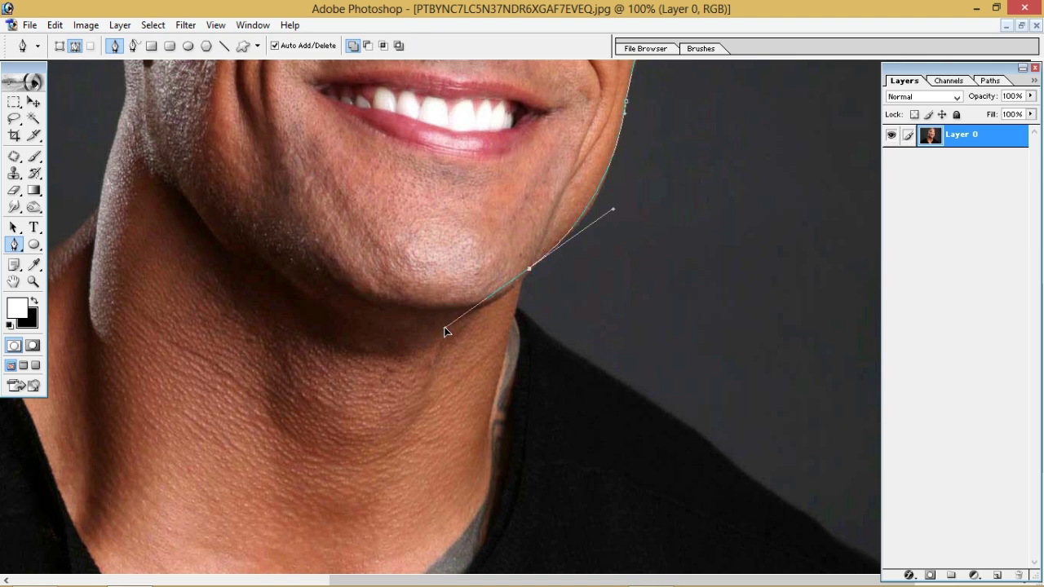
alt+click(528, 270)
click(501, 295)
click(485, 303)
drag(383, 324, 344, 319)
drag(318, 247, 473, 384)
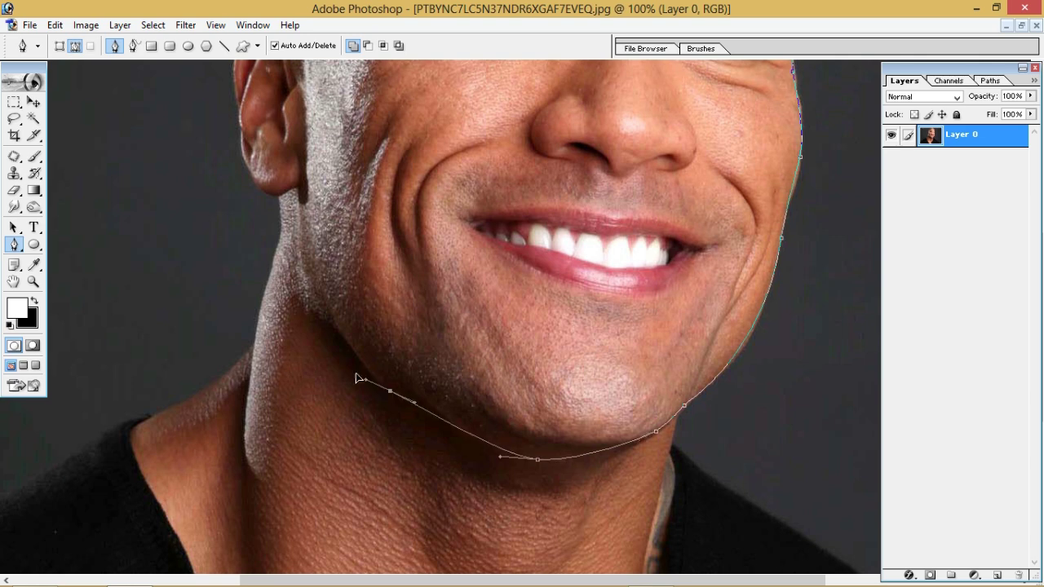
drag(390, 391, 341, 355)
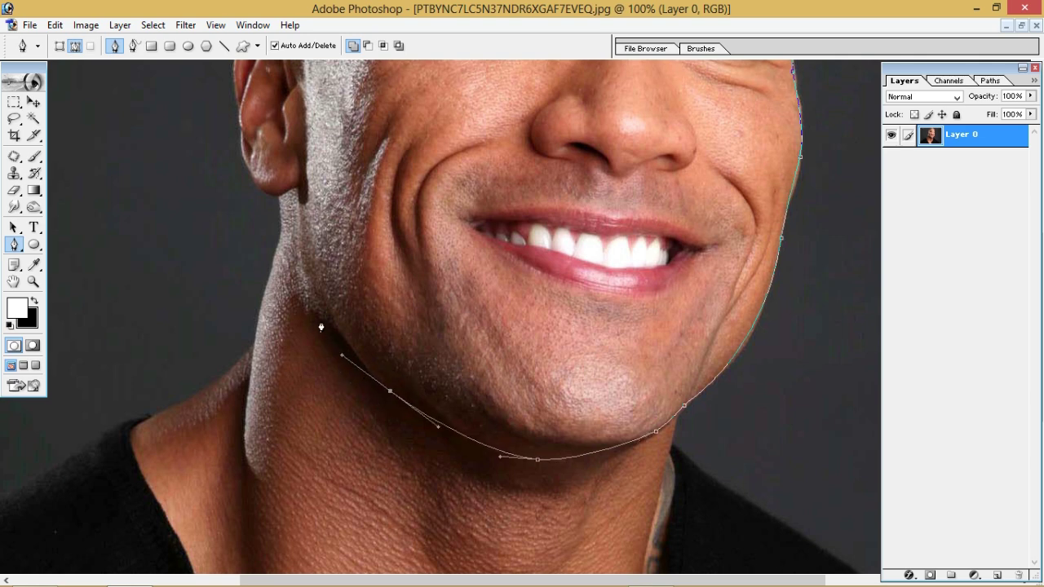
Bring the path around the ear lobe and ear top, closing it at the start
drag(280, 247, 345, 425)
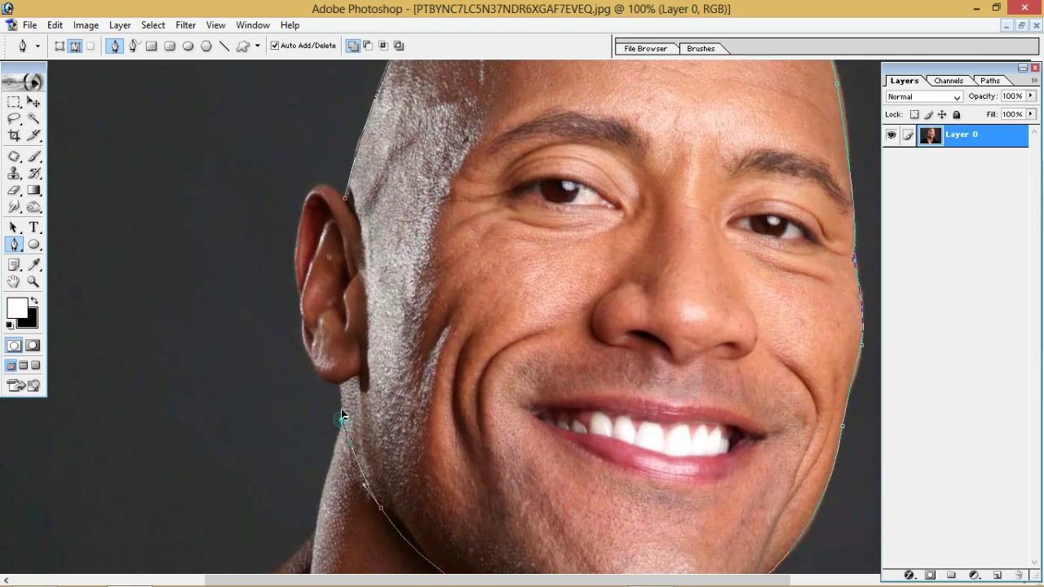
click(337, 386)
mouse_move(300, 352)
mouse_down()
mouse_move(330, 469)
mouse_move(327, 413)
mouse_up()
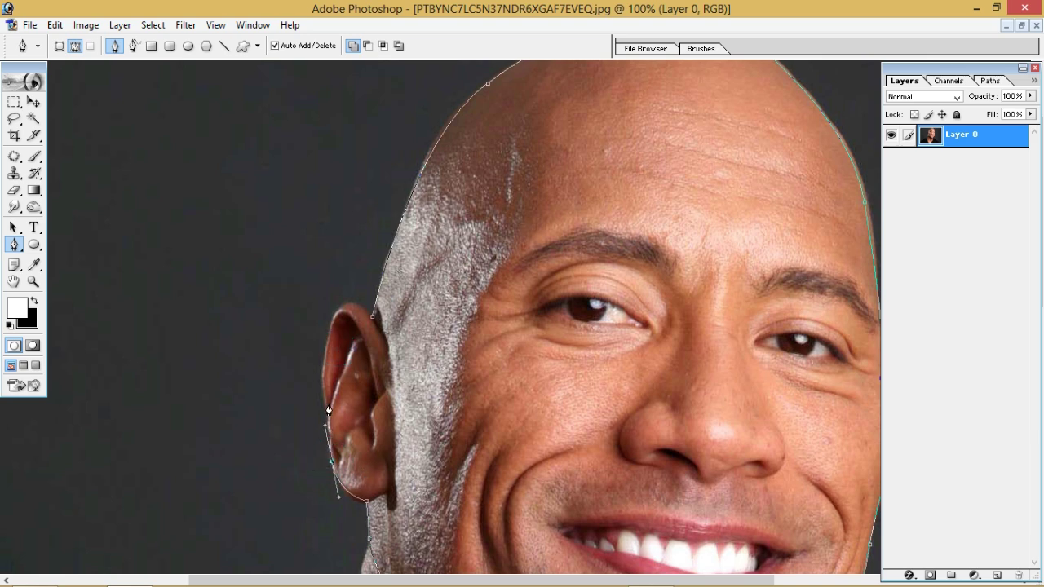
click(326, 406)
drag(342, 314, 364, 266)
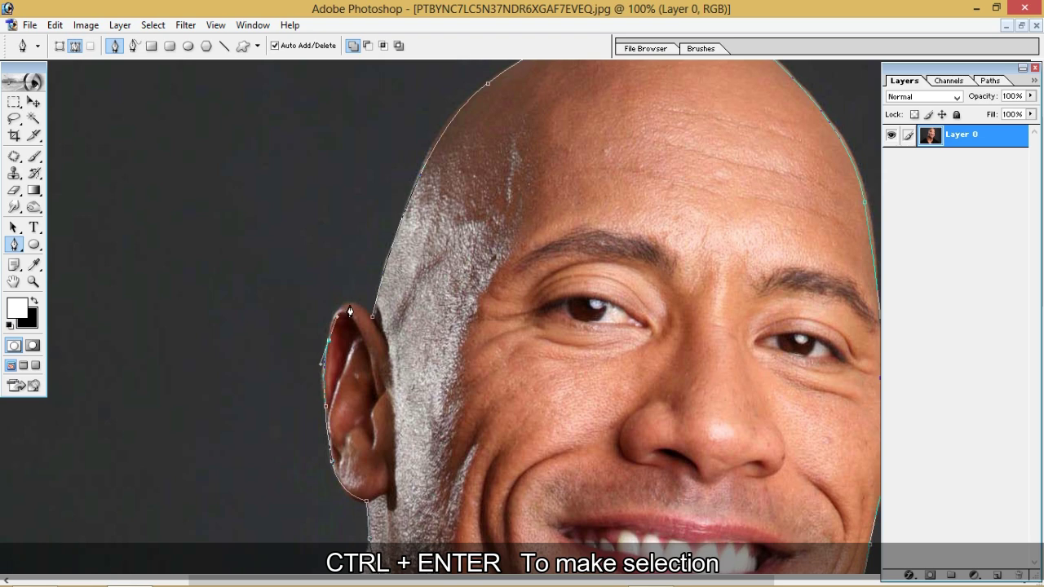
click(371, 320)
Turn the head path into a feathered selection and mask out the dark background
key(ctrl+Return)
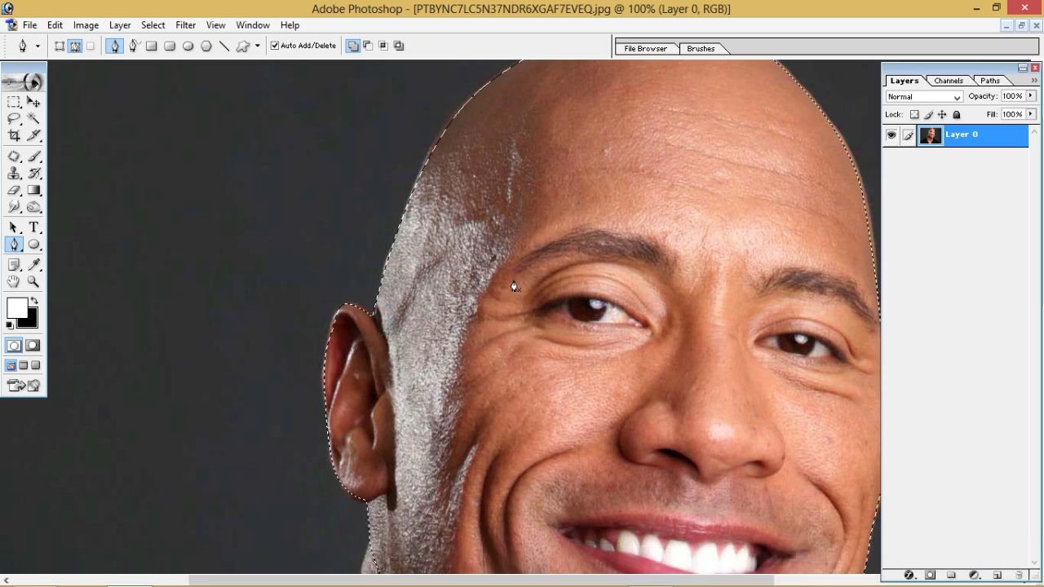
key(m)
right_click(612, 232)
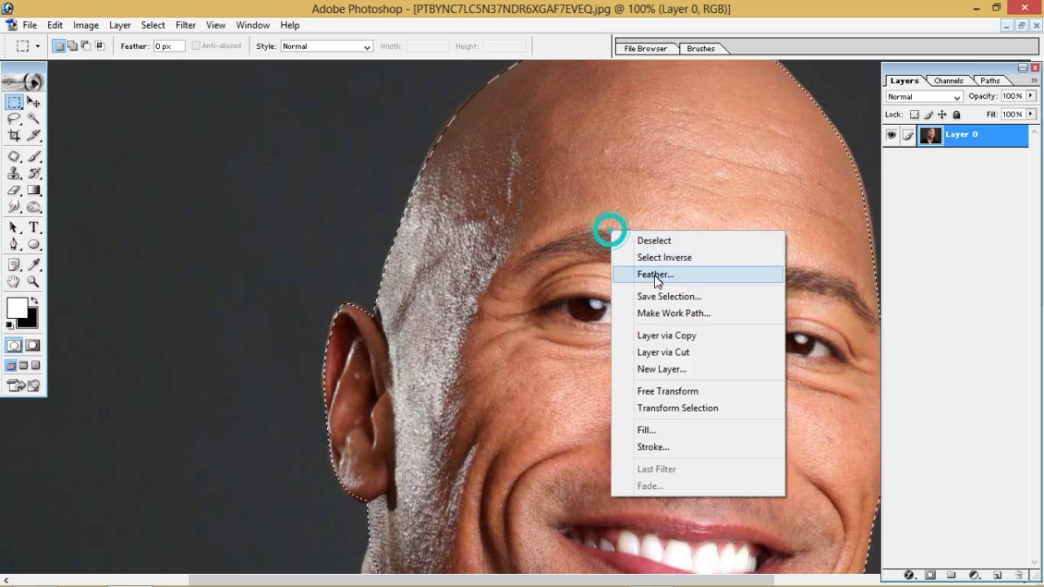
click(655, 275)
click(606, 287)
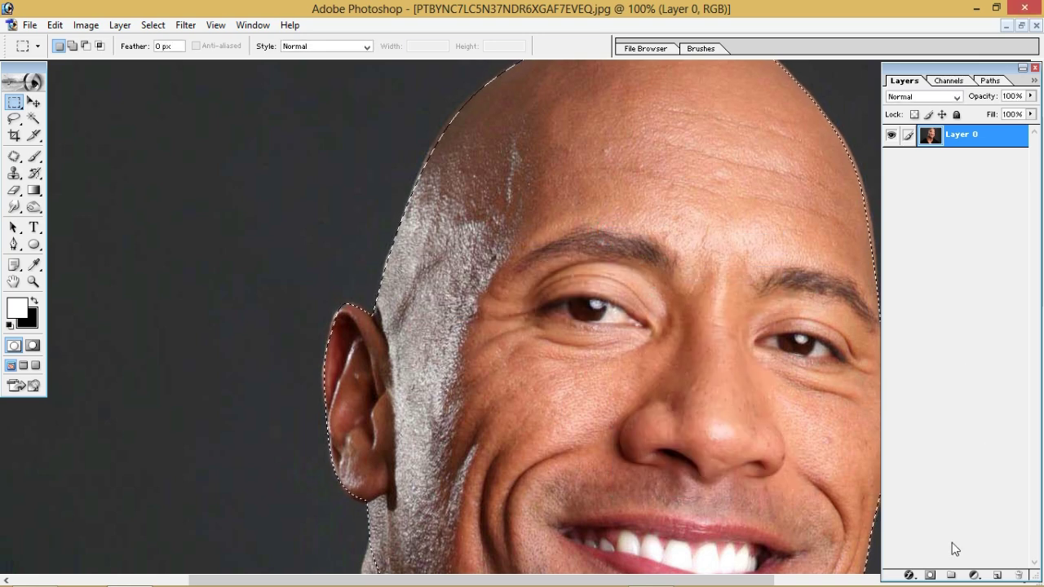
click(929, 574)
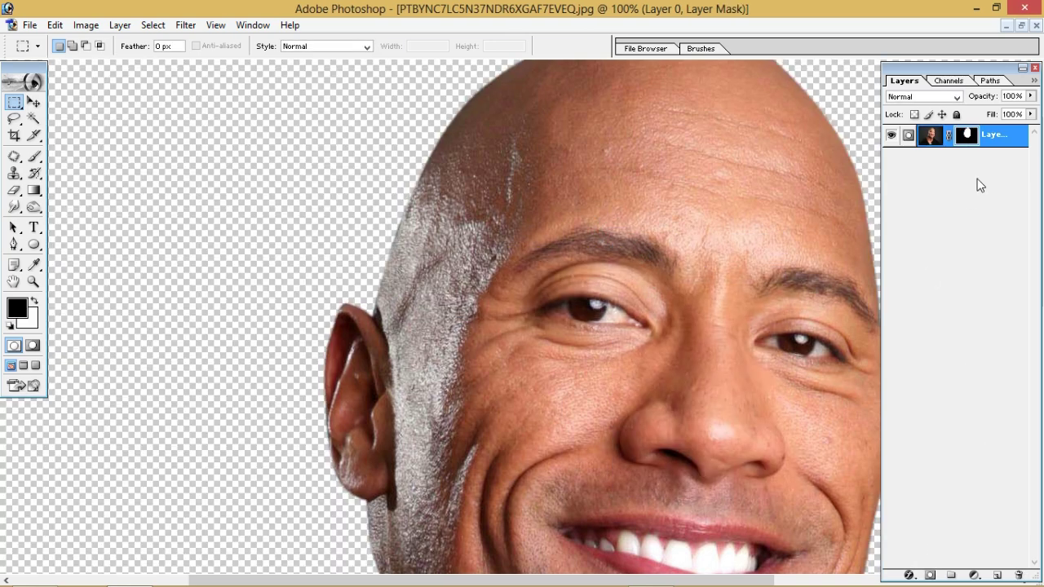
Copy the cut-out head into videpo own.psd as Layer 1 and apply its mask
click(1022, 25)
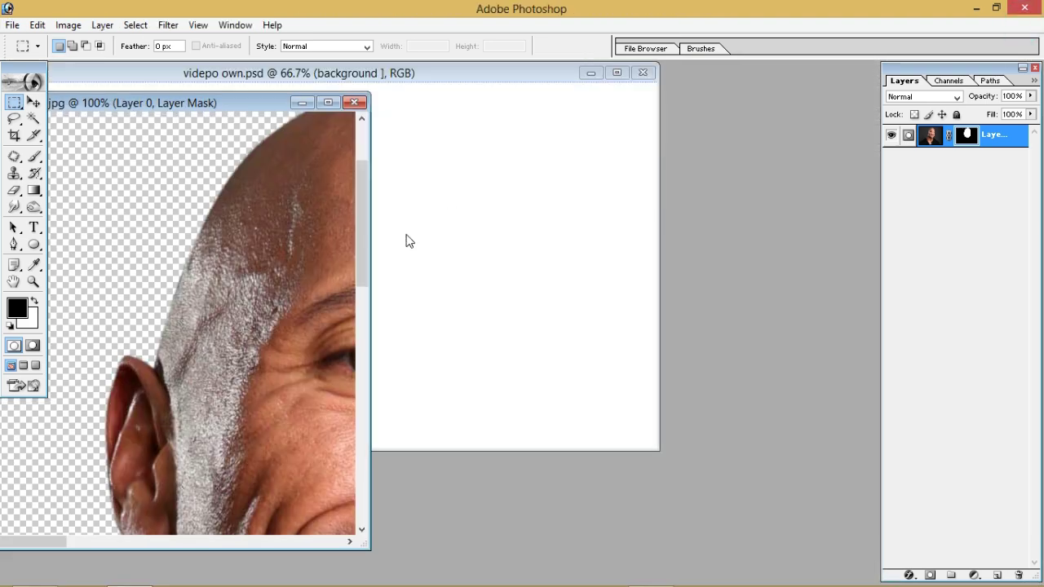
key(v)
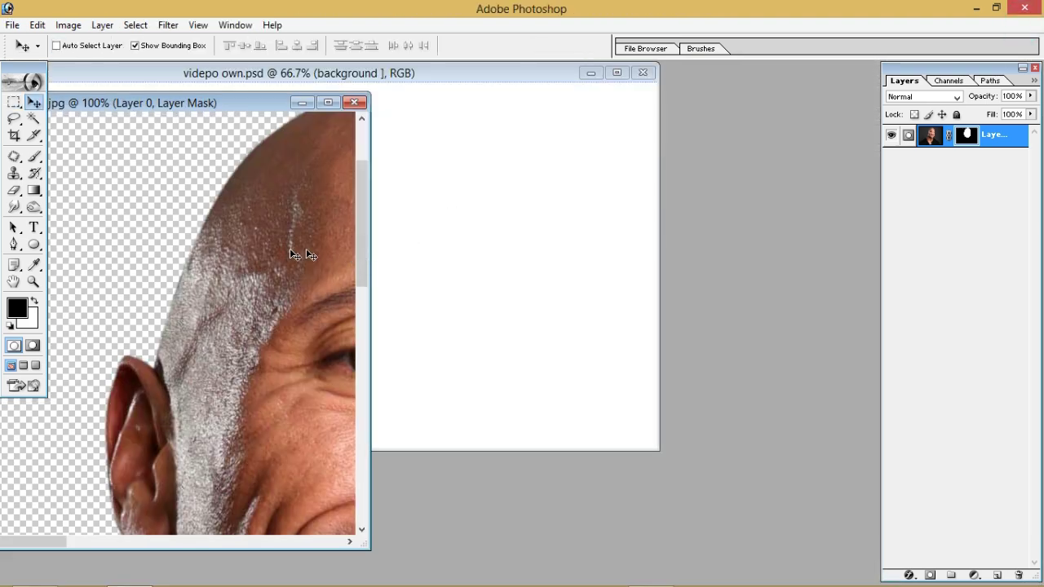
drag(277, 255, 391, 226)
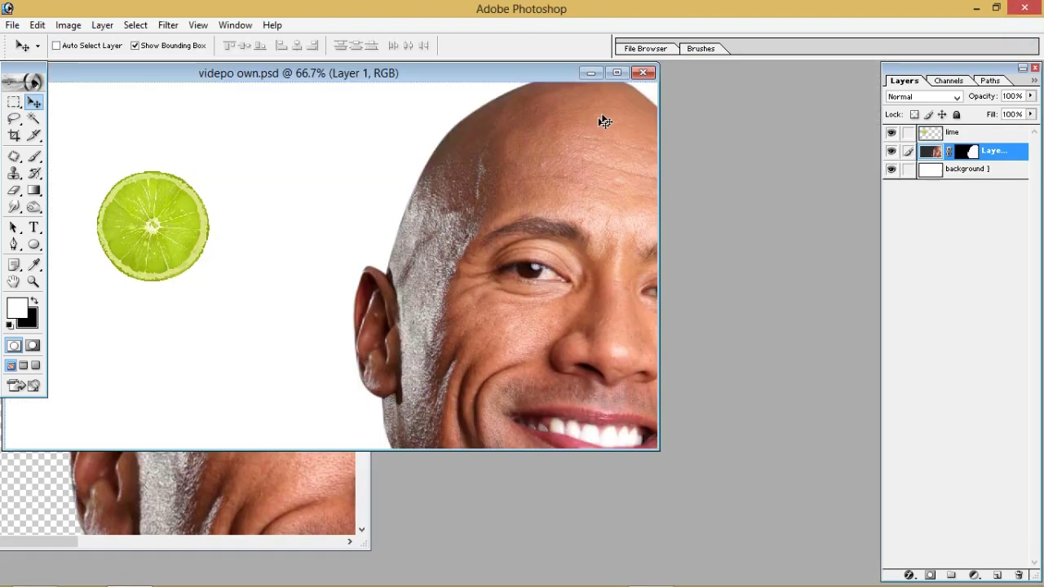
click(616, 73)
right_click(968, 153)
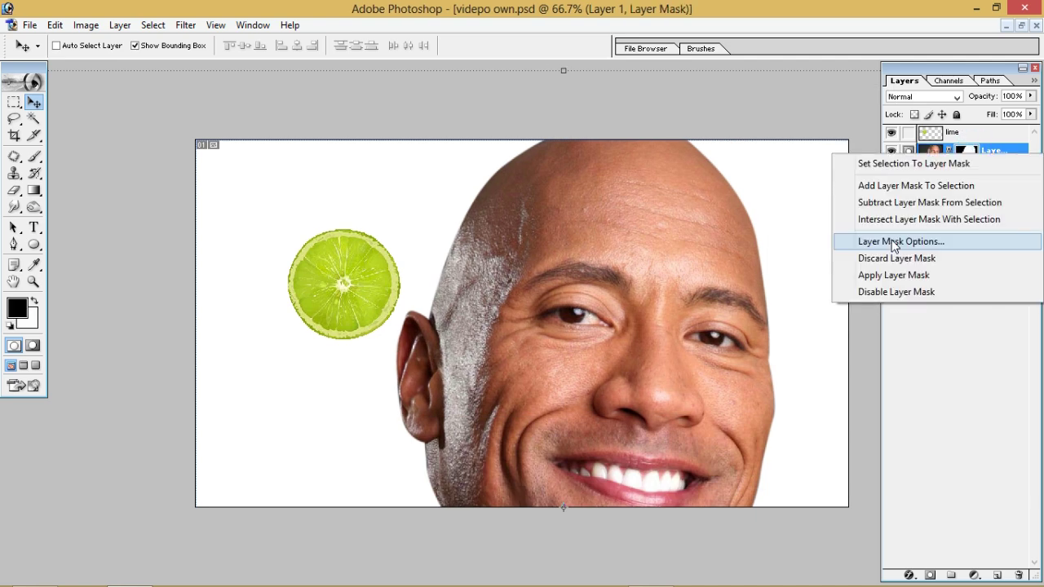
click(888, 273)
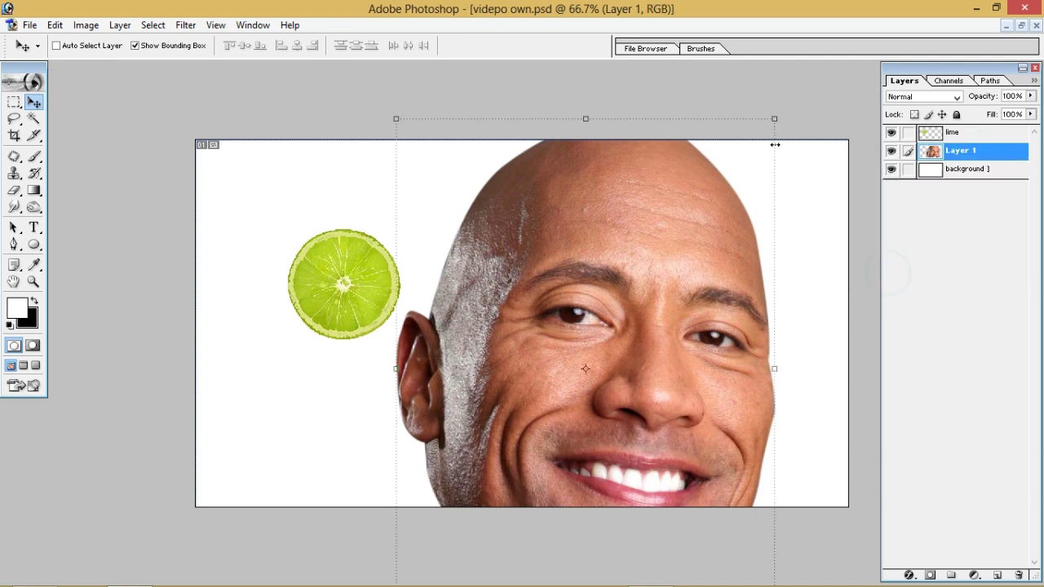
Shrink the head to about 45.6%, move it toward centre, then enlarge it to 106.2%
drag(778, 117, 671, 261)
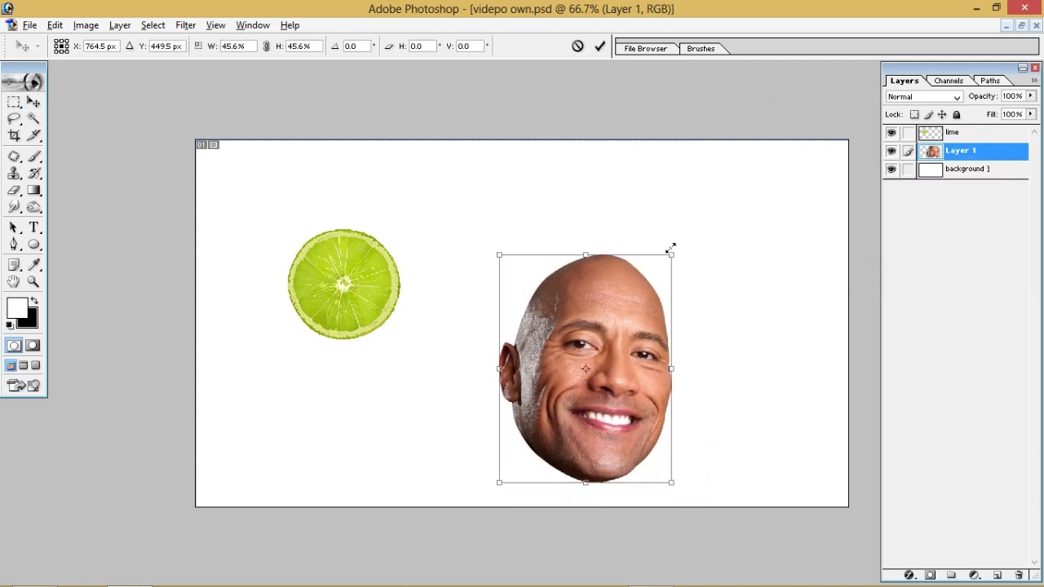
drag(592, 310, 561, 279)
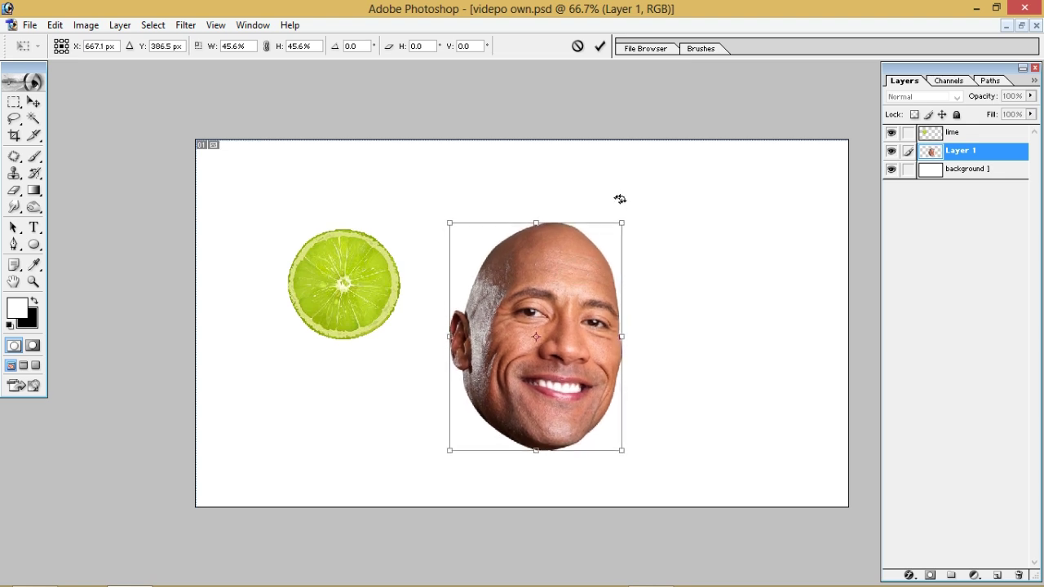
drag(634, 207, 621, 196)
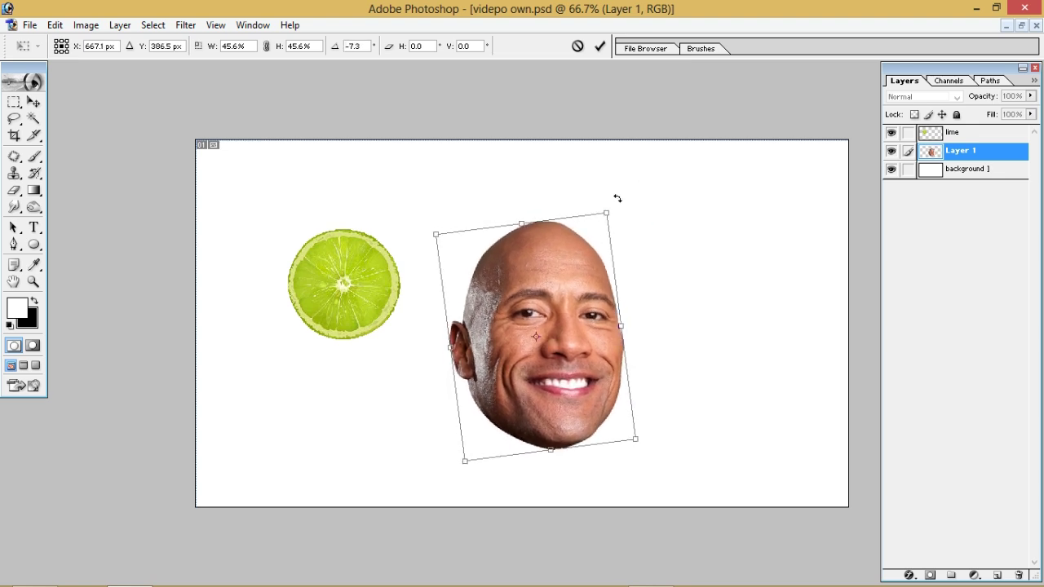
key(Return)
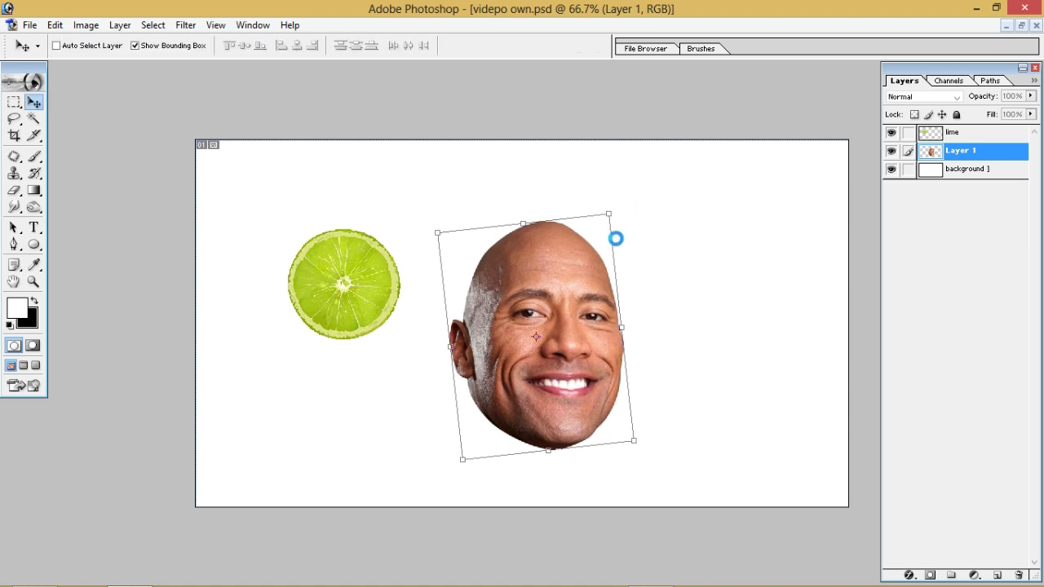
key(ctrl+z)
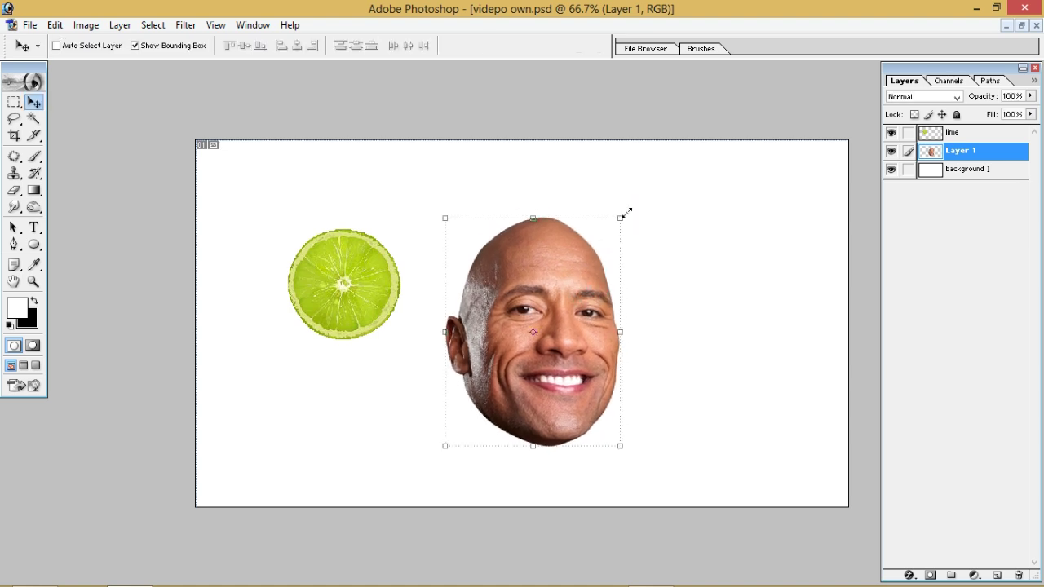
drag(621, 215, 635, 202)
key(Return)
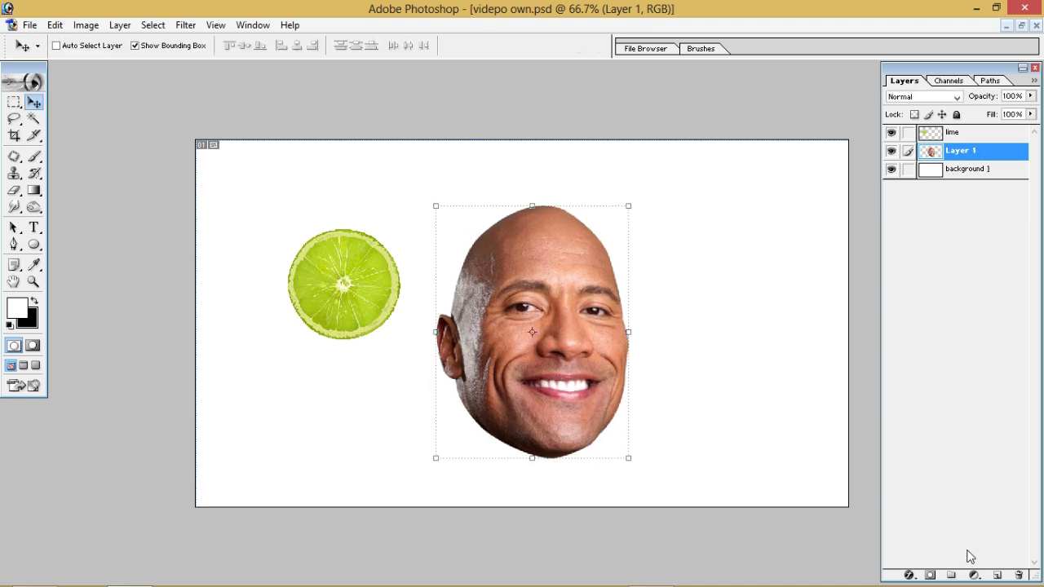
Desaturate the face with a Hue/Saturation layer at -79, merge it into Layer 1, and deselect
click(976, 574)
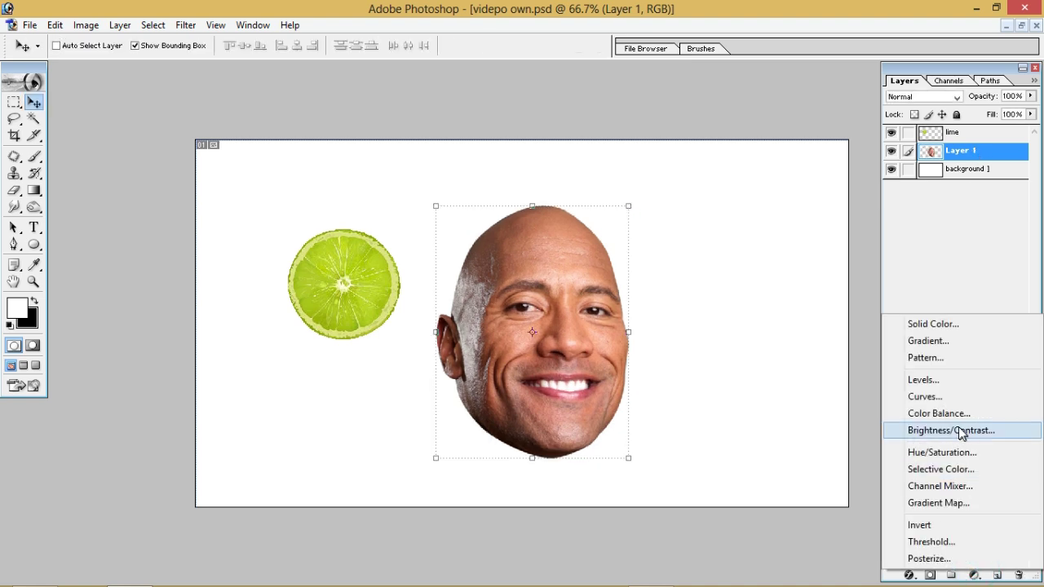
click(961, 453)
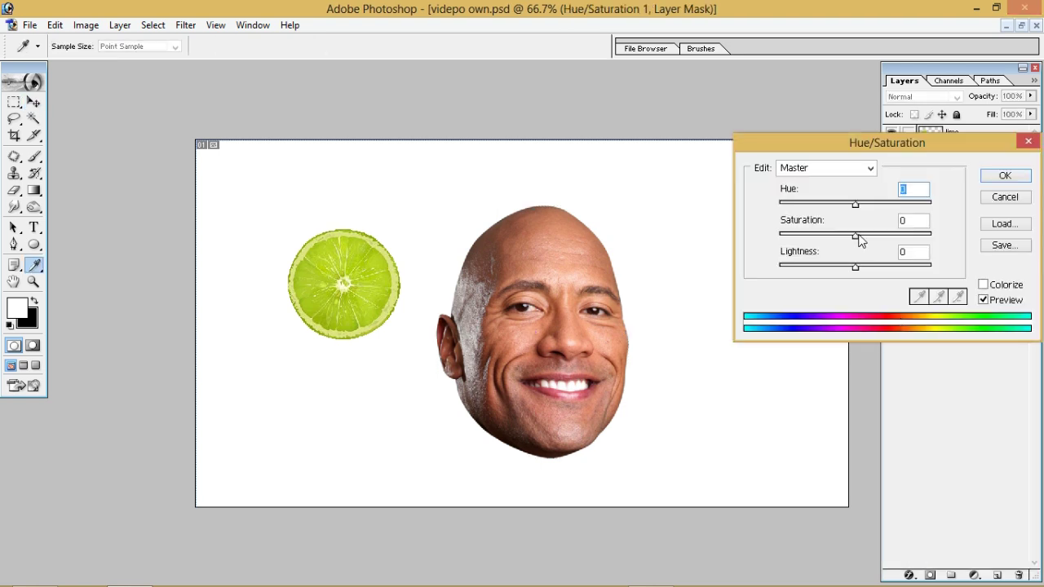
drag(855, 236, 819, 236)
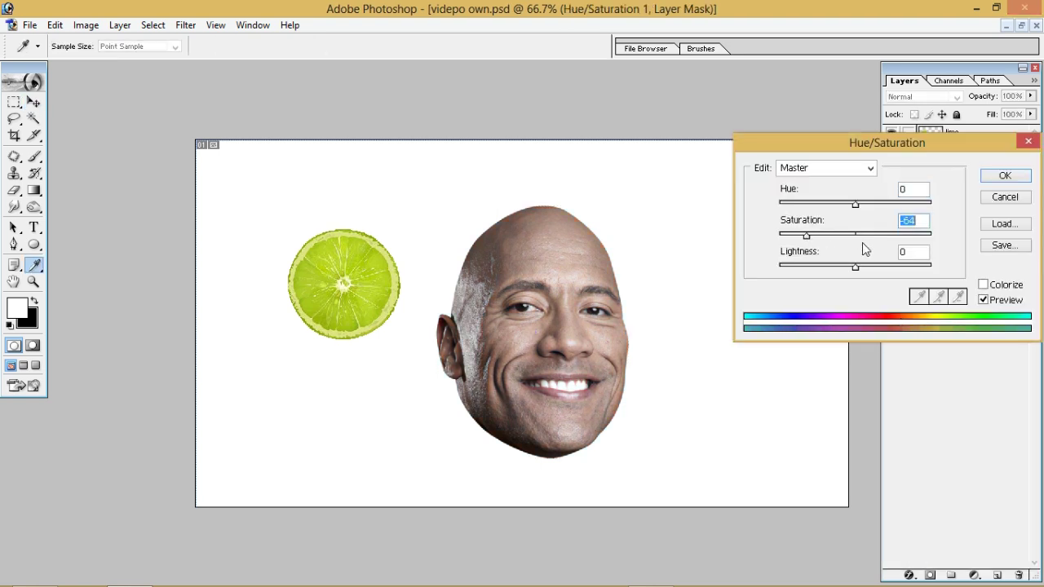
text(-)
text(60)
click(1004, 176)
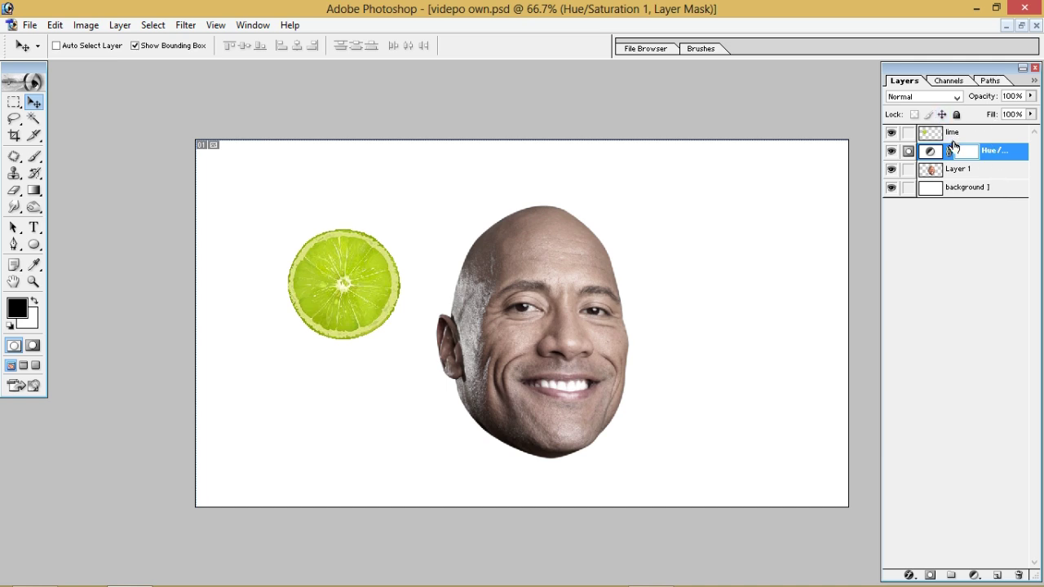
double_click(935, 152)
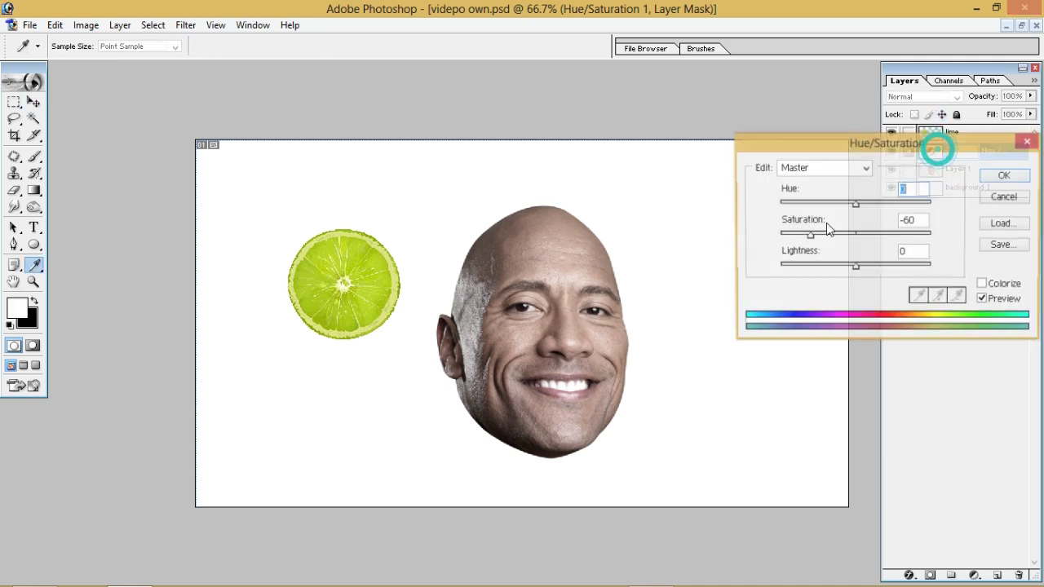
drag(810, 234, 794, 236)
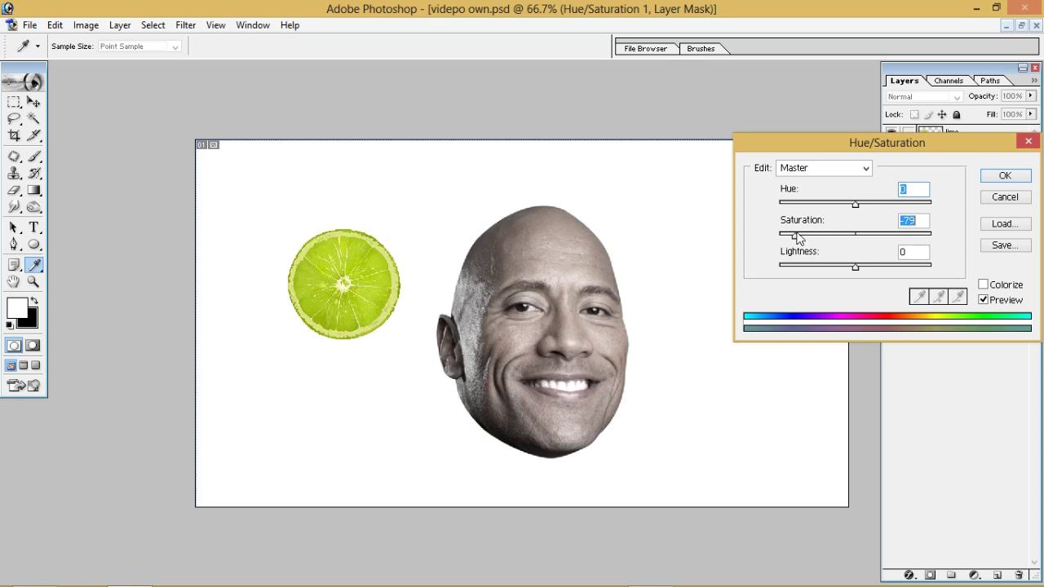
click(993, 177)
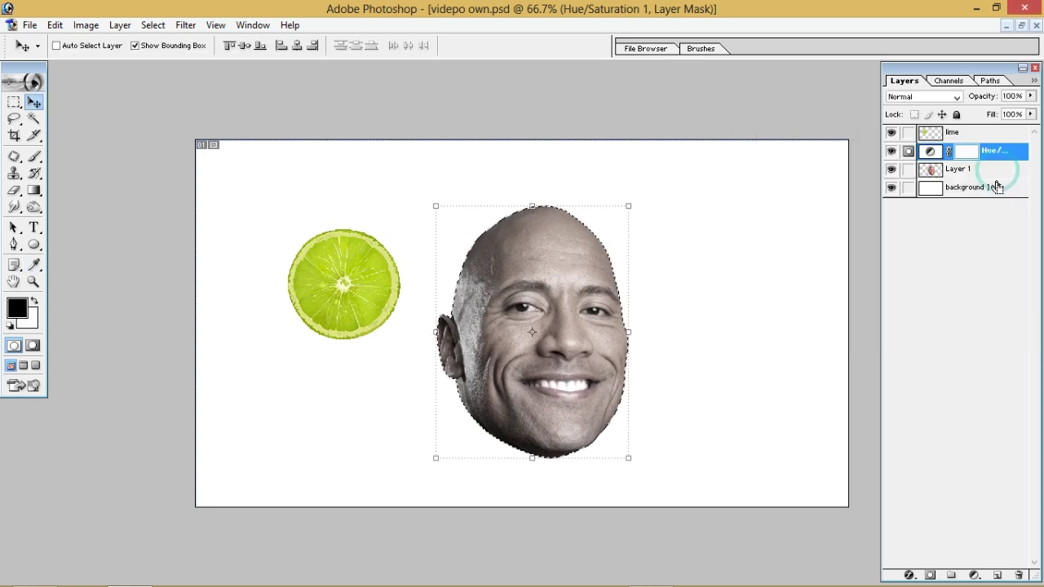
key(ctrl+e)
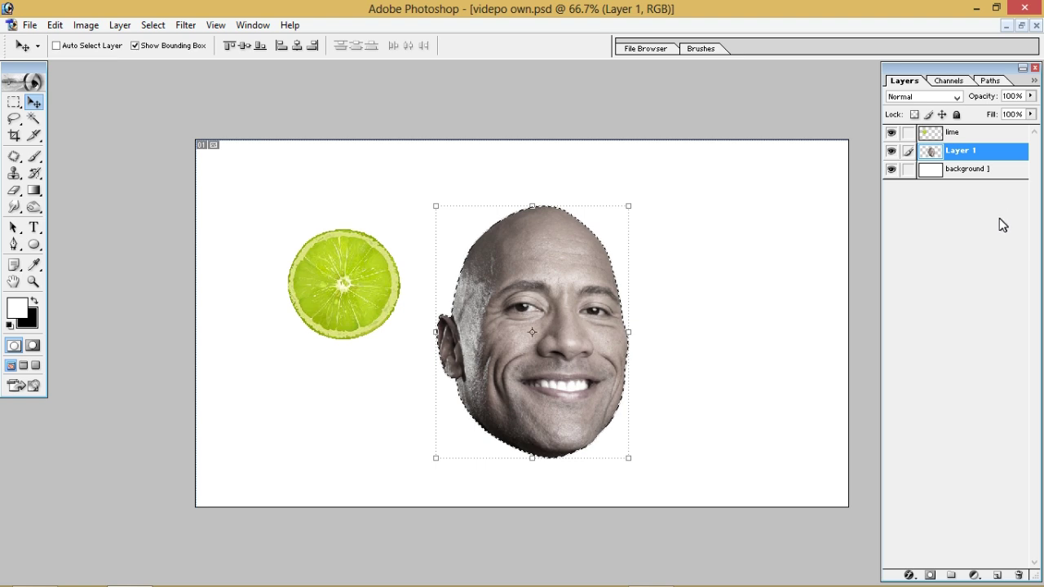
key(ctrl+d)
Select the background, hide the lime, and try a yellow colour fill before cancelling it
click(981, 167)
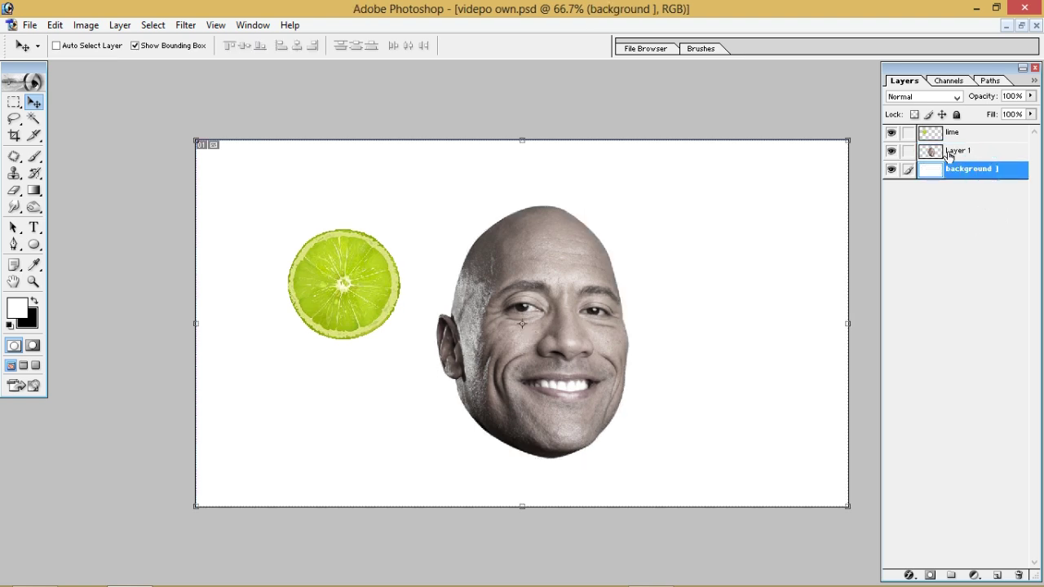
click(891, 133)
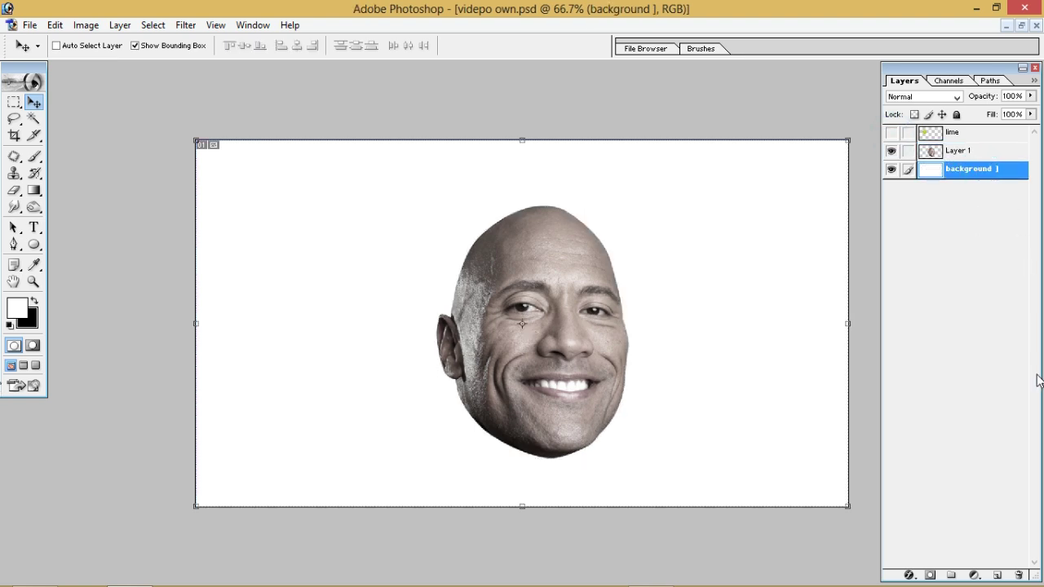
click(975, 575)
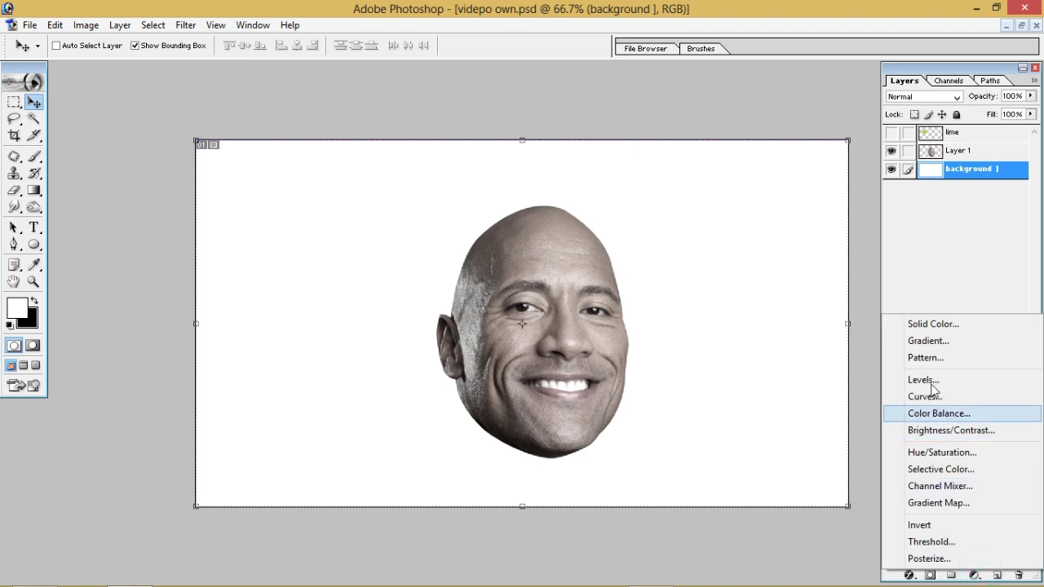
click(921, 326)
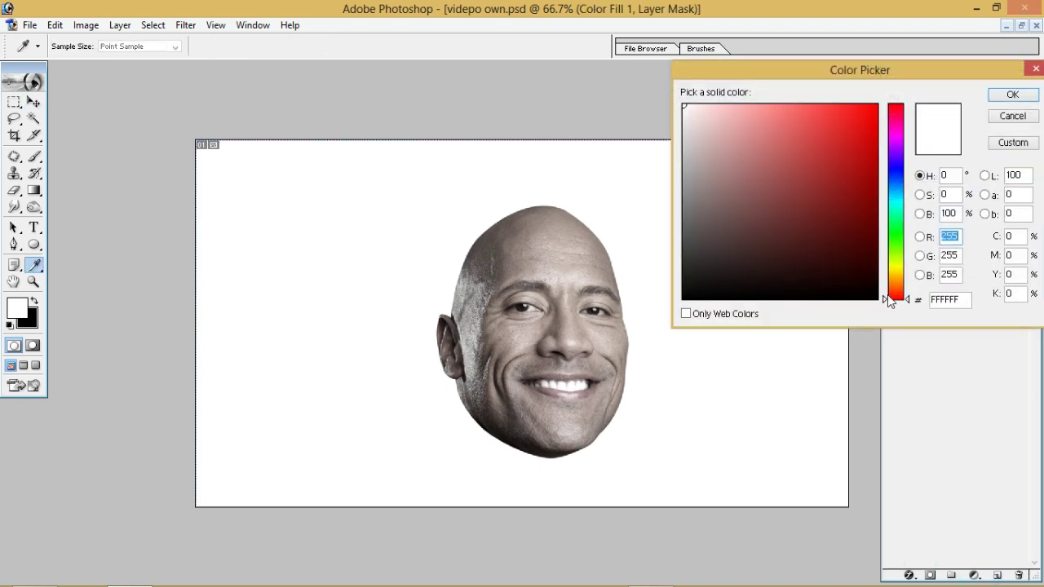
drag(904, 298, 900, 273)
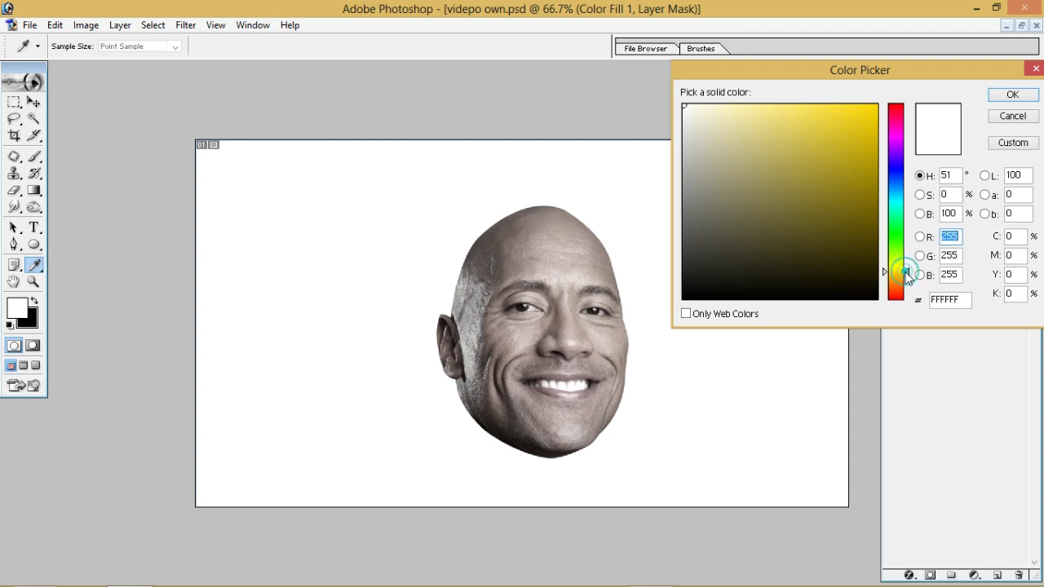
drag(899, 272, 900, 275)
click(1011, 116)
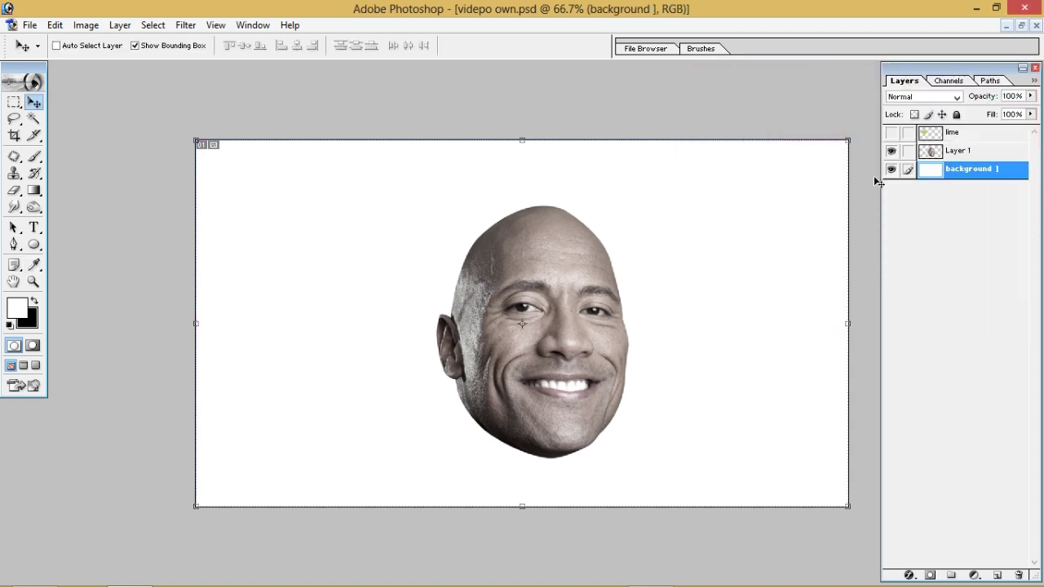
Add a Solid Color fill layer in bright warm yellow, about FFD200
click(973, 575)
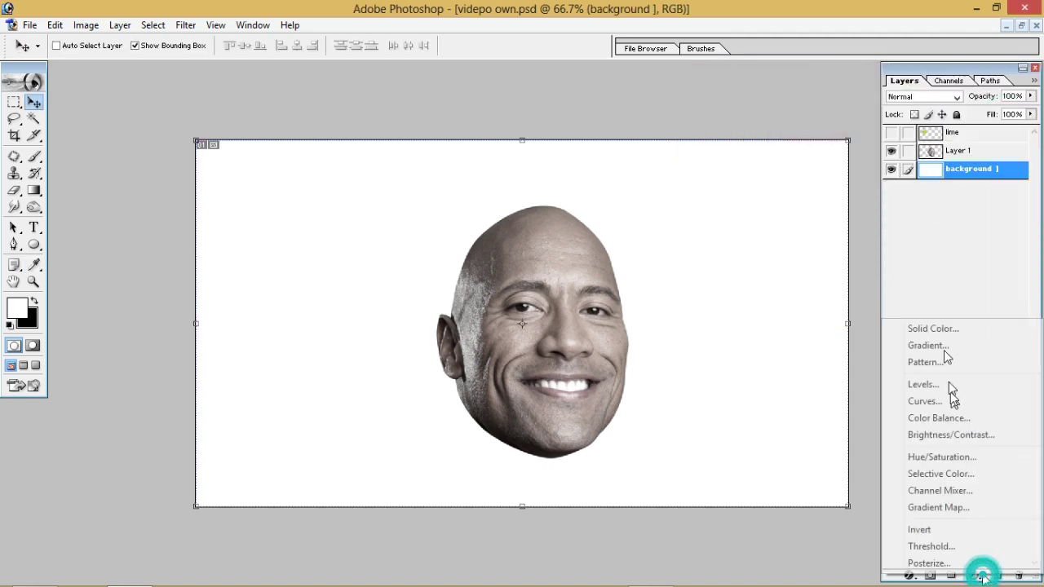
click(942, 327)
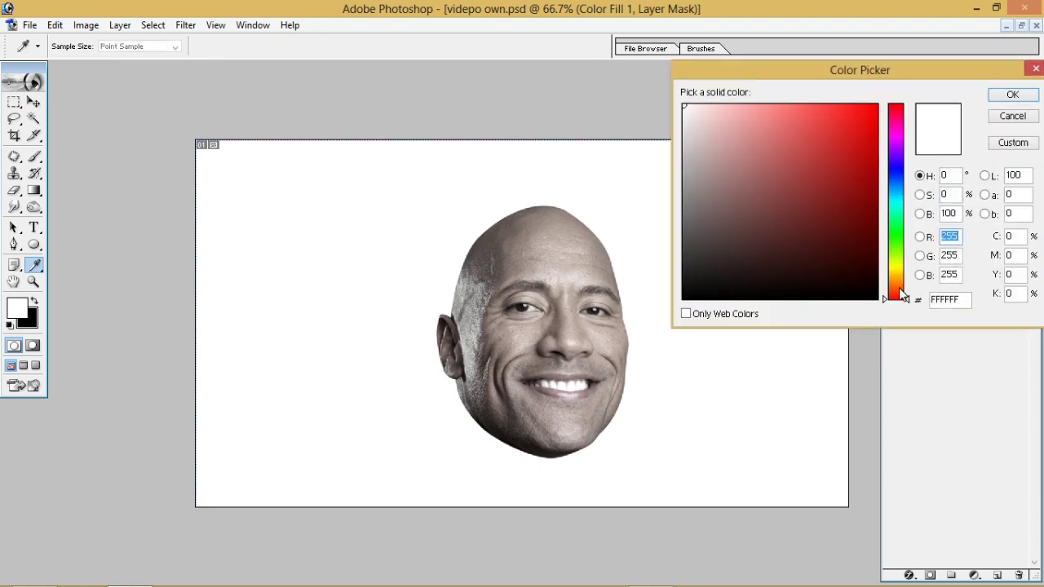
drag(911, 299, 908, 274)
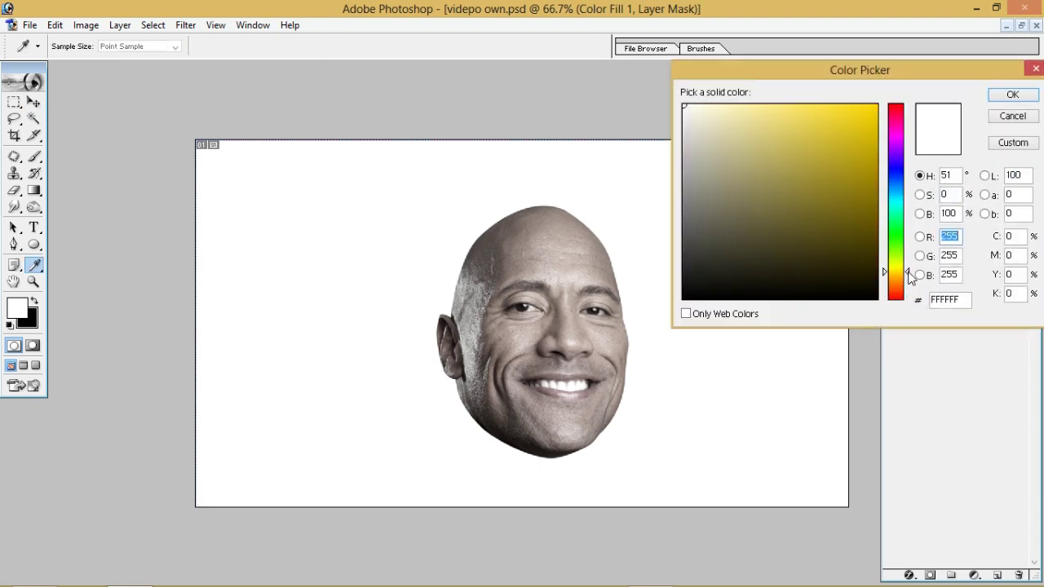
drag(870, 119, 877, 104)
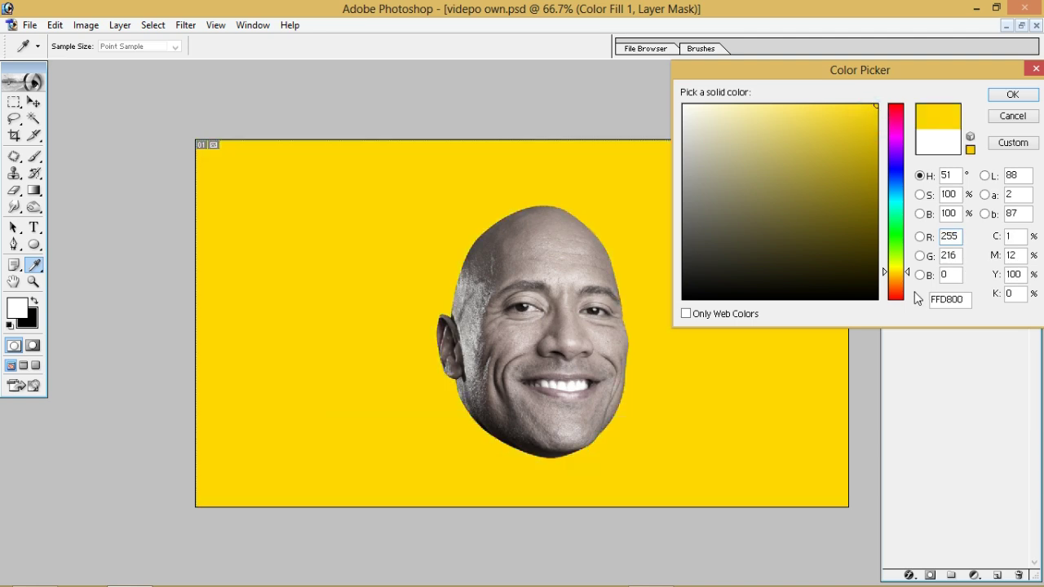
drag(909, 276, 911, 279)
click(1012, 95)
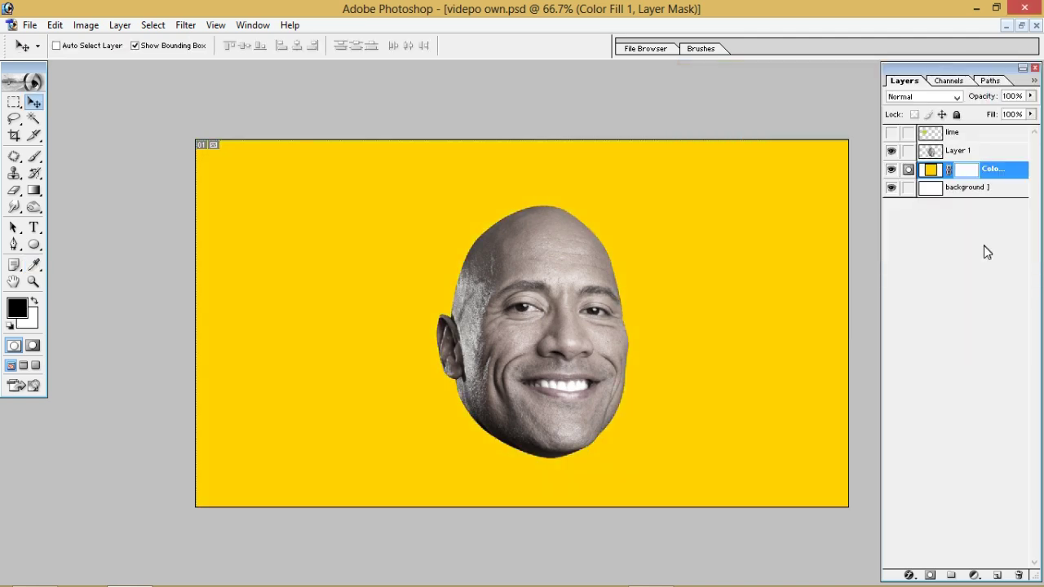
Add a Curves layer with an upward brightening curve and invert its mask
click(974, 575)
click(927, 401)
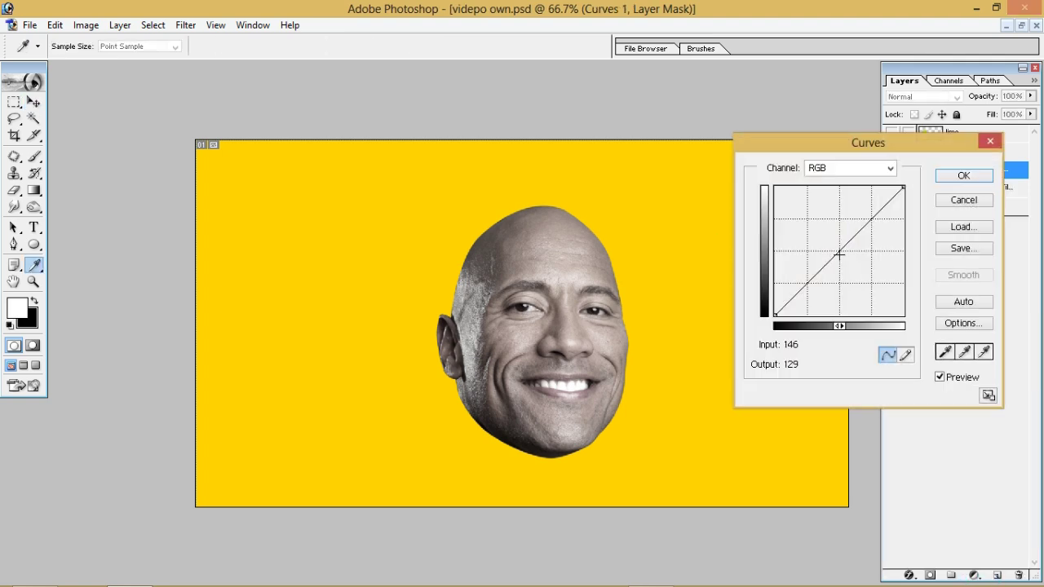
drag(838, 253, 817, 232)
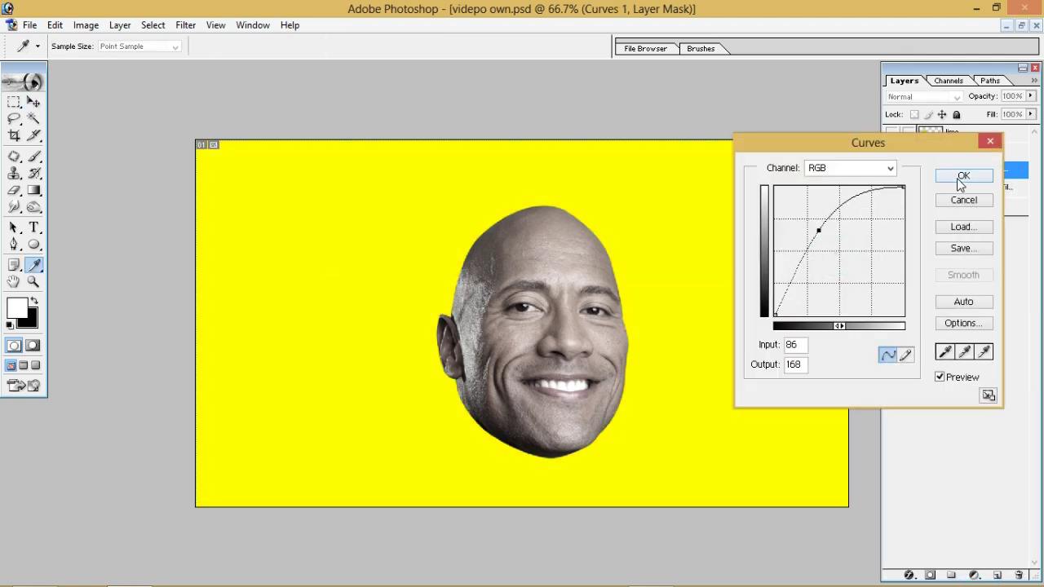
click(962, 177)
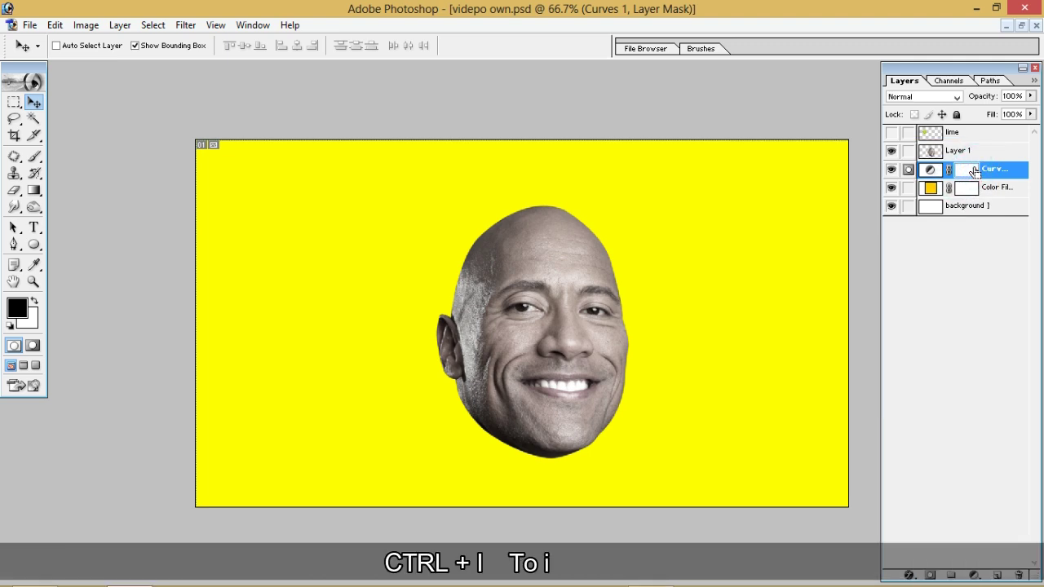
key(ctrl+i)
Paint white with a large soft brush at the canvas centre to reveal a glow around the face
key(b)
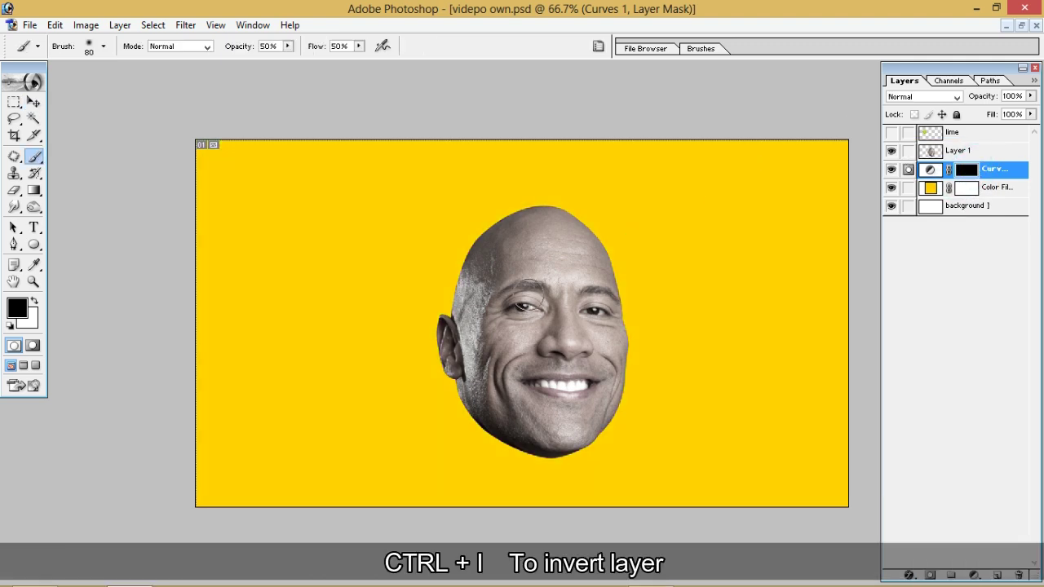
key(bracketright)
key(bracketright)
key(bracketright)
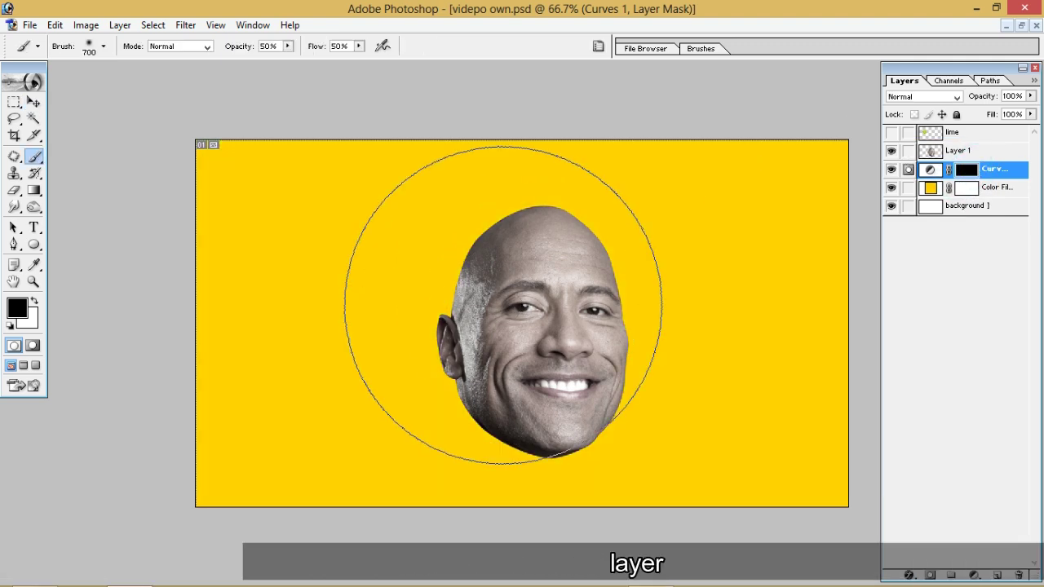
key(bracketright)
key(bracketright)
key(bracketright)
key(bracketright)
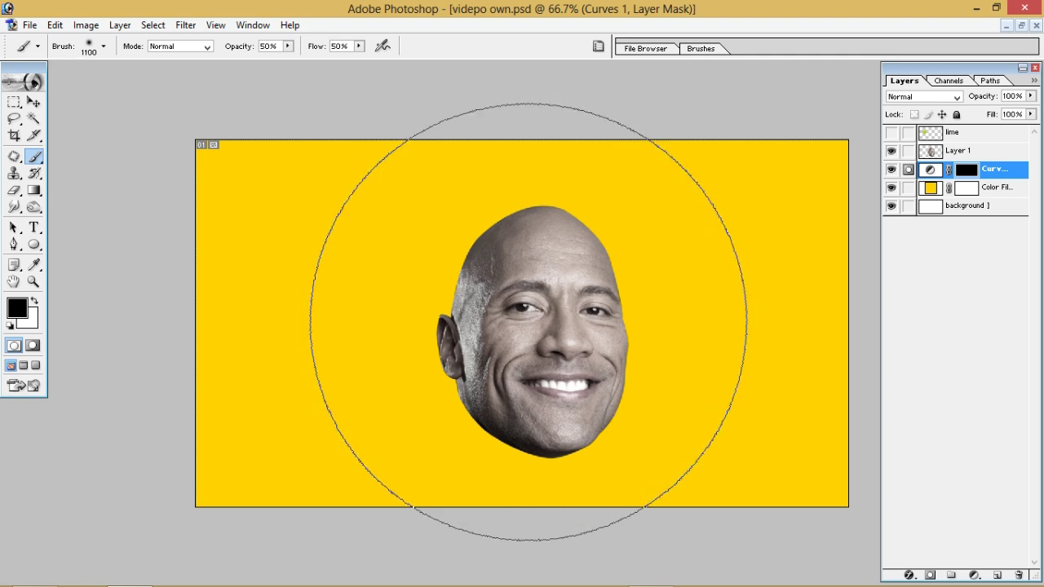
key(x)
click(528, 321)
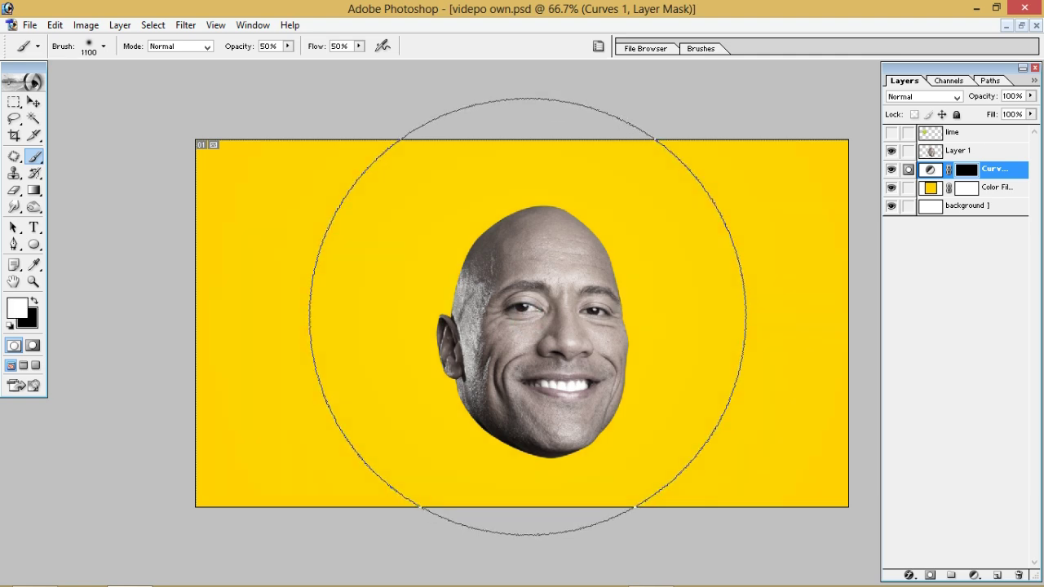
key(bracketleft)
key(bracketleft)
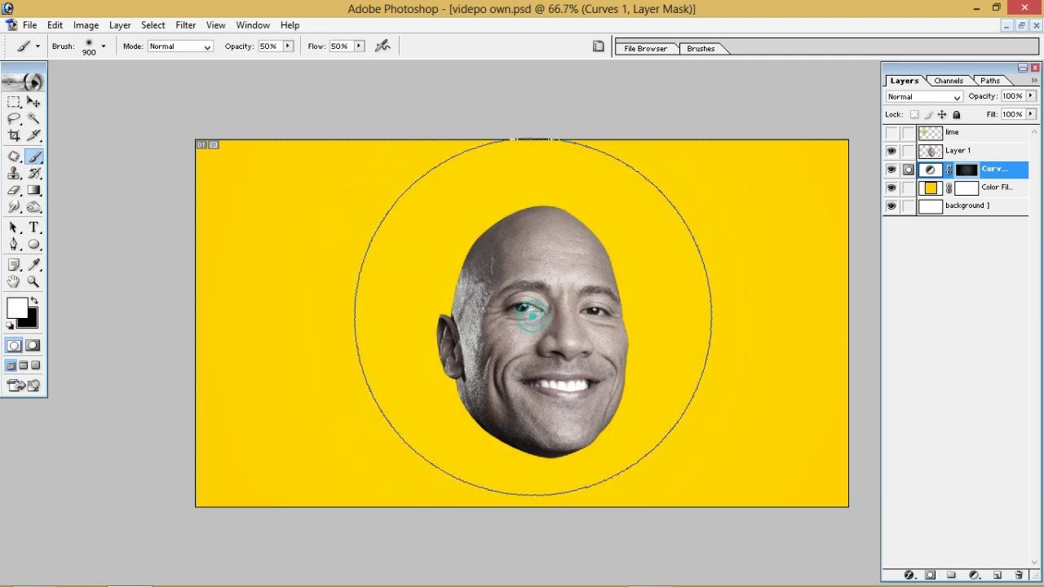
click(527, 315)
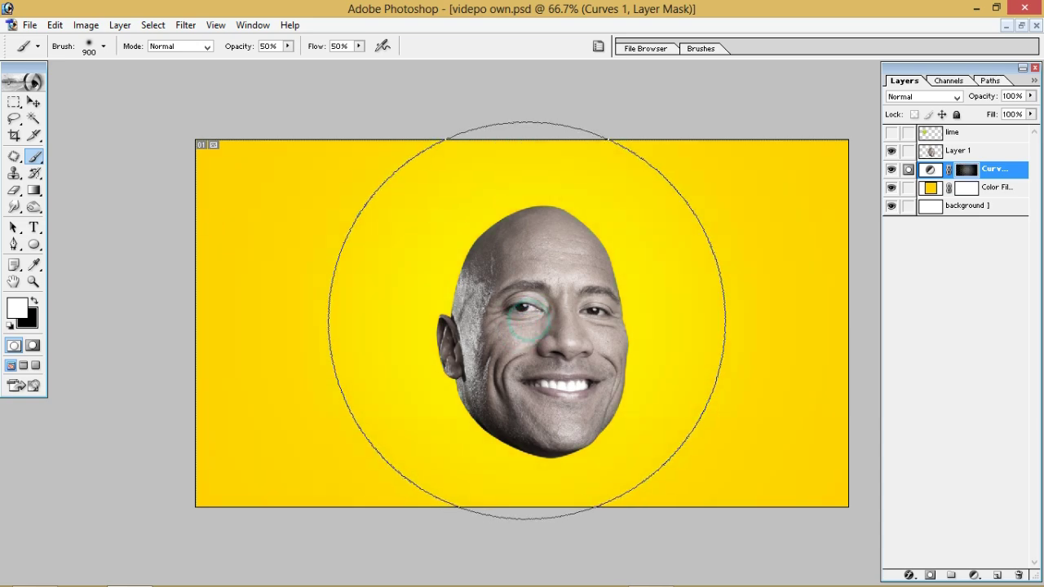
click(531, 349)
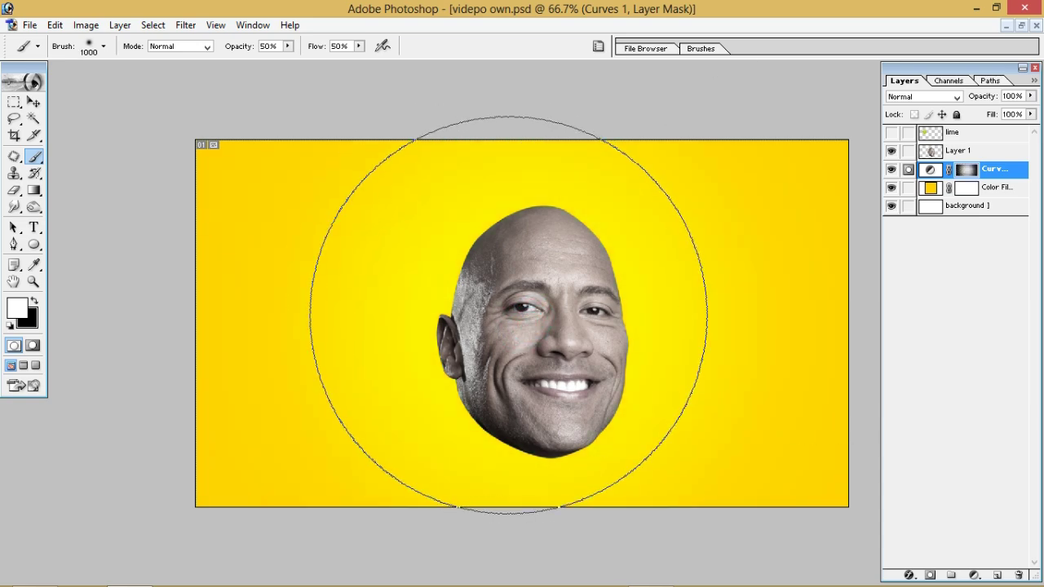
key(bracketright)
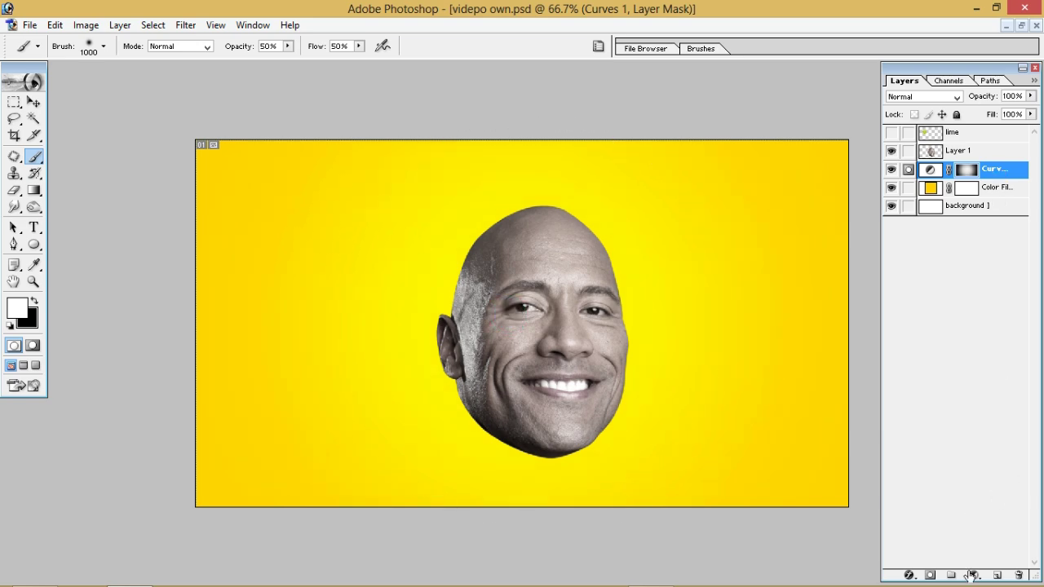
Add a white Solid Color fill layer and invert its mask to hide it
click(973, 575)
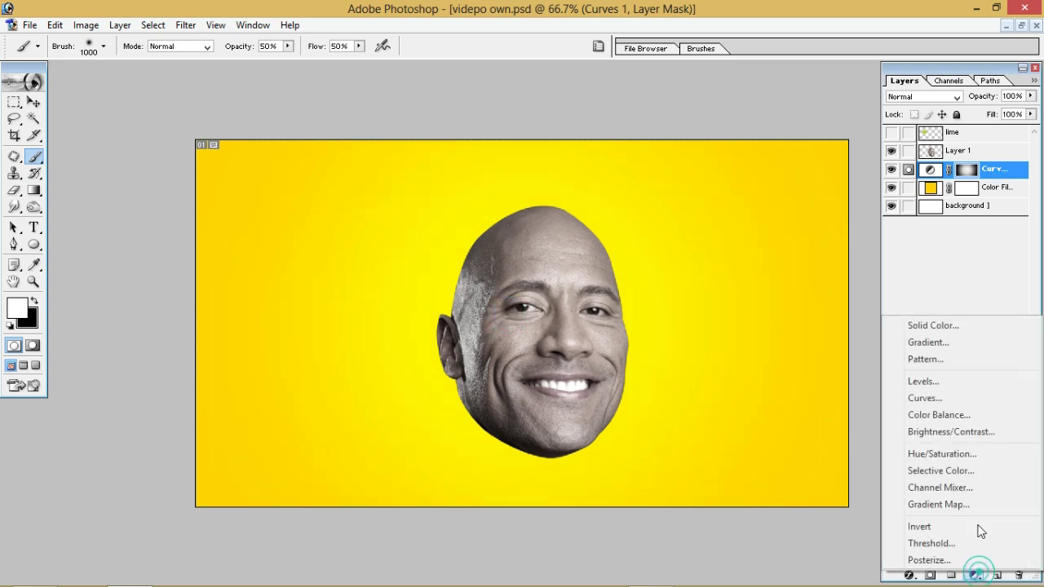
click(948, 326)
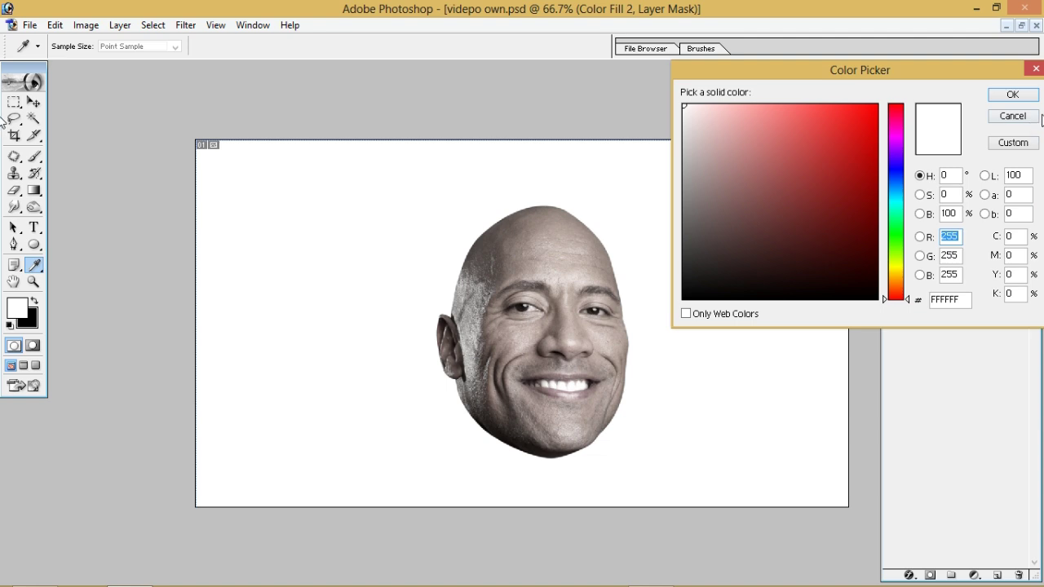
click(1016, 96)
click(969, 177)
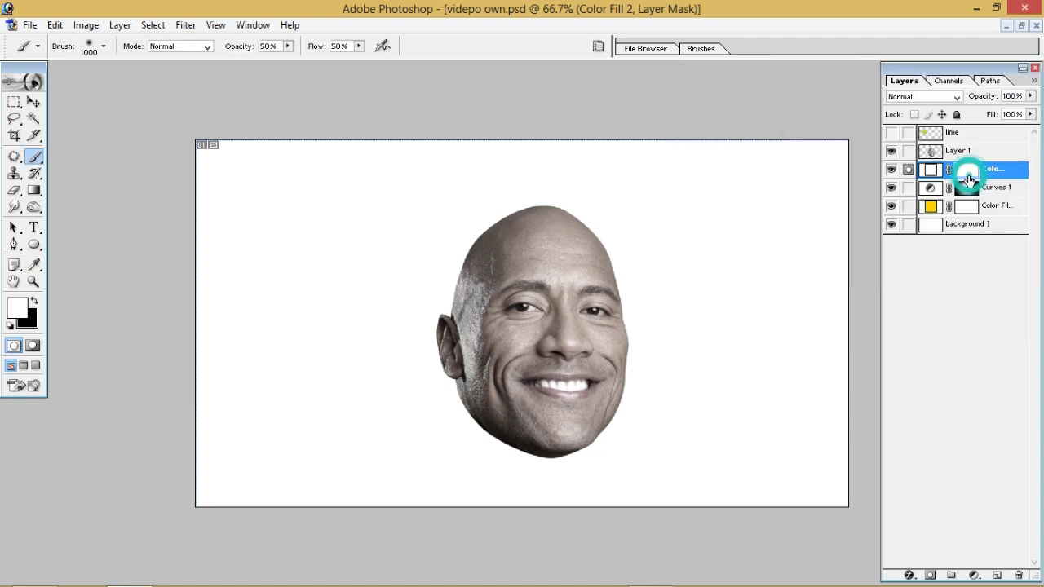
key(ctrl+i)
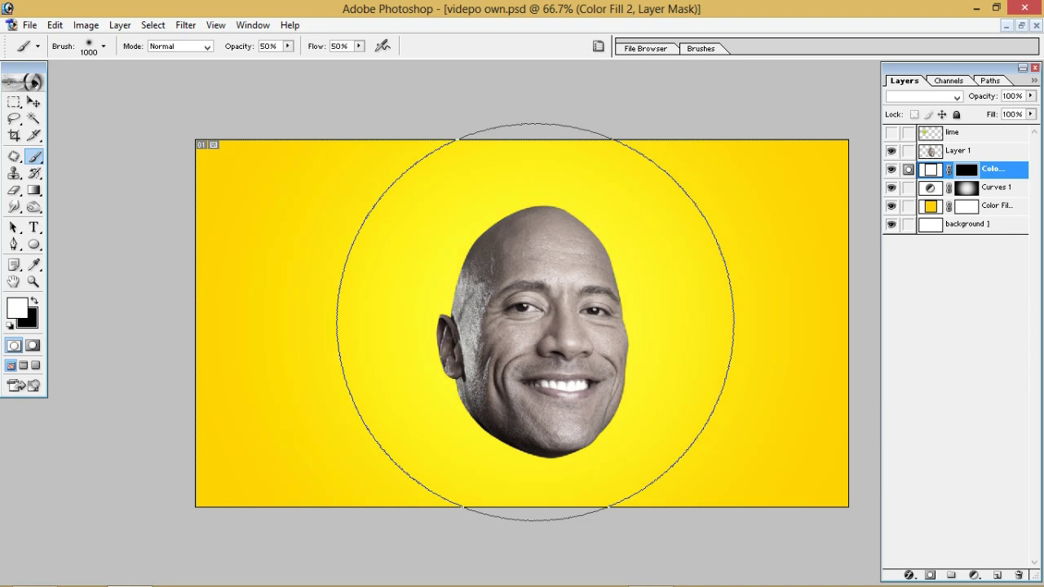
Paint the white glow into the centre around the face and set the layer opacity to 81%
click(534, 322)
key(bracketleft)
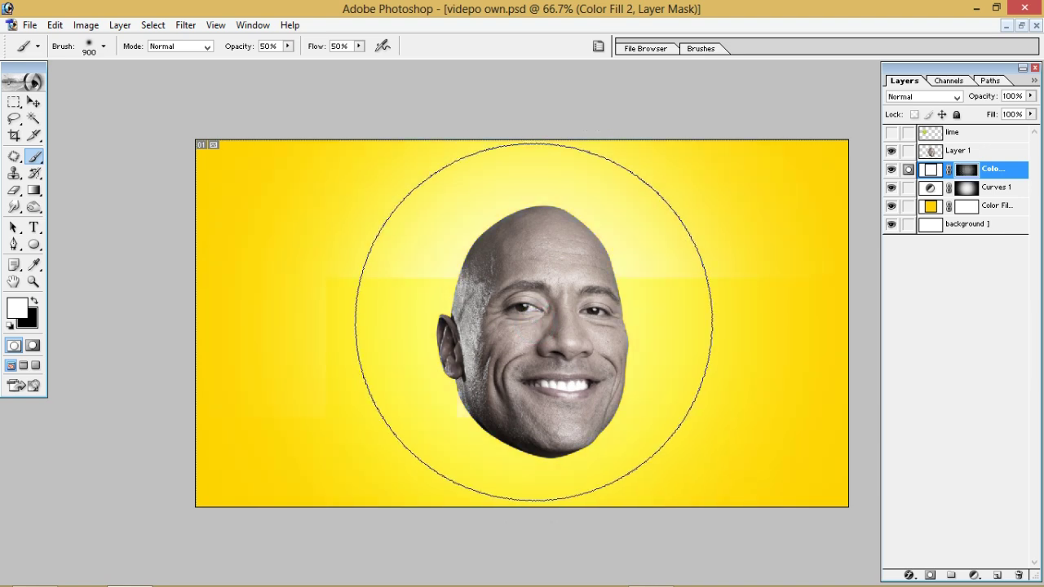
click(531, 326)
key(bracketleft)
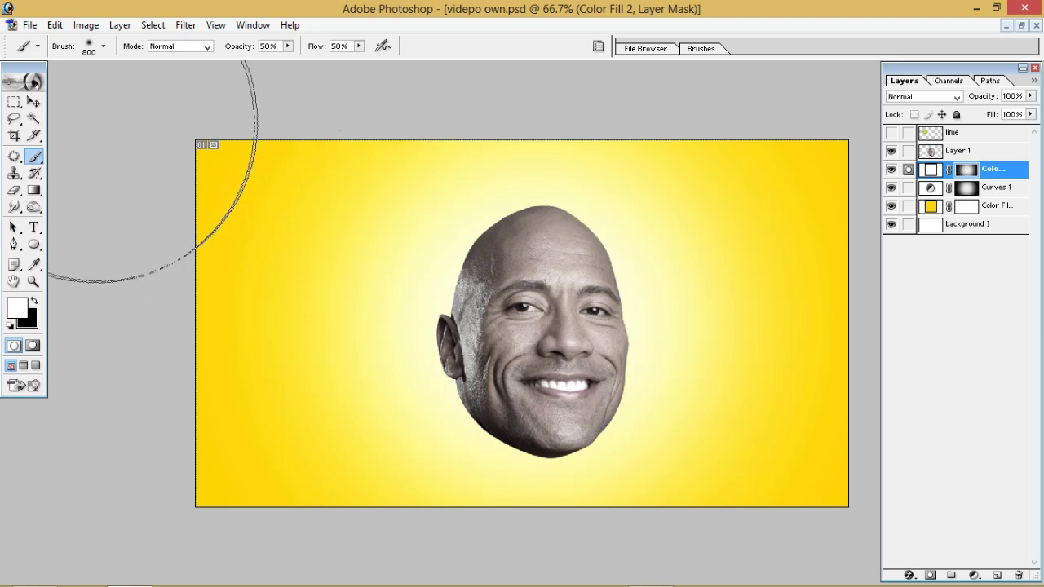
click(32, 102)
drag(1030, 96, 1017, 115)
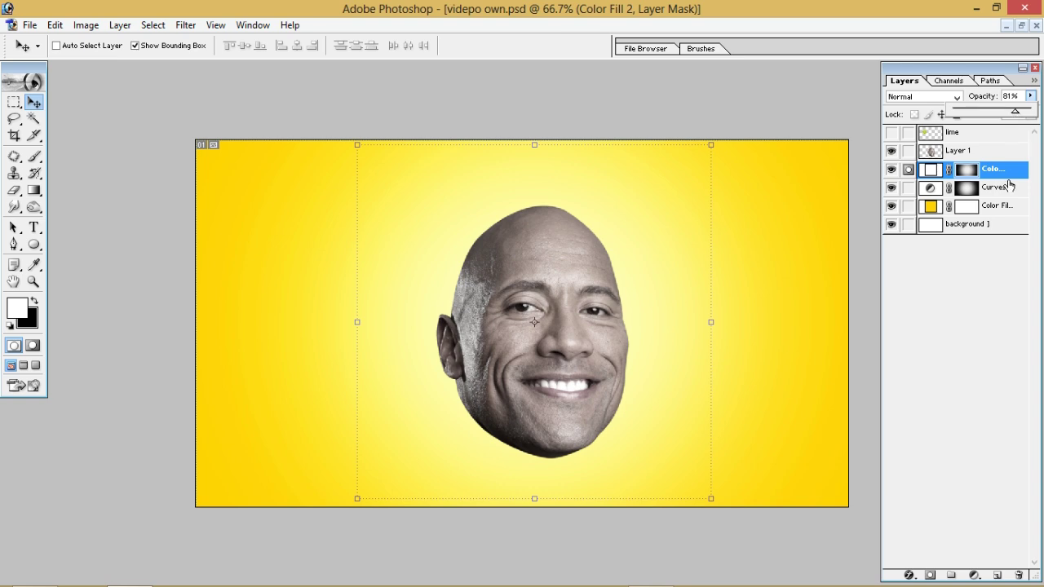
click(1006, 181)
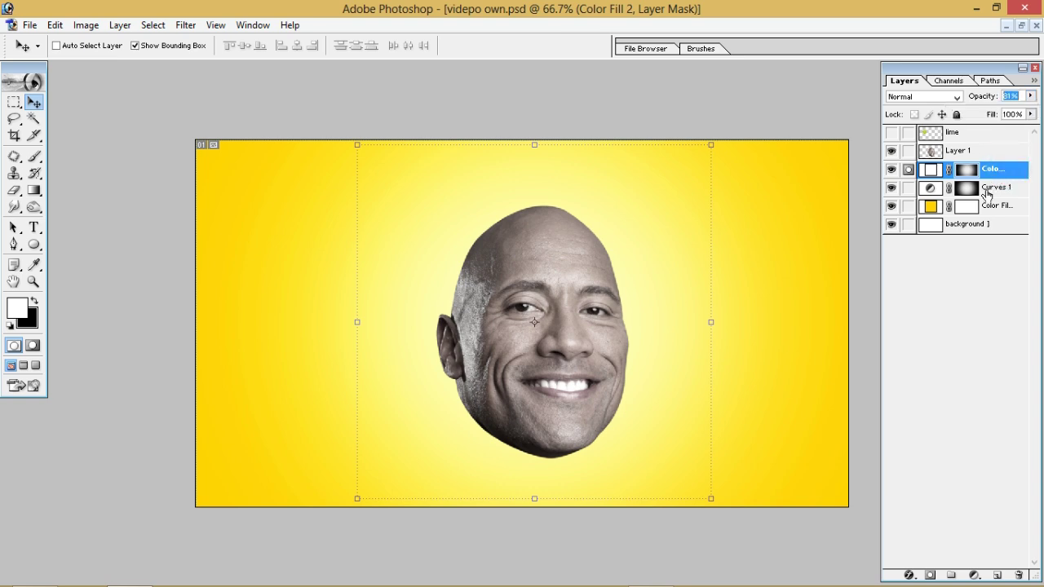
click(1009, 170)
Show the lime layer and duplicate it twice, creating lime copy and lime copy 2
key(p)
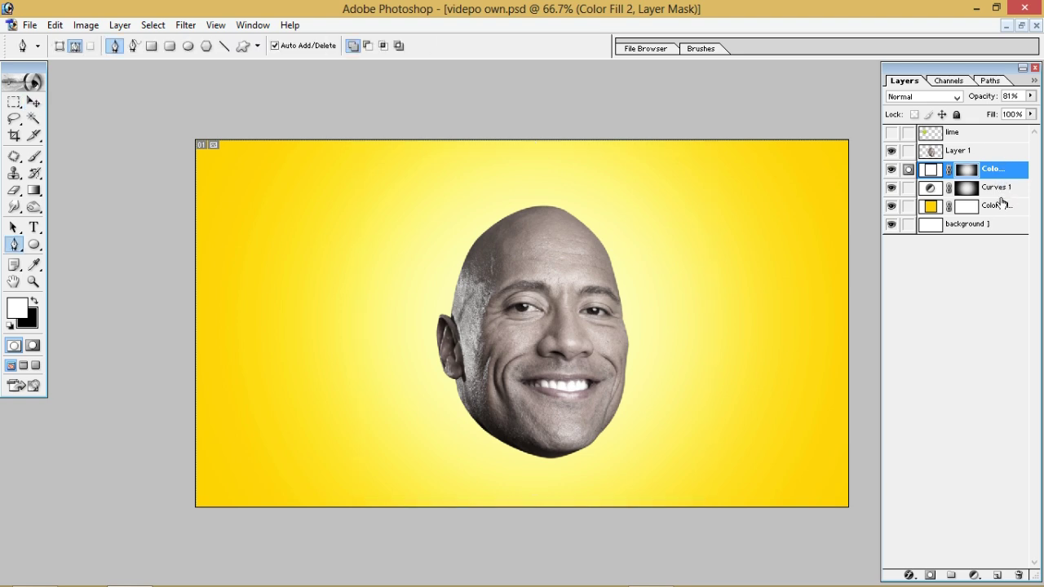
click(983, 135)
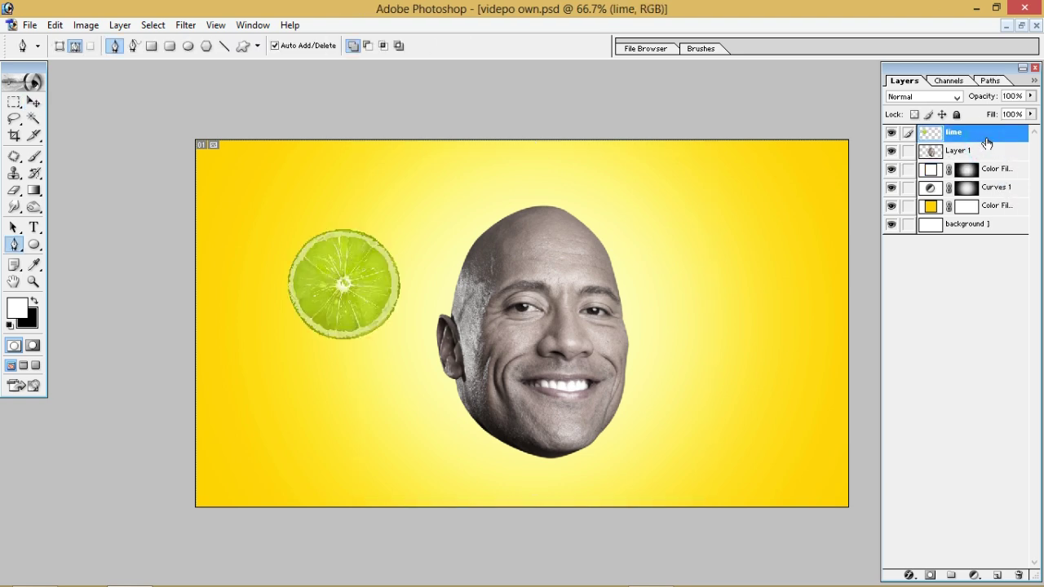
right_click(984, 136)
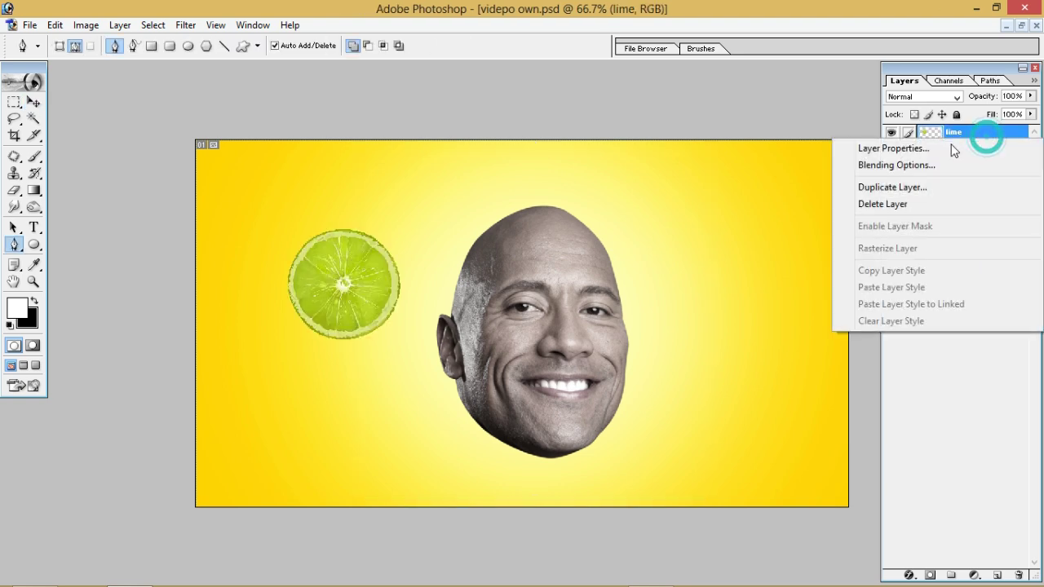
click(902, 189)
click(674, 250)
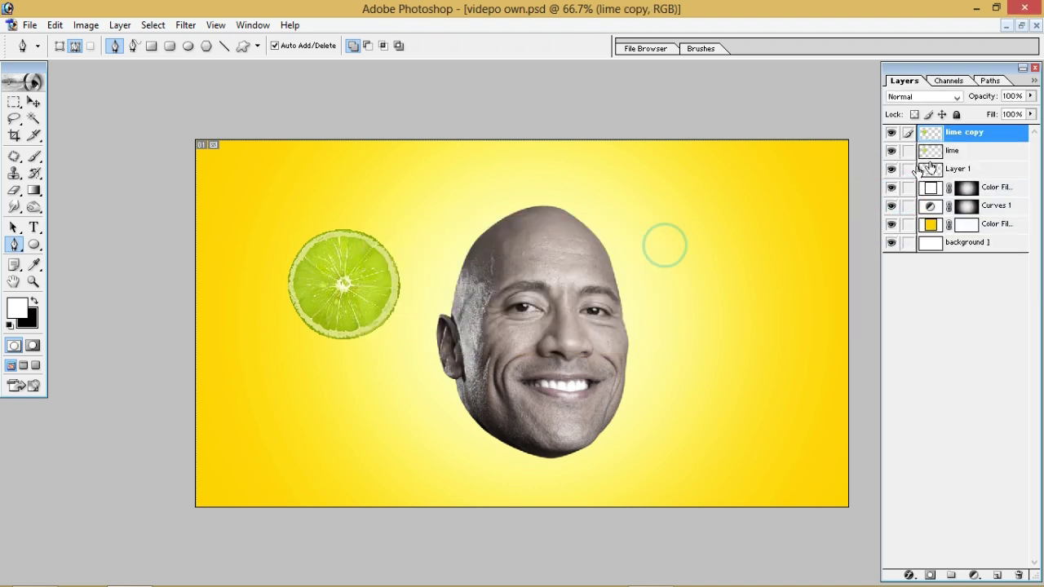
right_click(1001, 139)
click(896, 184)
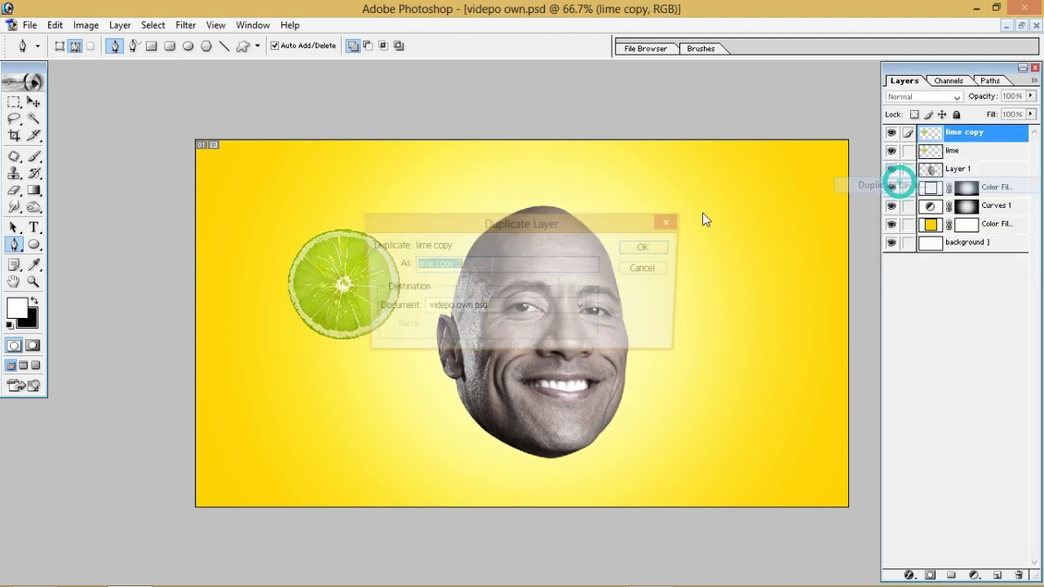
click(659, 246)
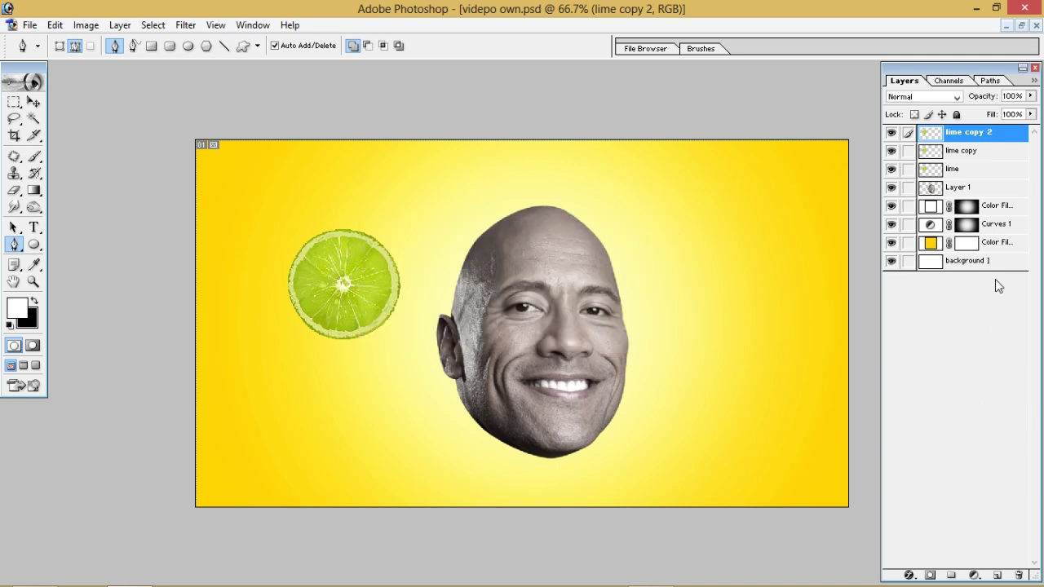
Create Set 1, move Layer 1 into it, and hide all three lime layers
click(952, 575)
mouse_move(996, 149)
mouse_down()
mouse_move(964, 197)
mouse_move(978, 211)
mouse_move(939, 186)
mouse_up()
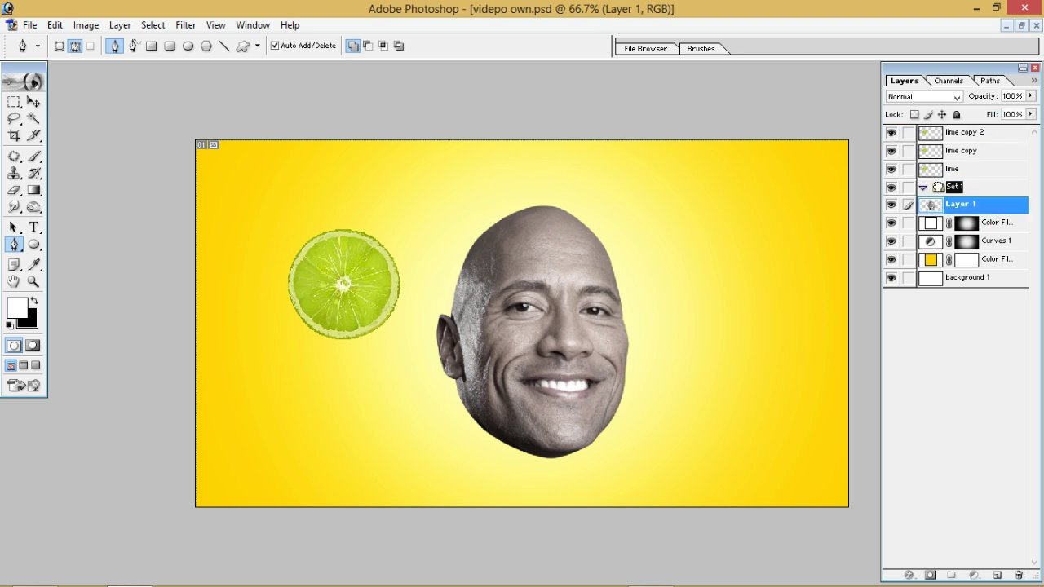
click(920, 188)
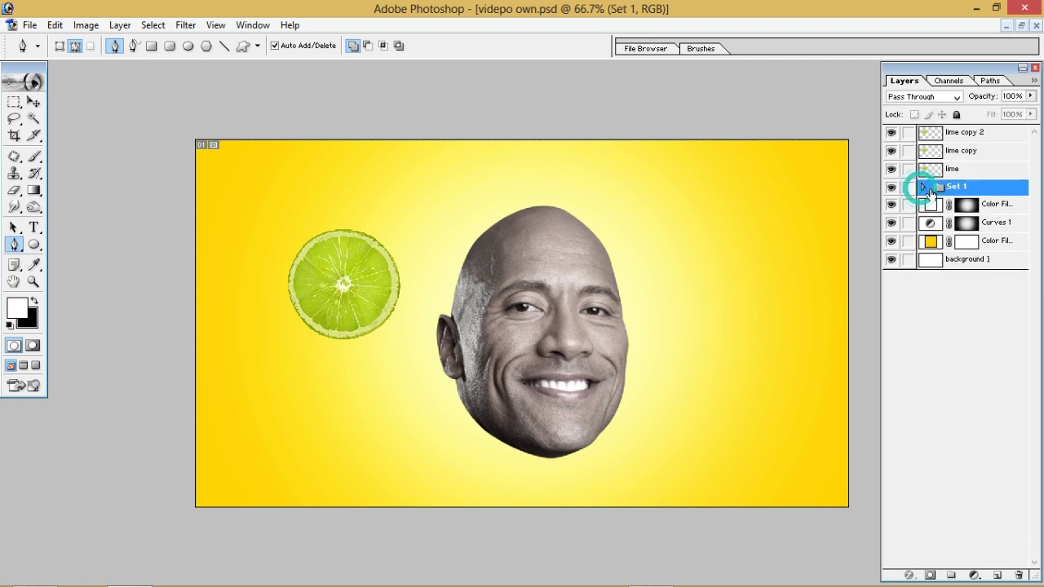
click(922, 187)
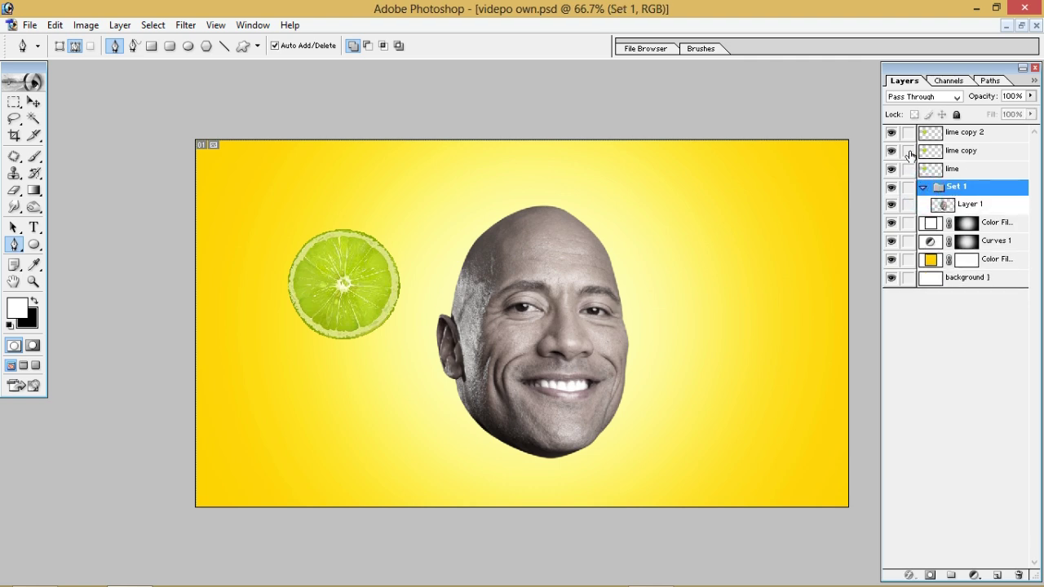
click(890, 150)
click(890, 133)
click(890, 169)
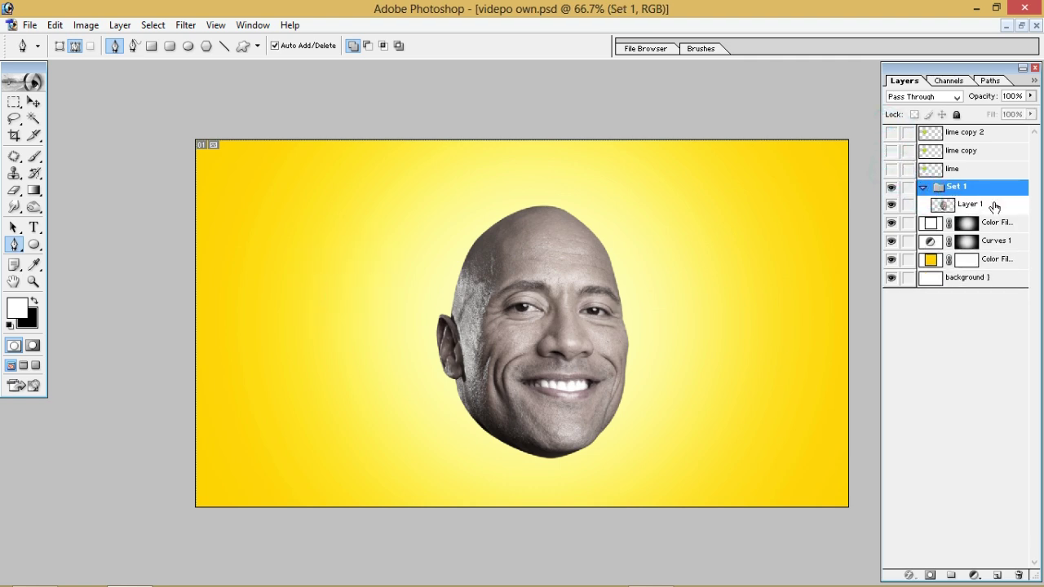
click(982, 204)
Add a new empty layer and set up a small black brush at 100% opacity and flow
click(997, 575)
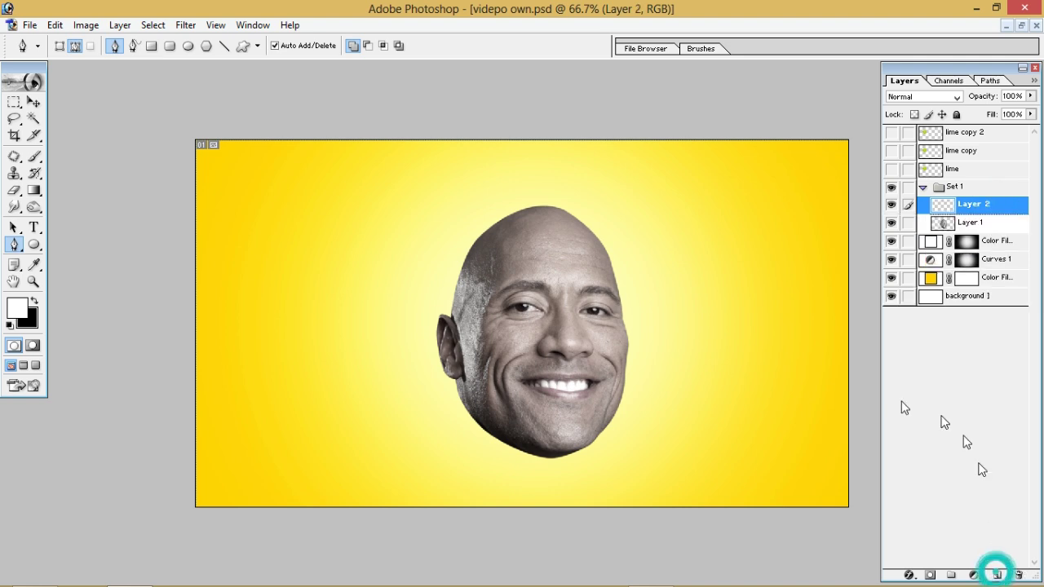
click(34, 156)
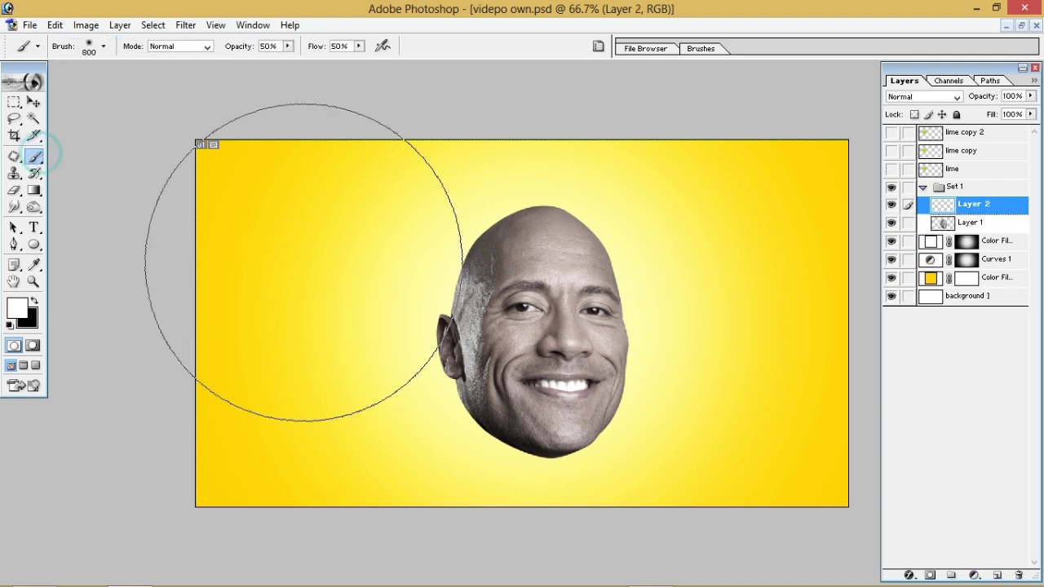
key(bracketleft)
key(bracketleft)
key(bracketleft)
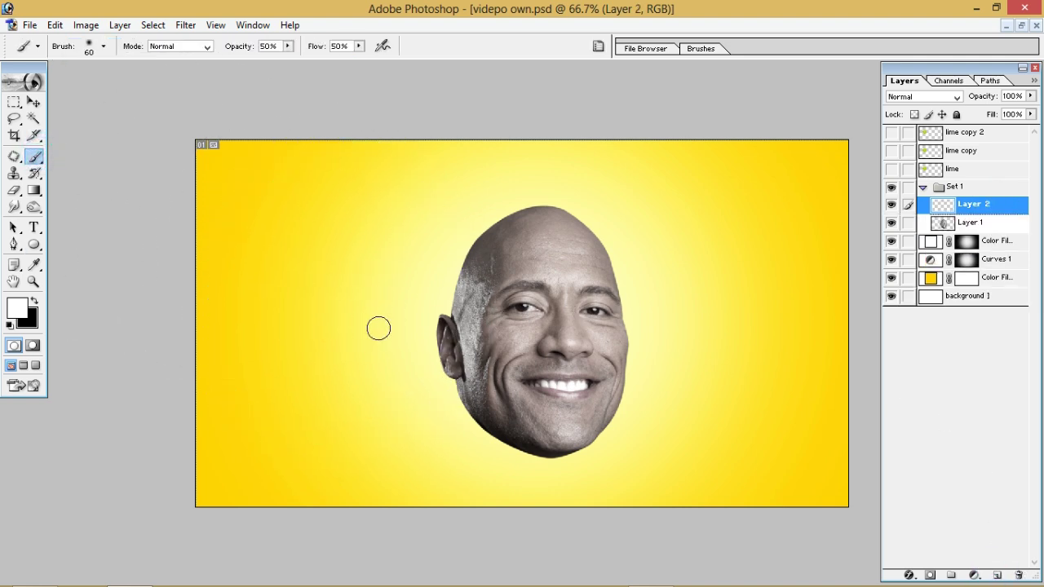
drag(287, 47, 404, 55)
key(bracketleft)
key(x)
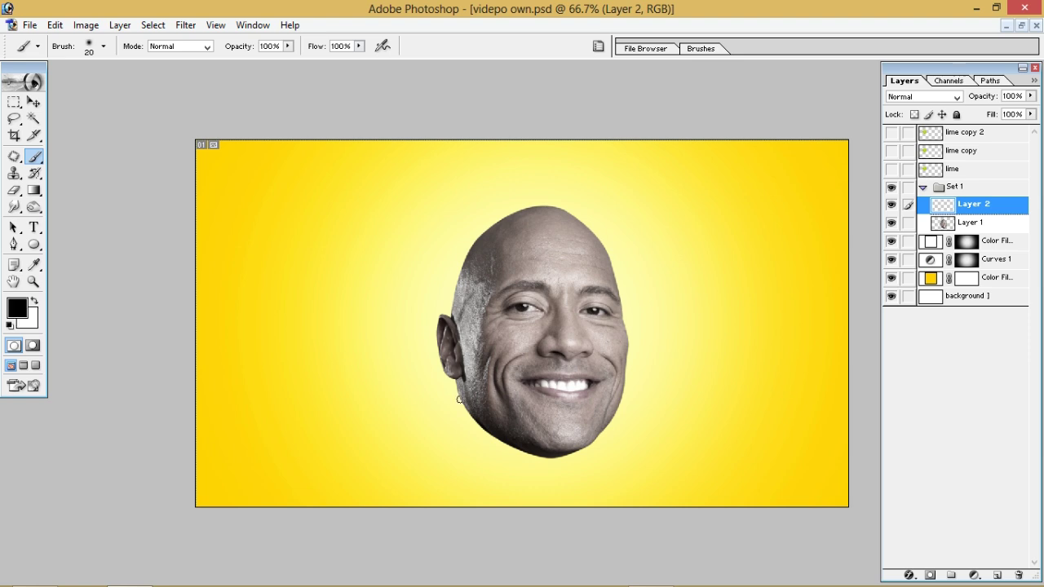
Draw straight black lines across the jaw, eye level and forehead
click(459, 399)
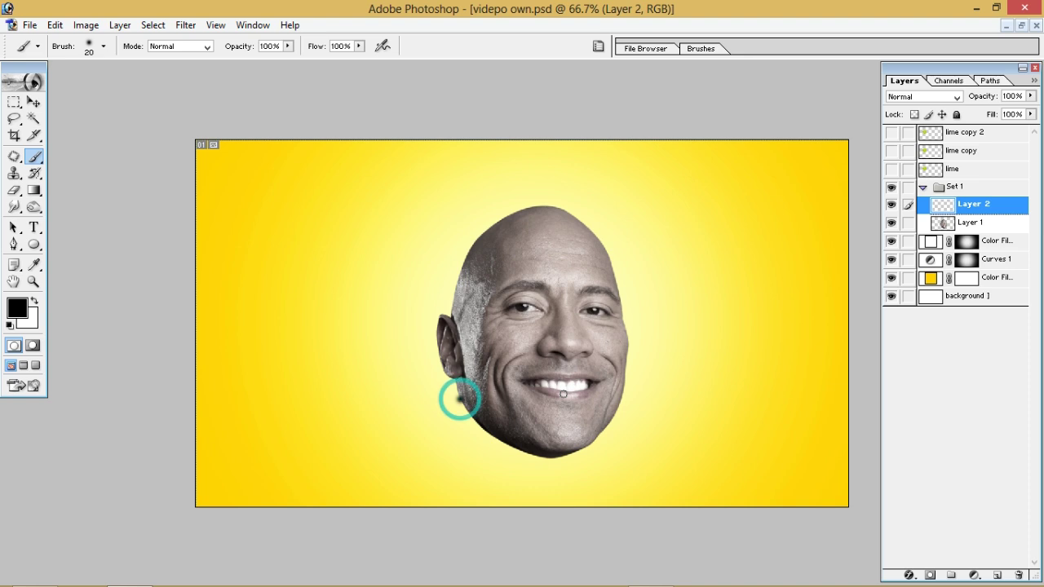
shift+click(619, 405)
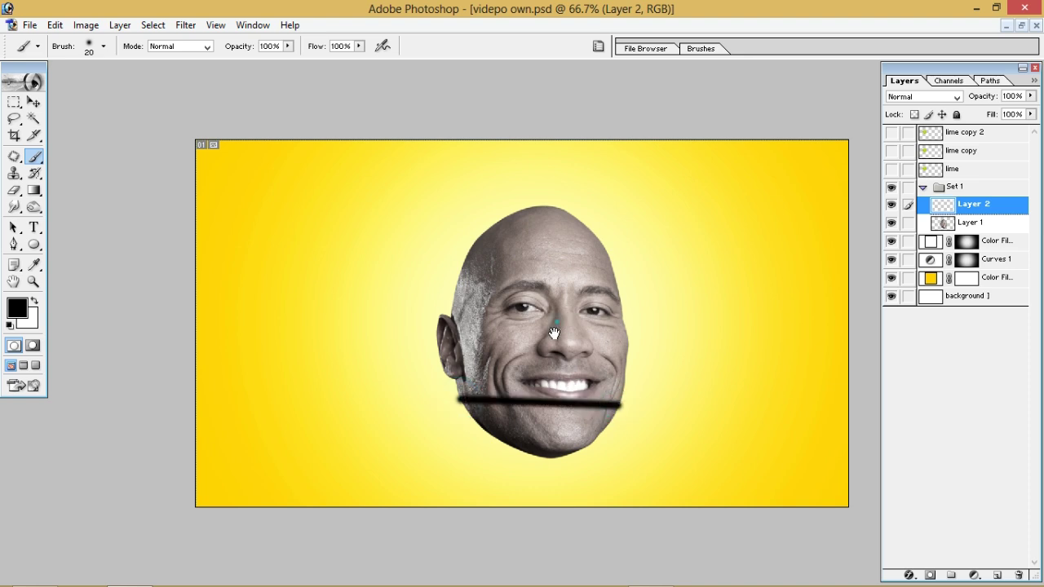
shift+click(627, 327)
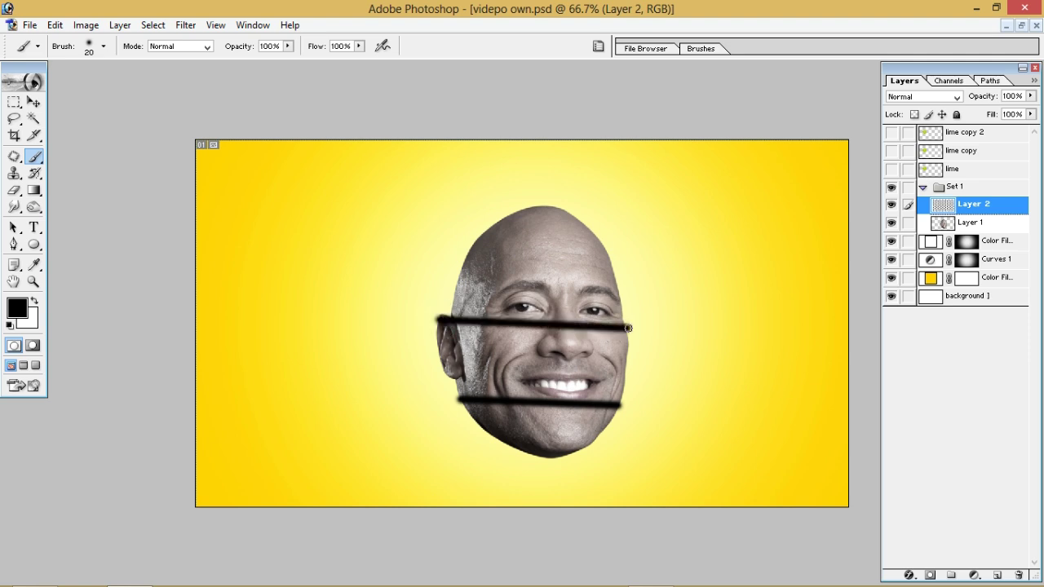
click(463, 257)
shift+click(610, 254)
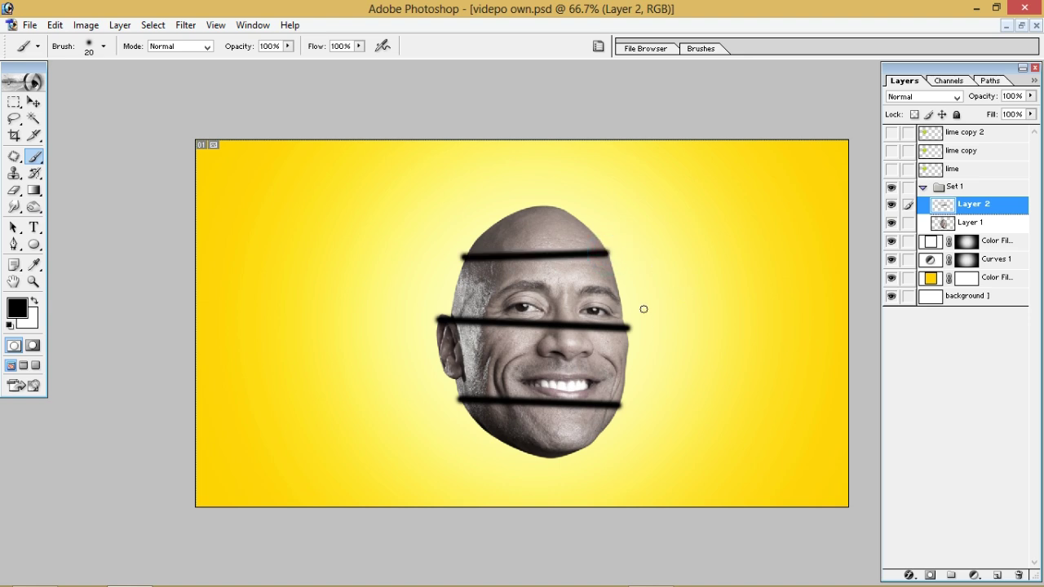
key(ctrl+z)
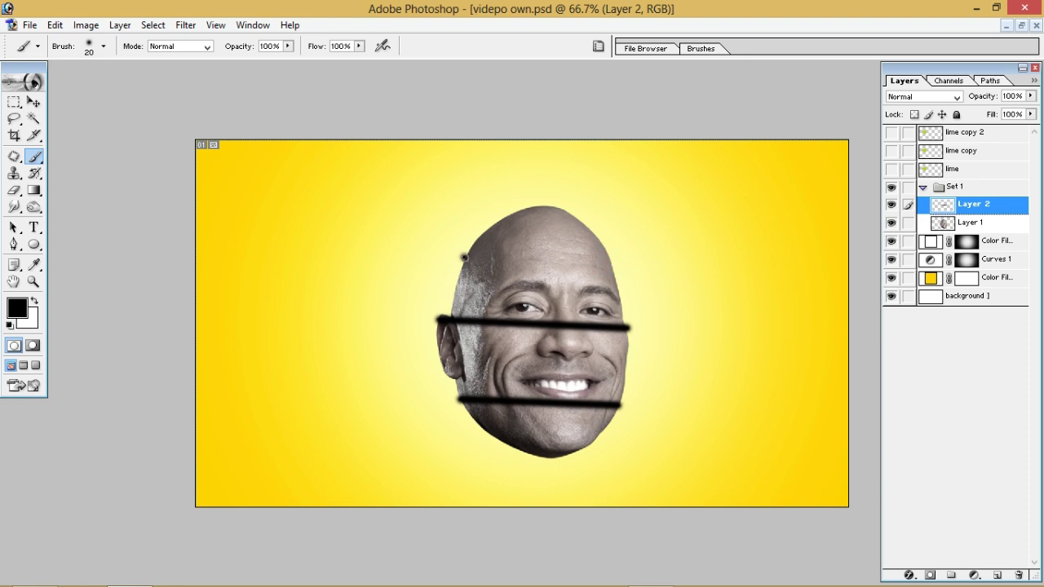
click(464, 258)
shift+click(613, 260)
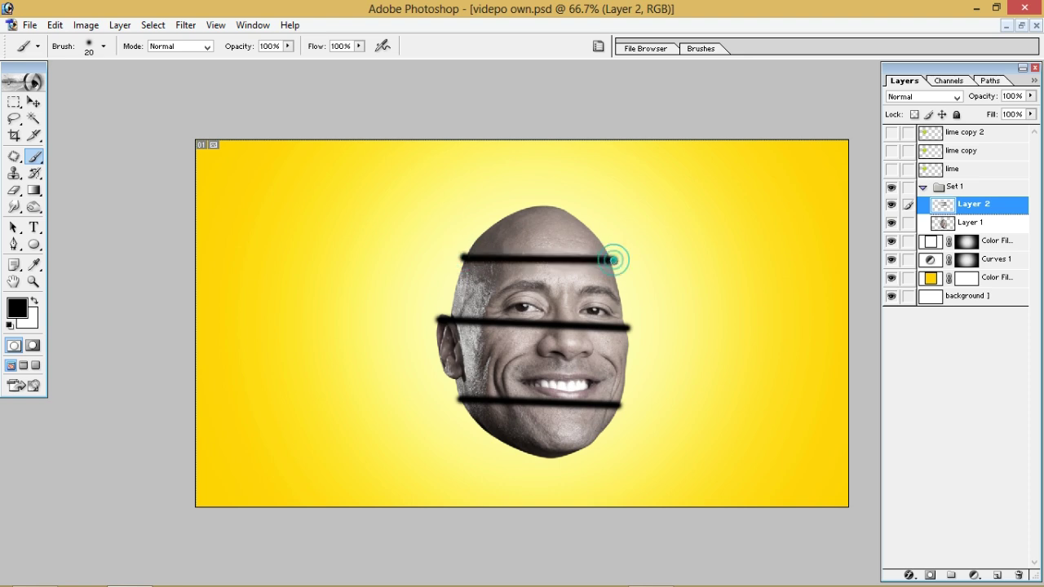
click(979, 224)
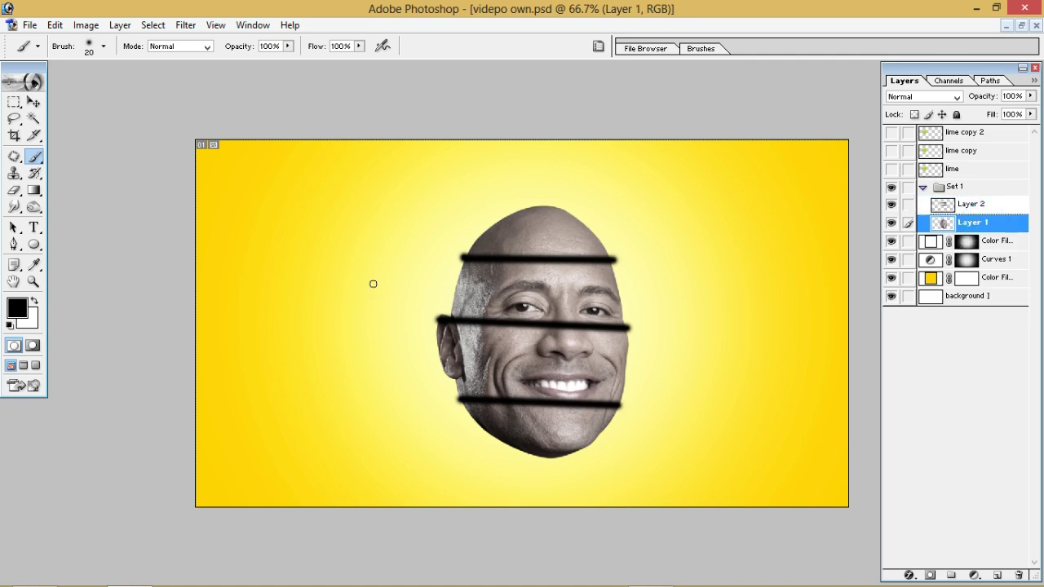
Trace a closed Pen path around the chin below the lower black bar and select it
key(p)
key(ctrl+plus)
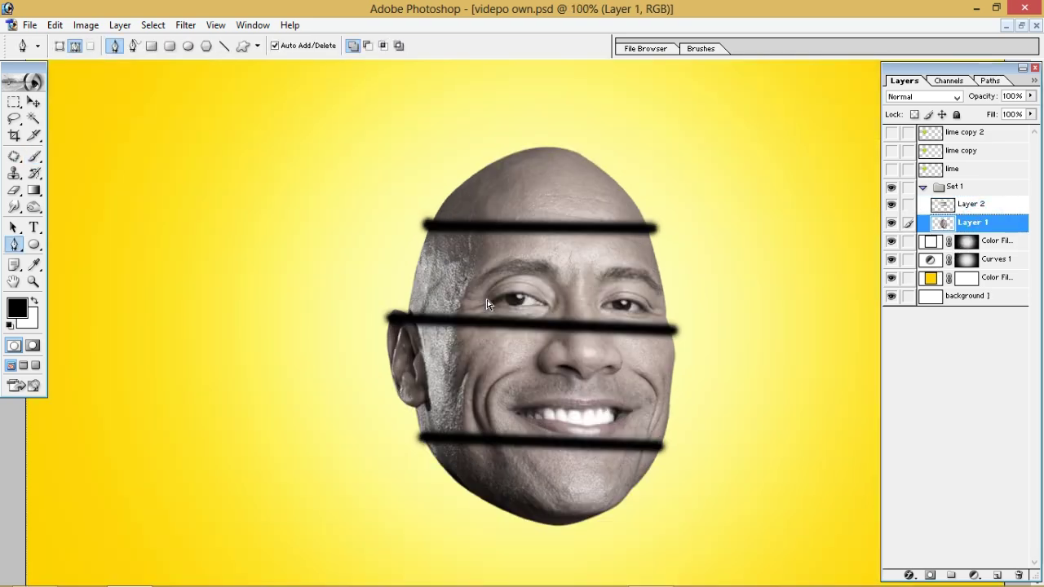
key(ctrl+plus)
drag(413, 283, 250, 88)
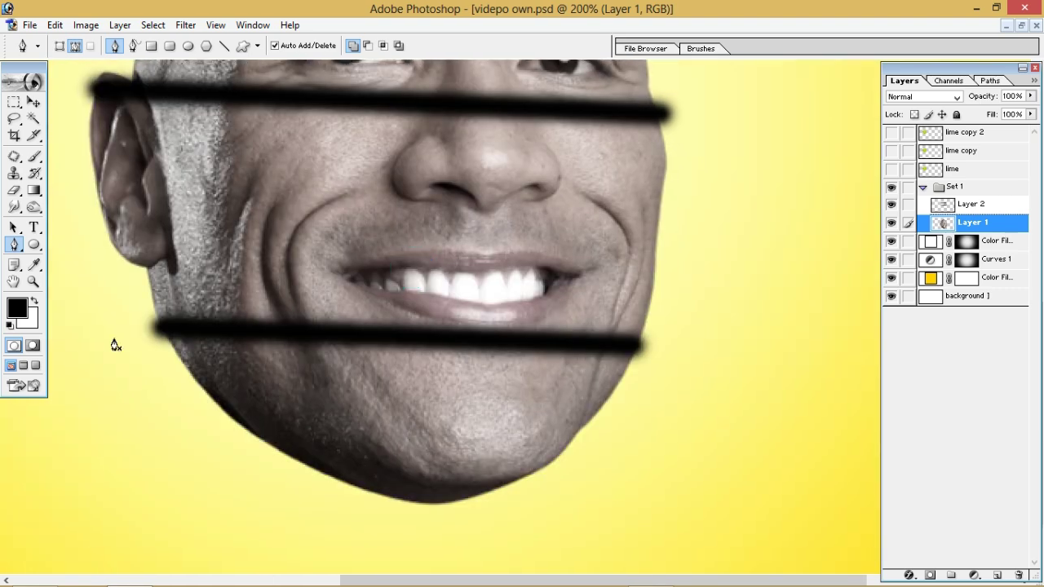
drag(115, 341, 175, 330)
click(174, 330)
click(570, 346)
click(664, 349)
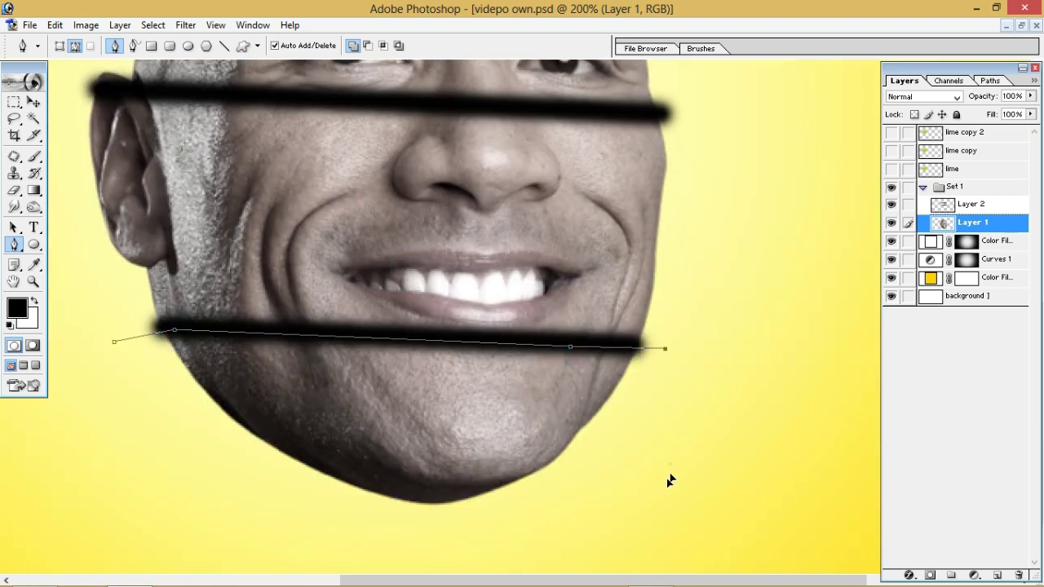
click(671, 464)
click(515, 556)
drag(352, 532, 207, 491)
click(206, 490)
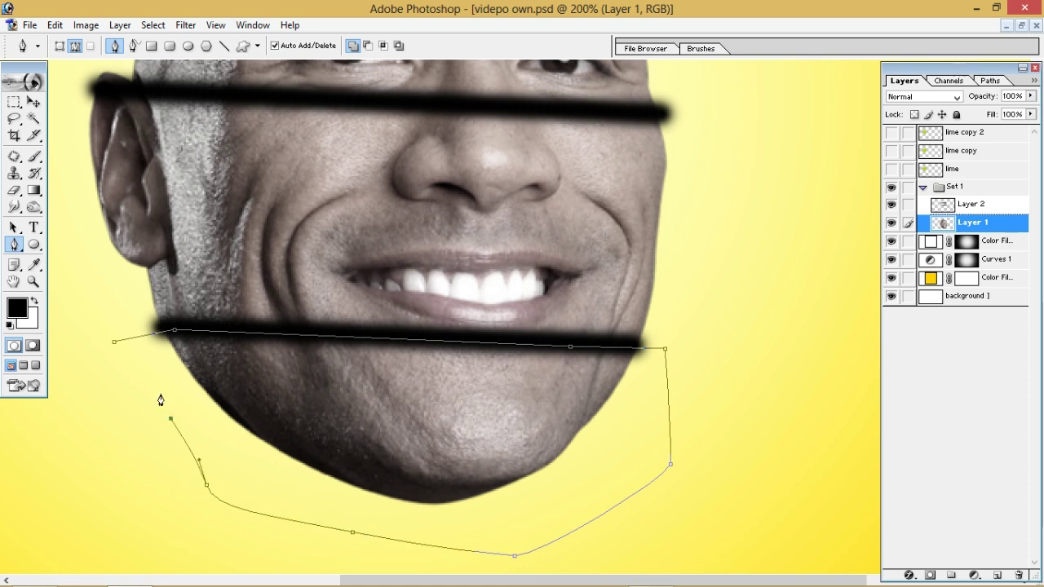
click(114, 342)
key(ctrl+Return)
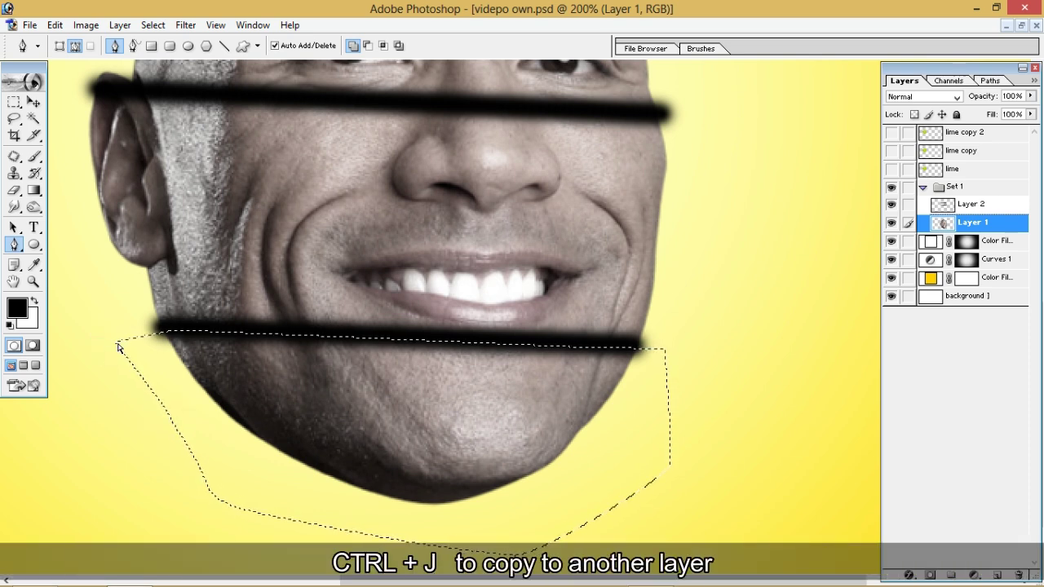
Copy the chin selection onto a new layer named chin, then reselect Layer 1
key(ctrl+j)
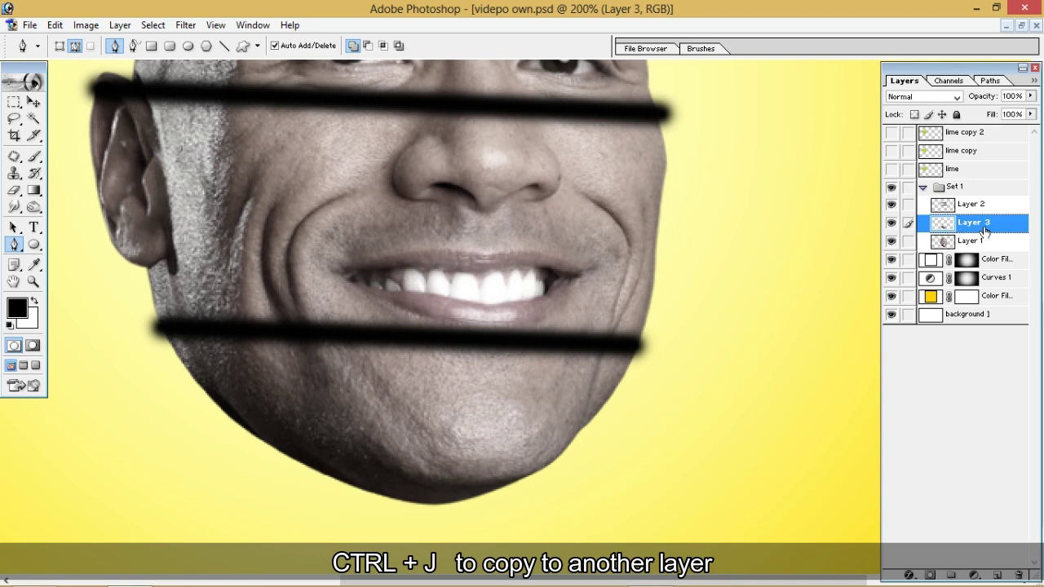
double_click(973, 222)
text(chin)
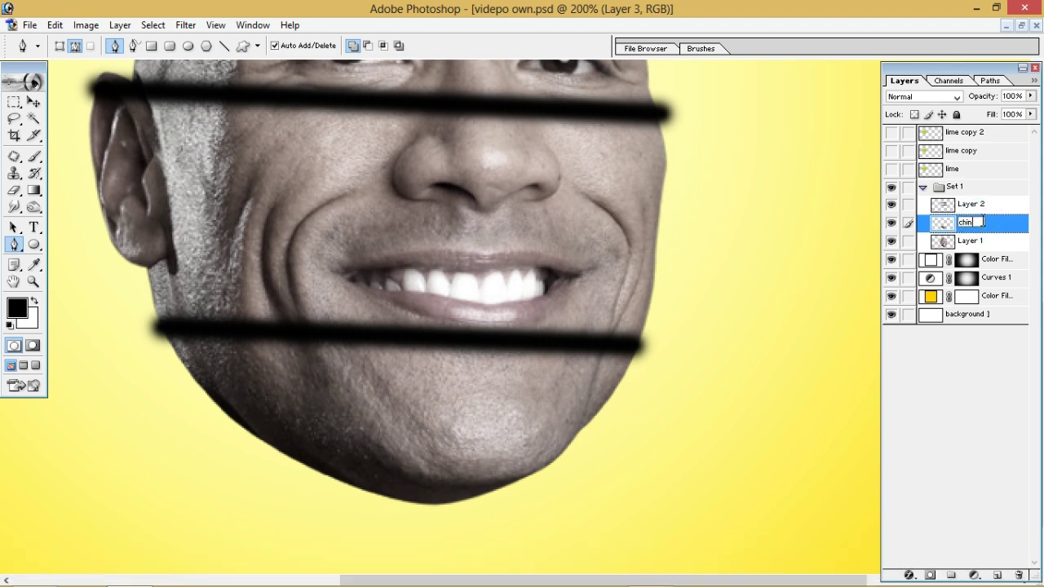
key(Return)
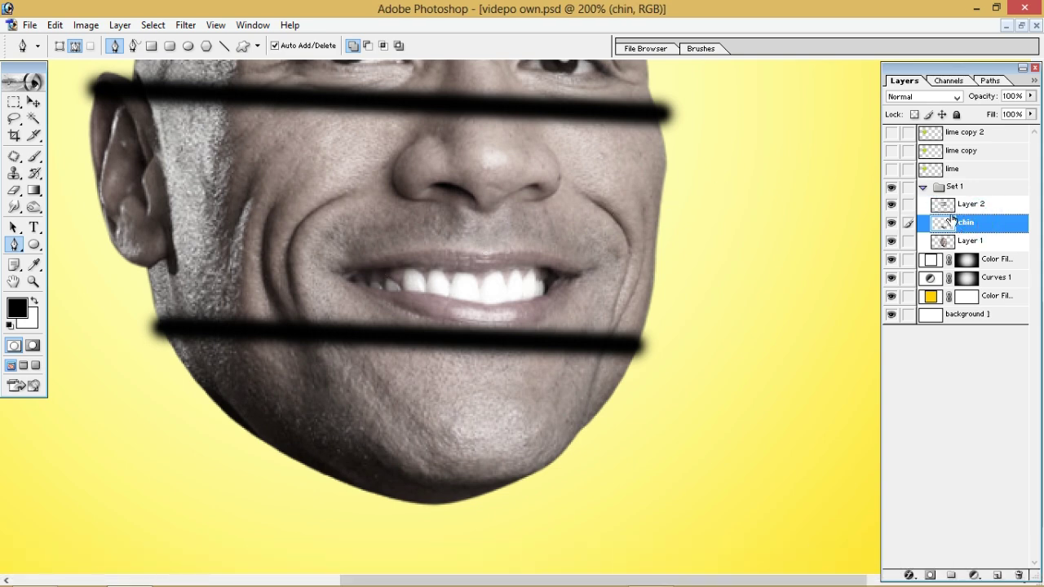
click(991, 248)
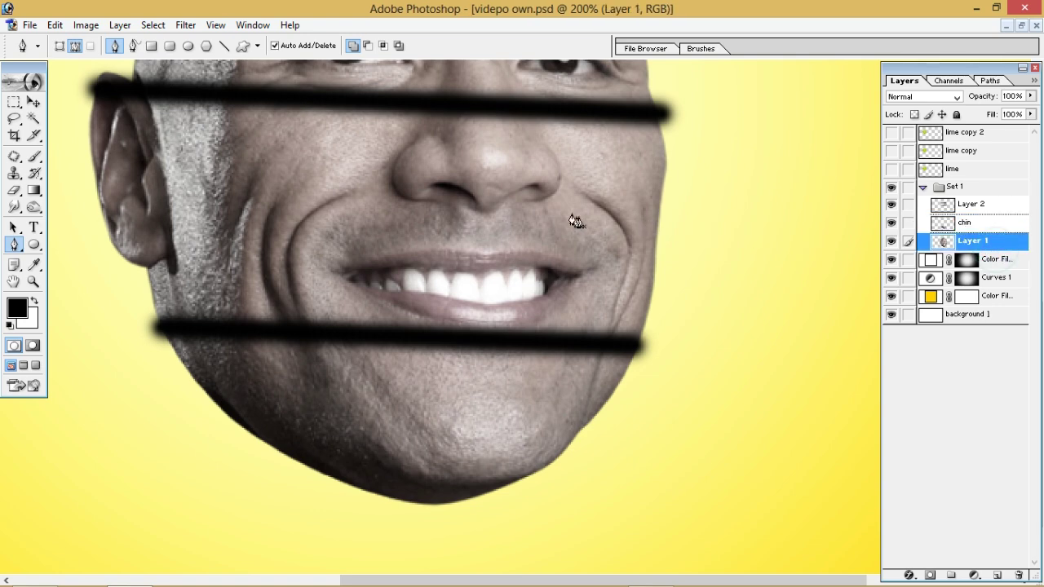
Trace a closed path around the nose-and-mouth strip between the two lower bars and select it
drag(570, 220, 261, 256)
click(95, 237)
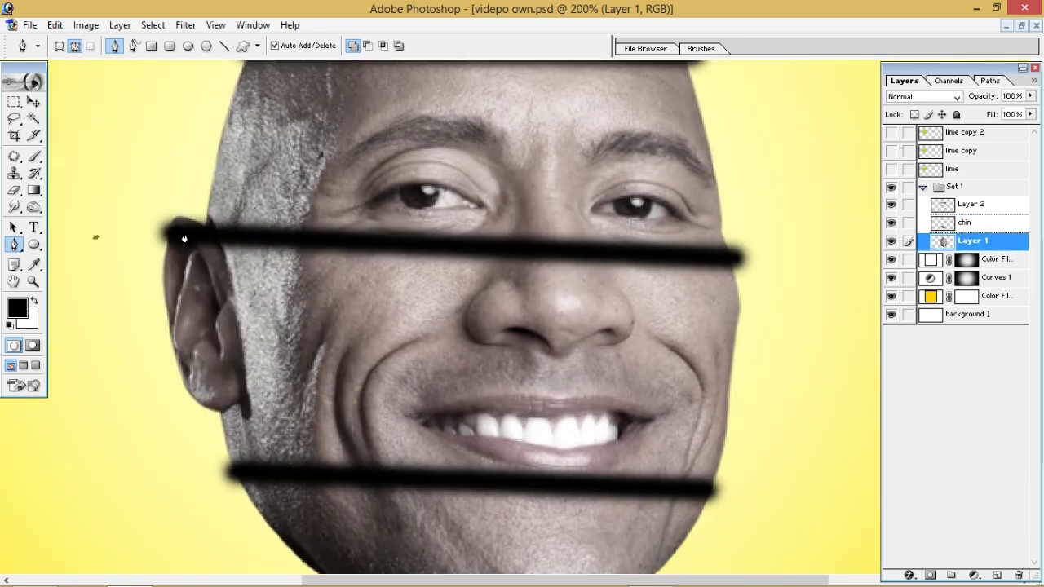
click(185, 233)
click(692, 259)
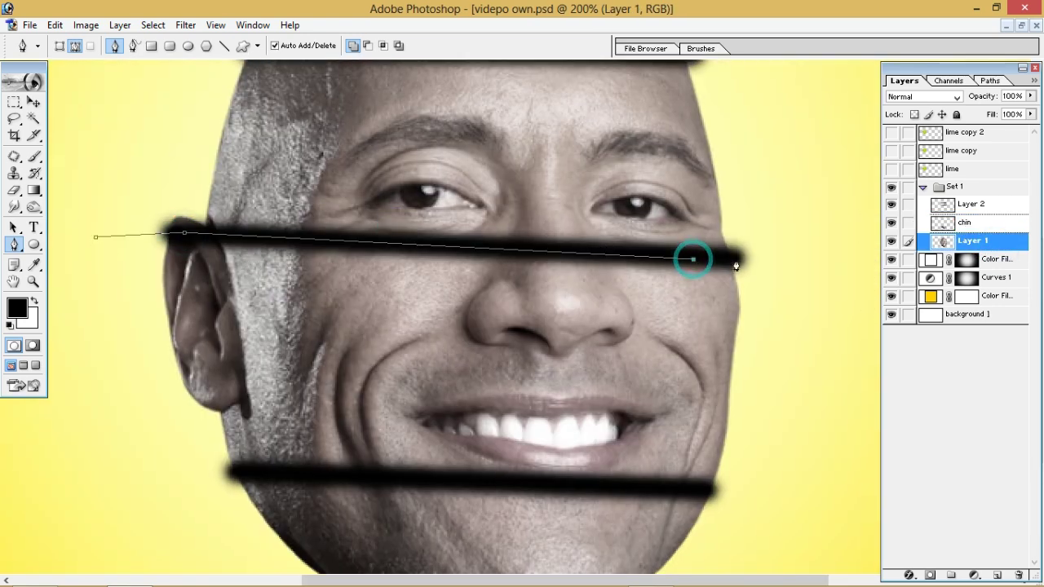
click(787, 262)
click(807, 376)
click(778, 465)
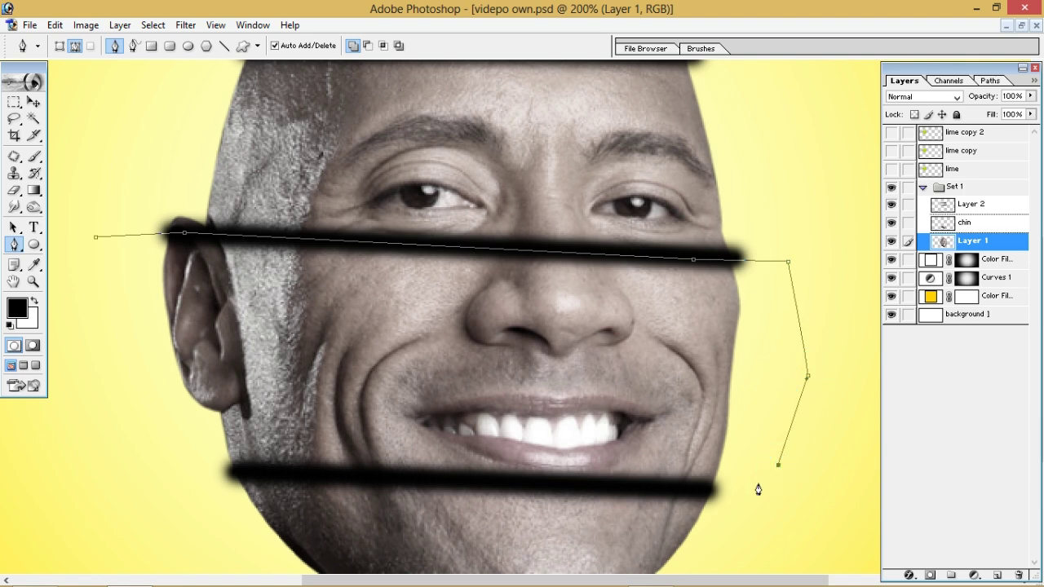
click(711, 493)
click(286, 478)
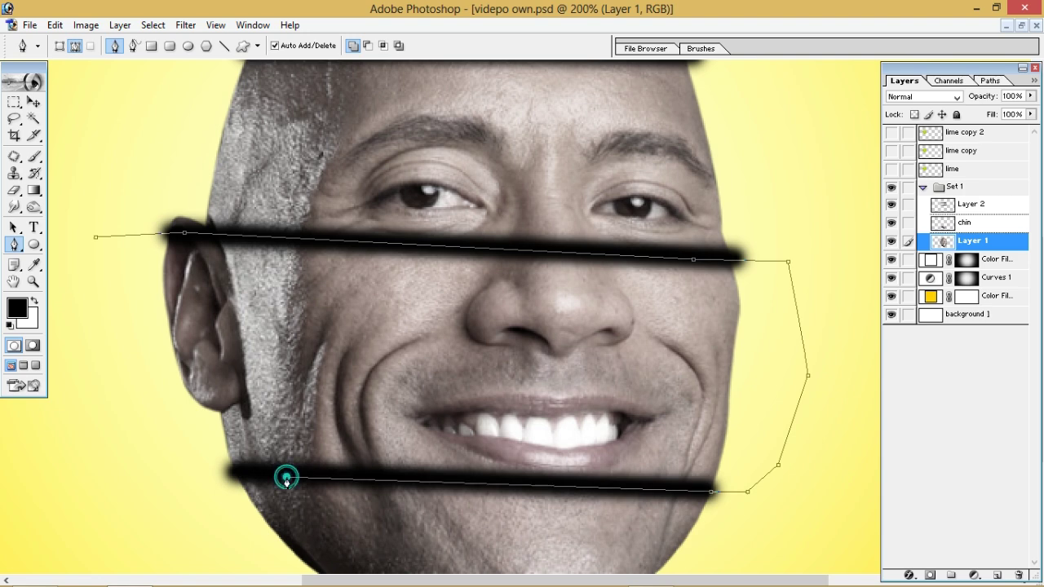
click(163, 472)
click(106, 337)
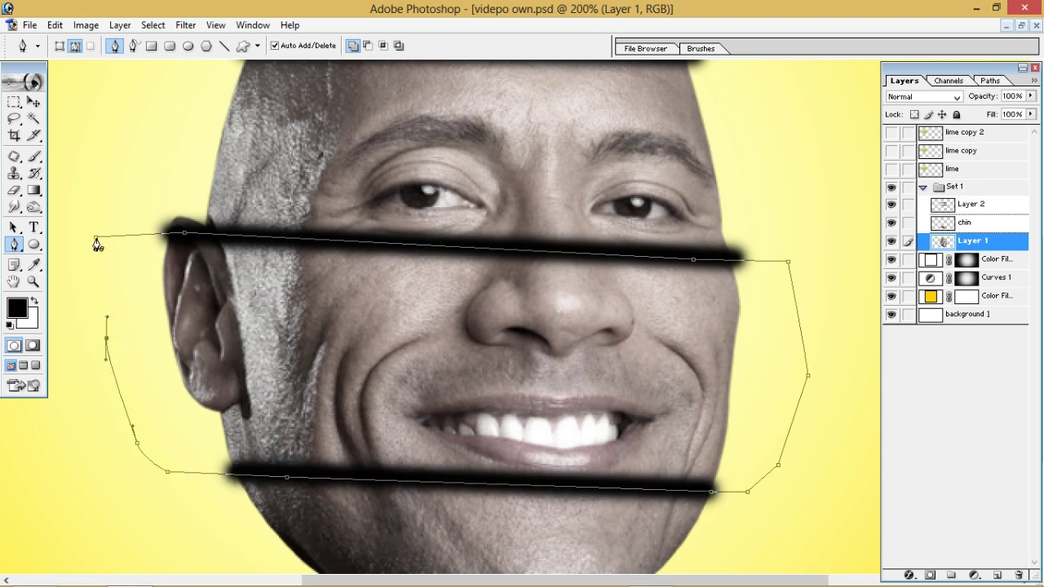
click(96, 238)
key(ctrl+Return)
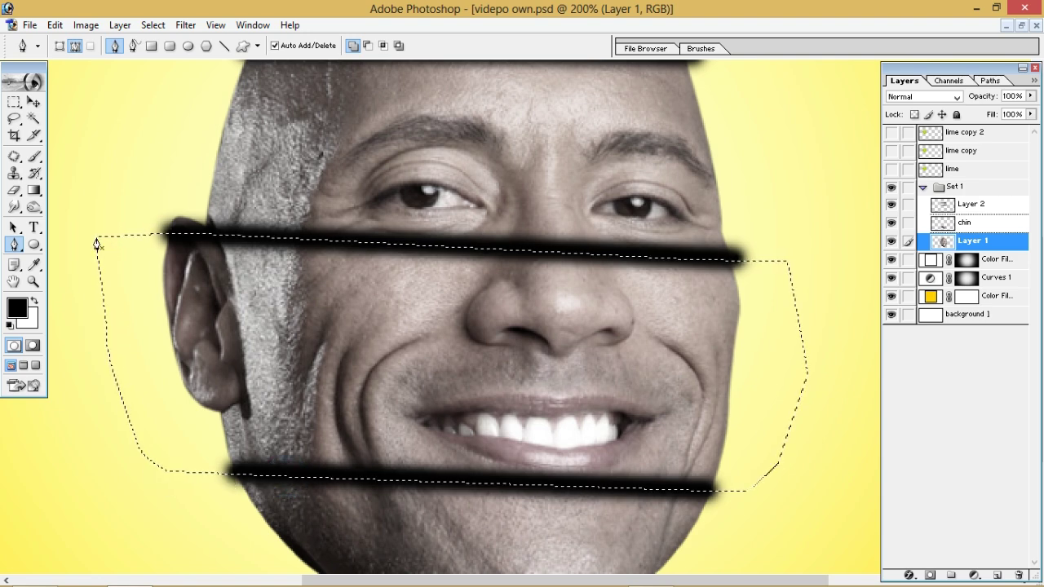
Copy the strip onto a new layer with Layer via Copy and name it mouth
key(m)
right_click(356, 292)
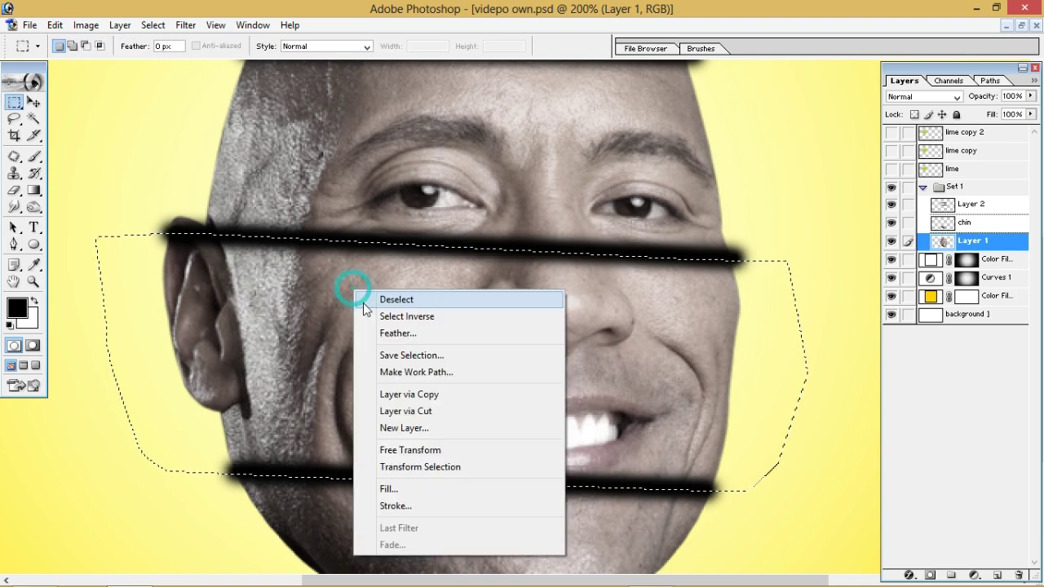
click(459, 398)
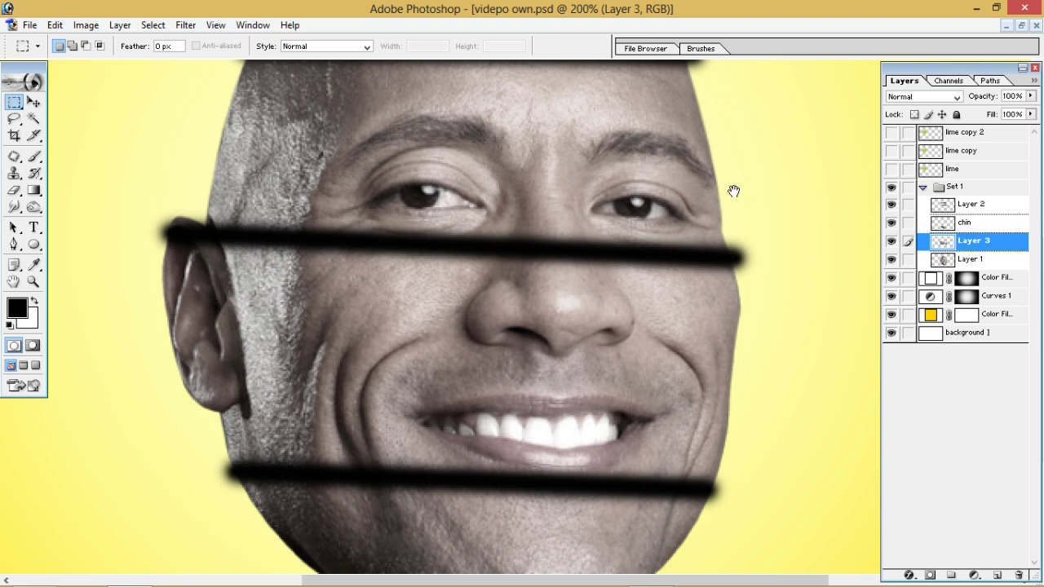
drag(734, 191, 744, 276)
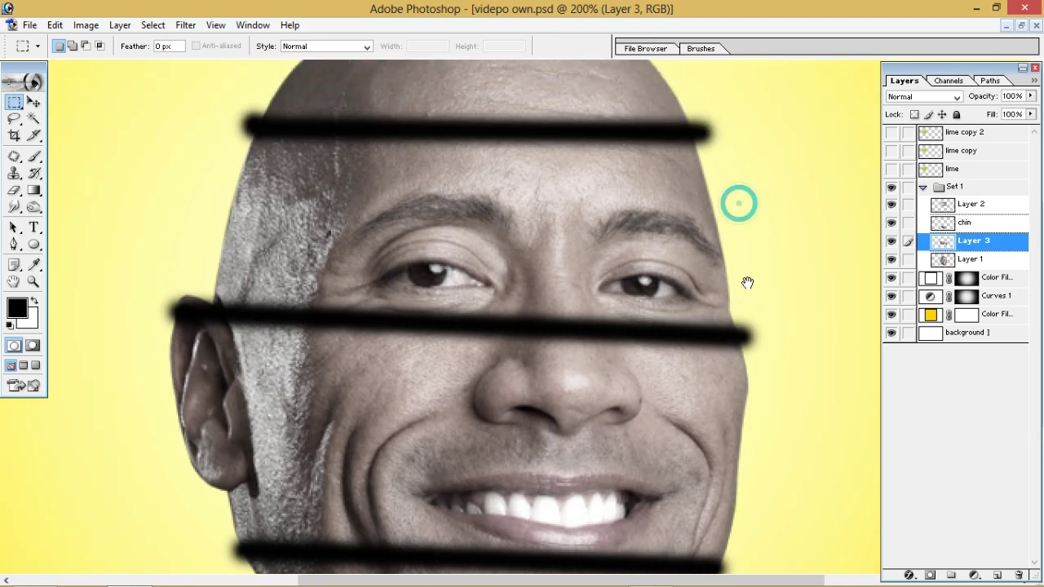
double_click(971, 244)
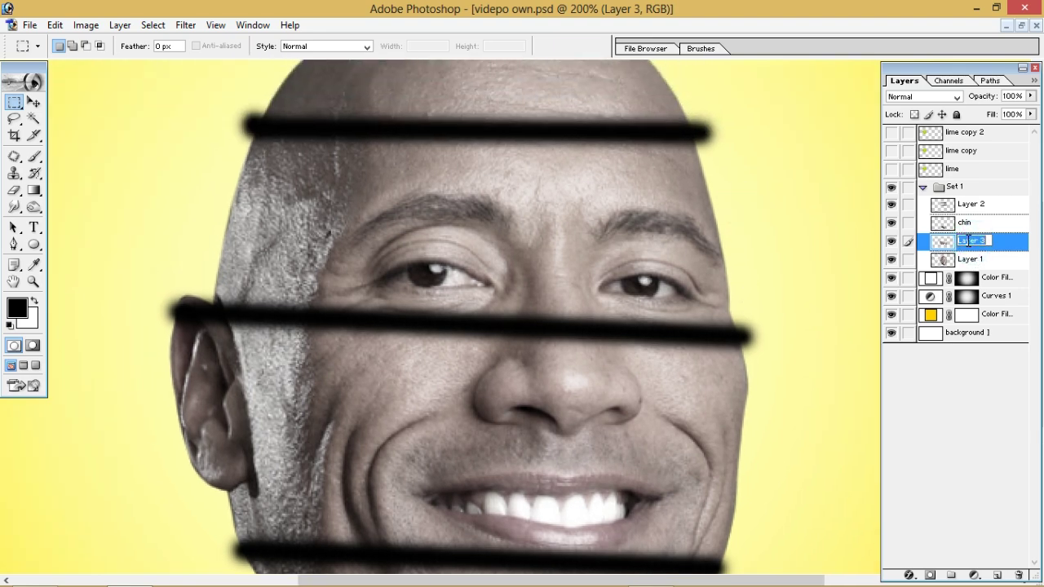
text(mouth)
key(Return)
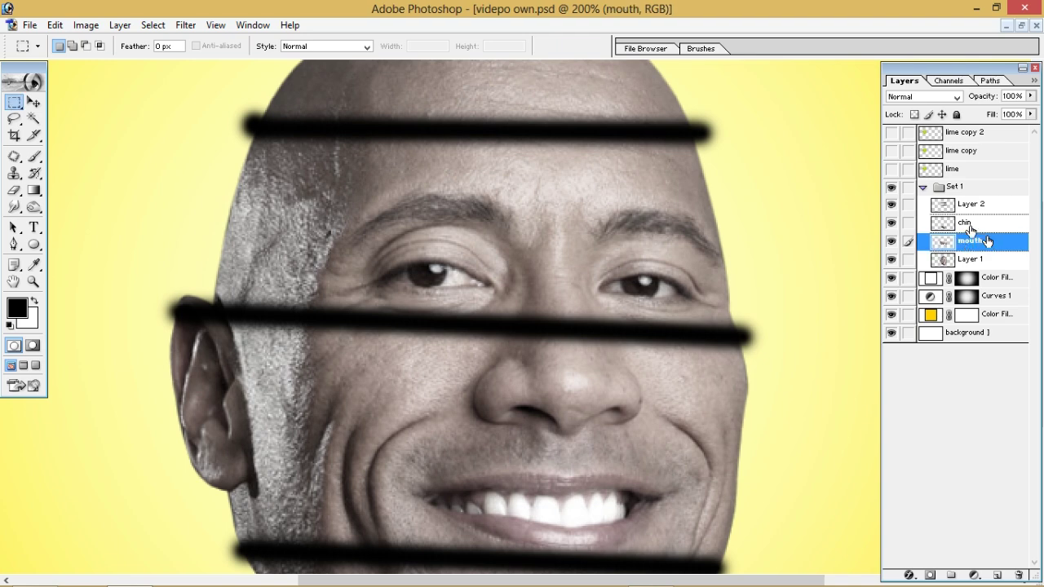
On Layer 1, trace a closed path around the eye band between the top two bars and select it
click(968, 258)
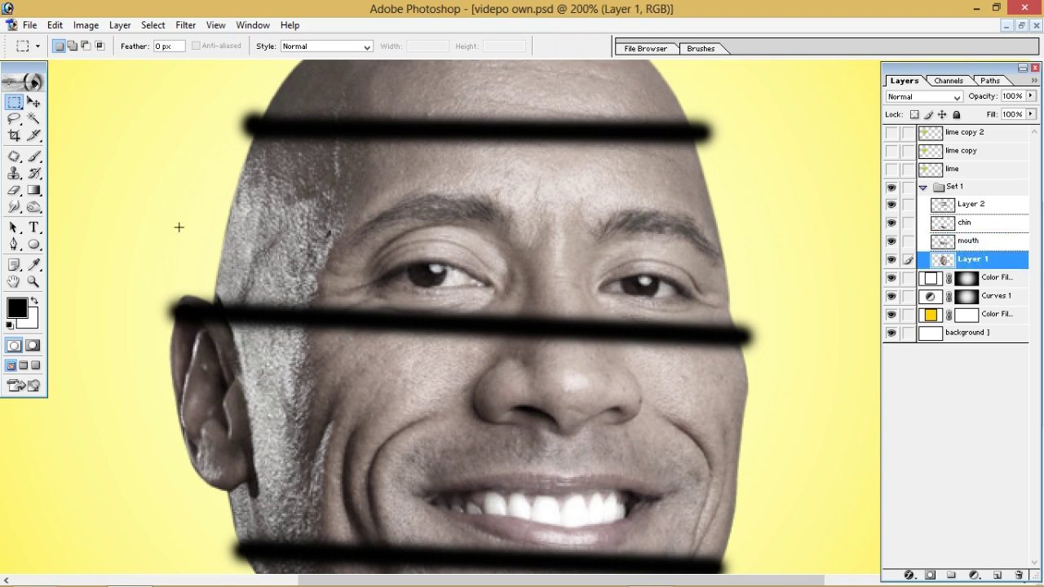
key(p)
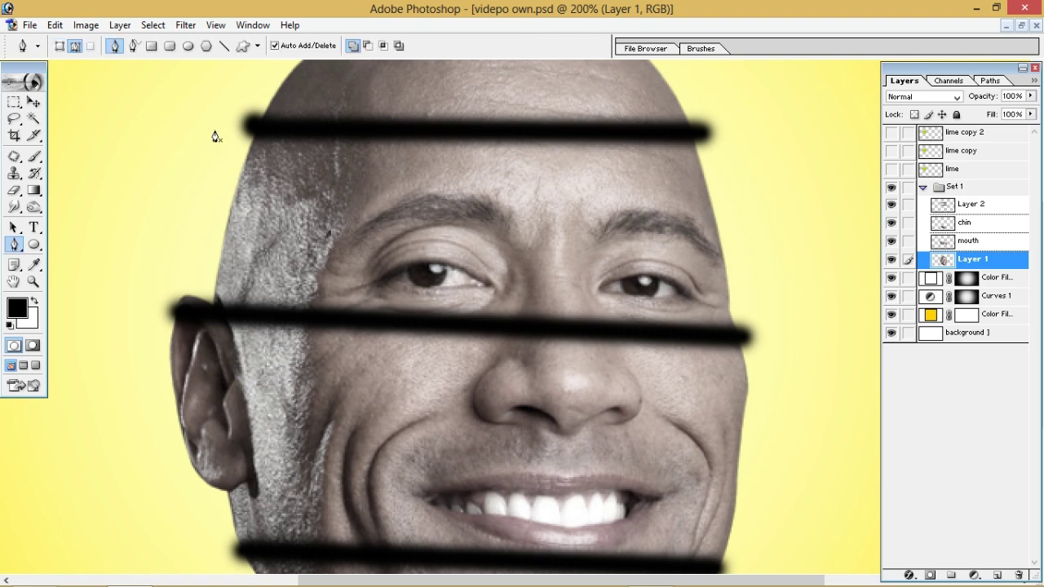
click(255, 124)
click(646, 131)
click(743, 132)
click(790, 226)
click(818, 346)
click(742, 336)
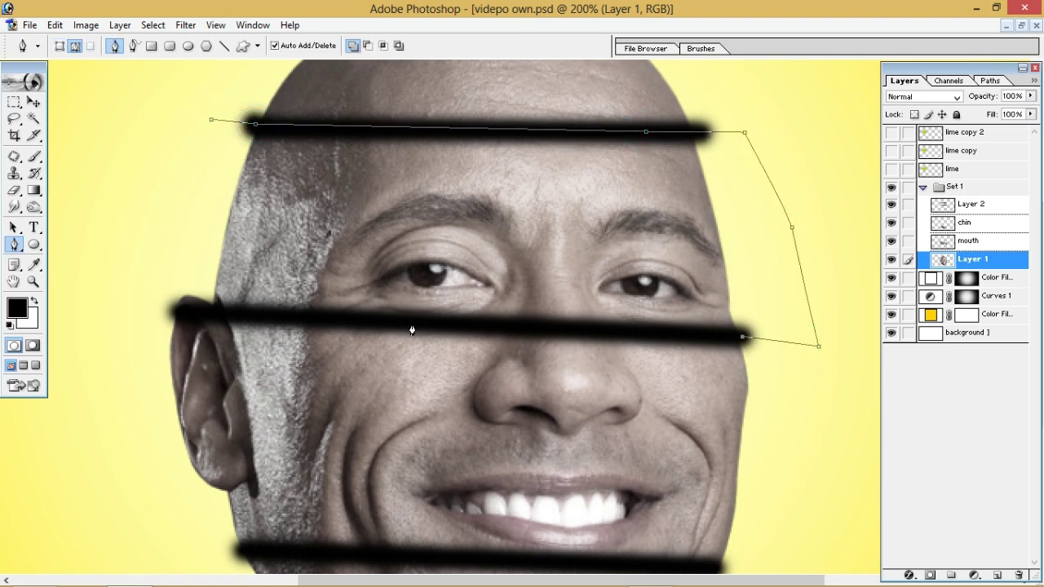
click(295, 319)
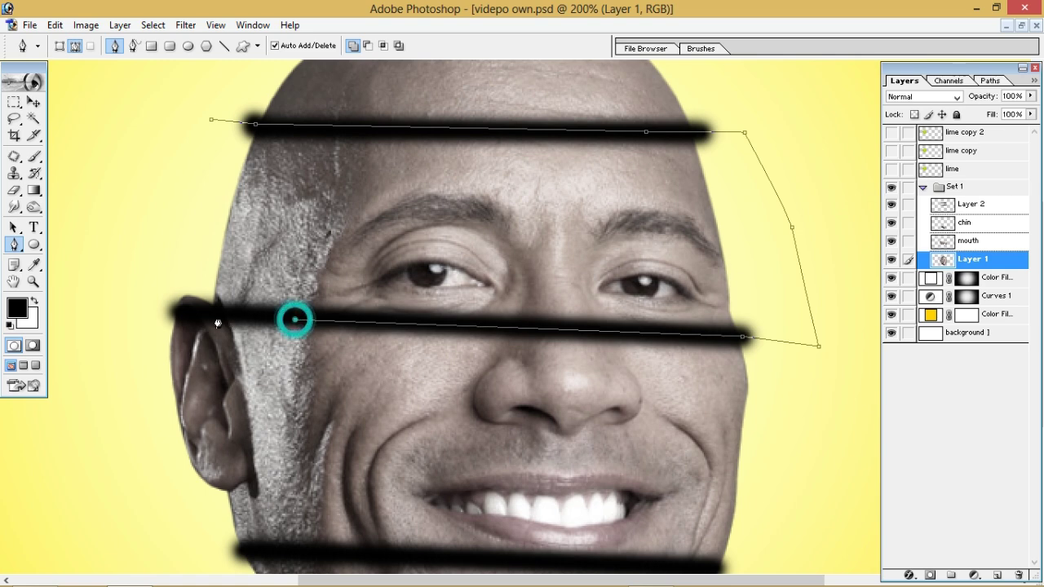
click(181, 315)
click(143, 300)
click(143, 275)
click(148, 191)
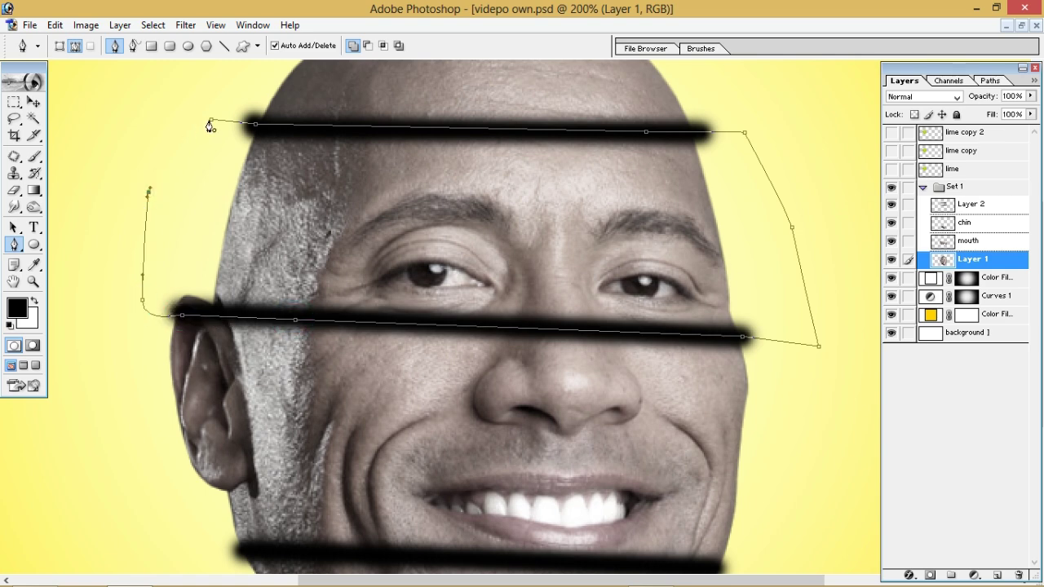
click(211, 121)
key(ctrl+Return)
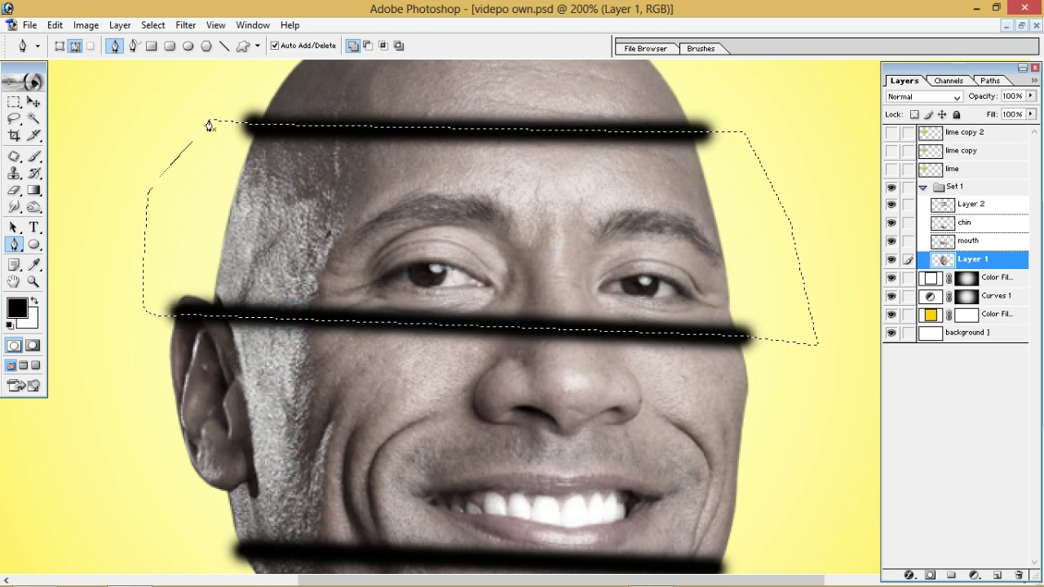
Cut the eye band onto a new layer with Layer via Cut, then reselect Layer 1
key(m)
right_click(673, 206)
click(726, 327)
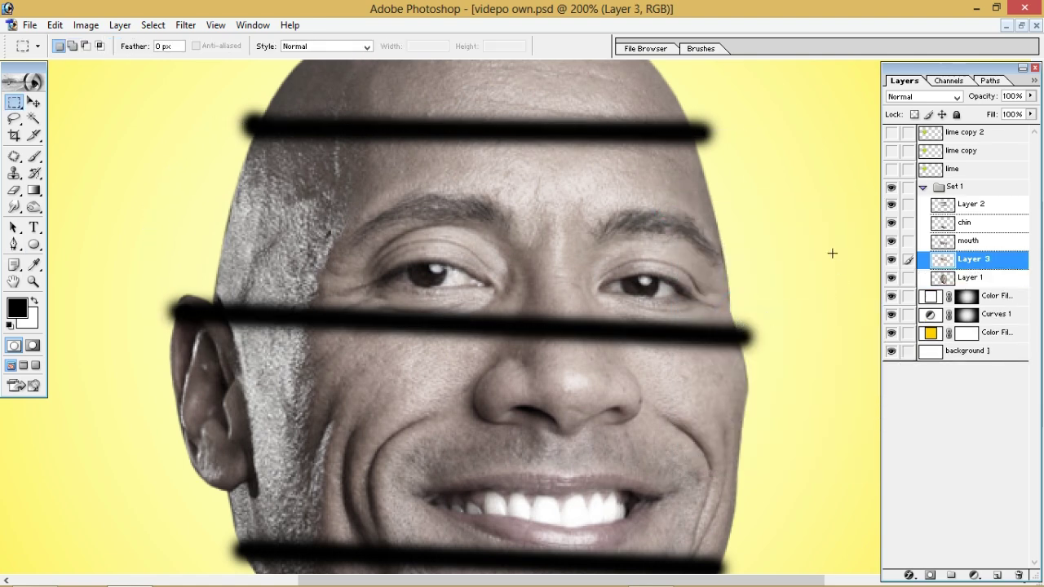
scroll(722, 229, up, 2)
click(972, 278)
Trace a closed path around the top of the head above the top bar and select it
scroll(348, 191, up, 3)
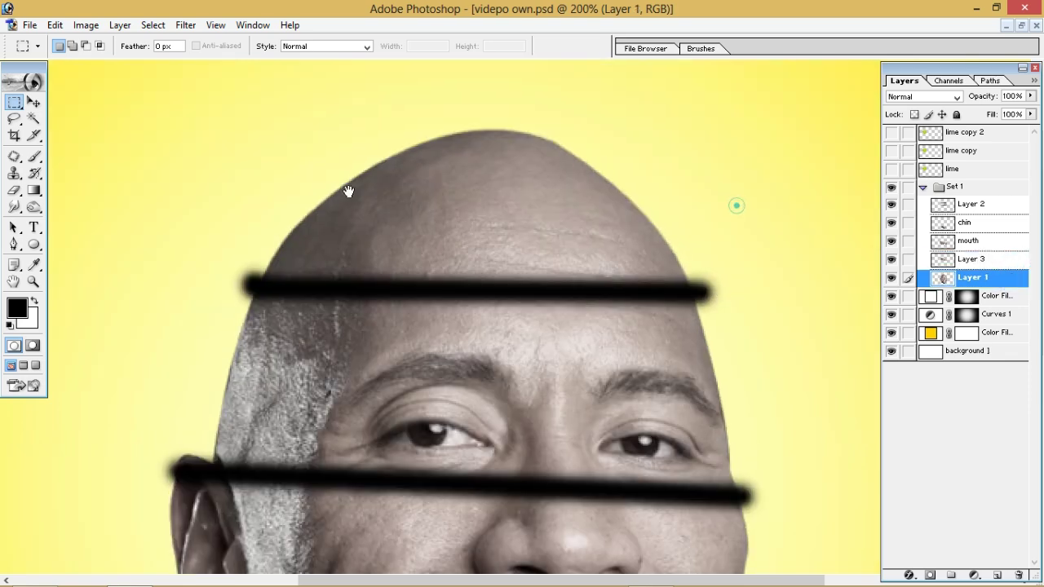
key(p)
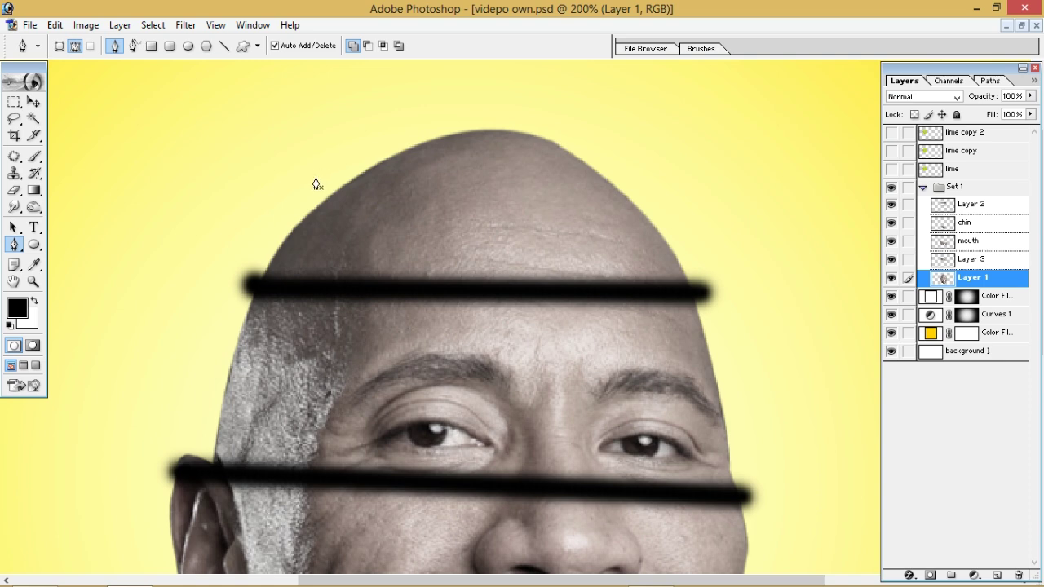
scroll(377, 229, down, 1)
scroll(384, 145, down, 2)
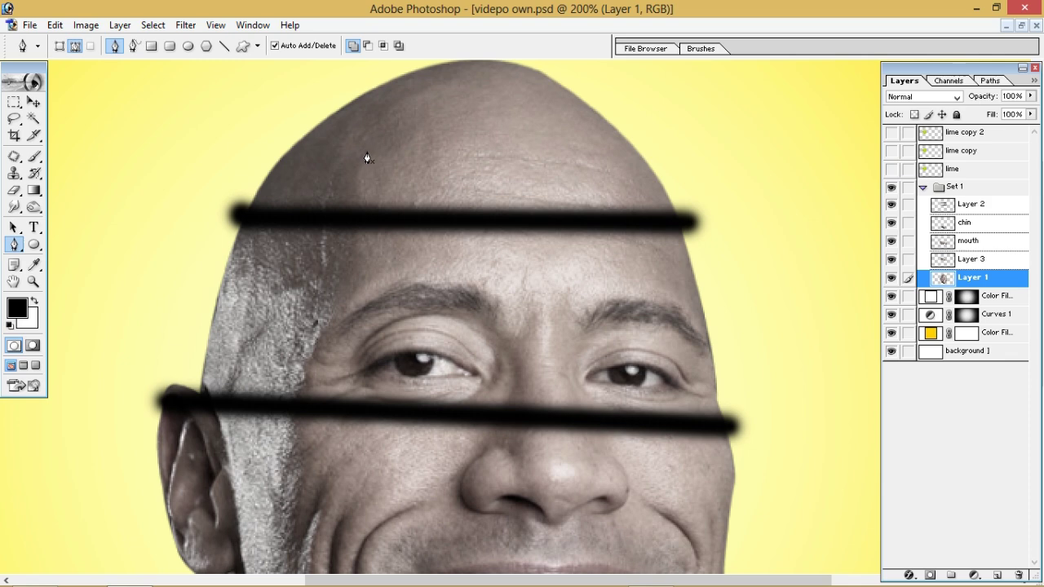
scroll(326, 131, up, 6)
click(205, 176)
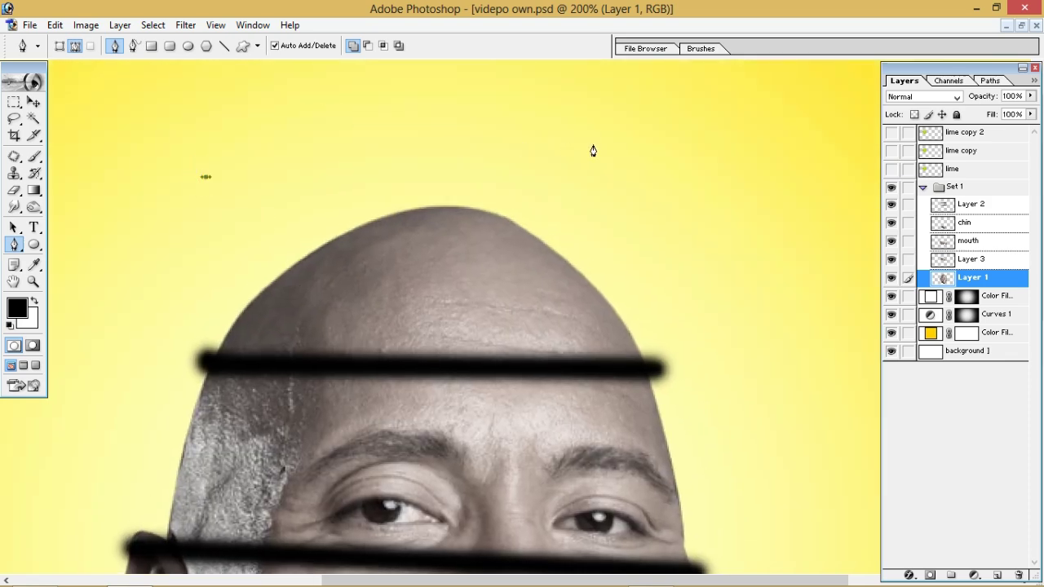
click(591, 145)
drag(724, 210, 736, 231)
click(763, 347)
click(654, 370)
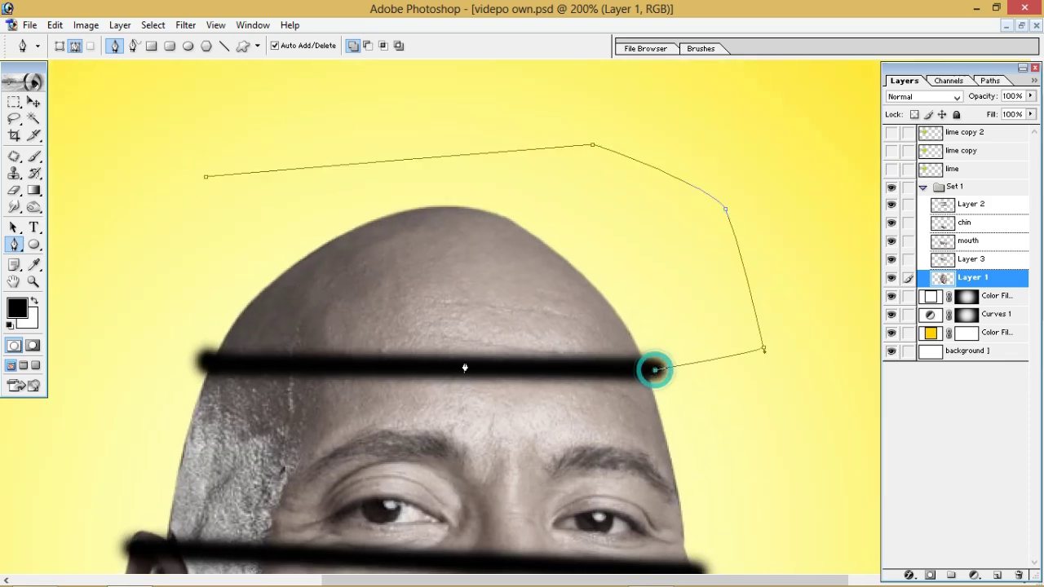
click(414, 368)
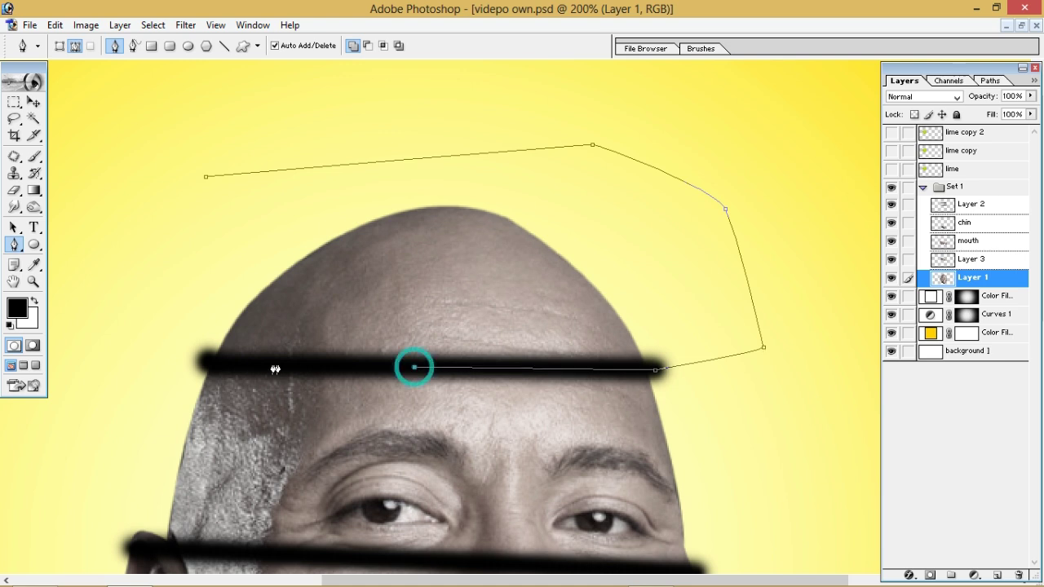
click(206, 362)
click(160, 234)
click(205, 175)
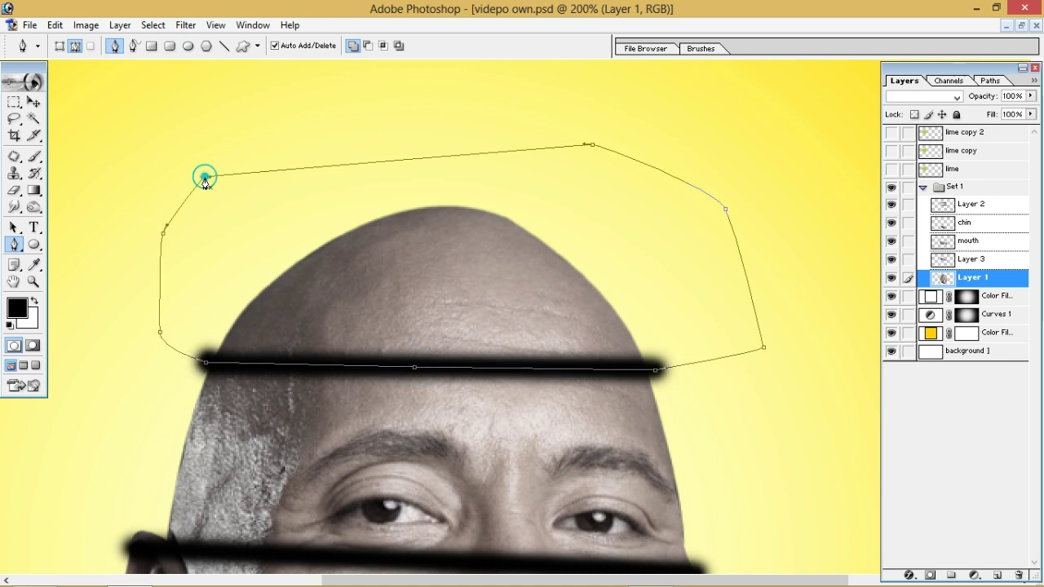
key(ctrl+Return)
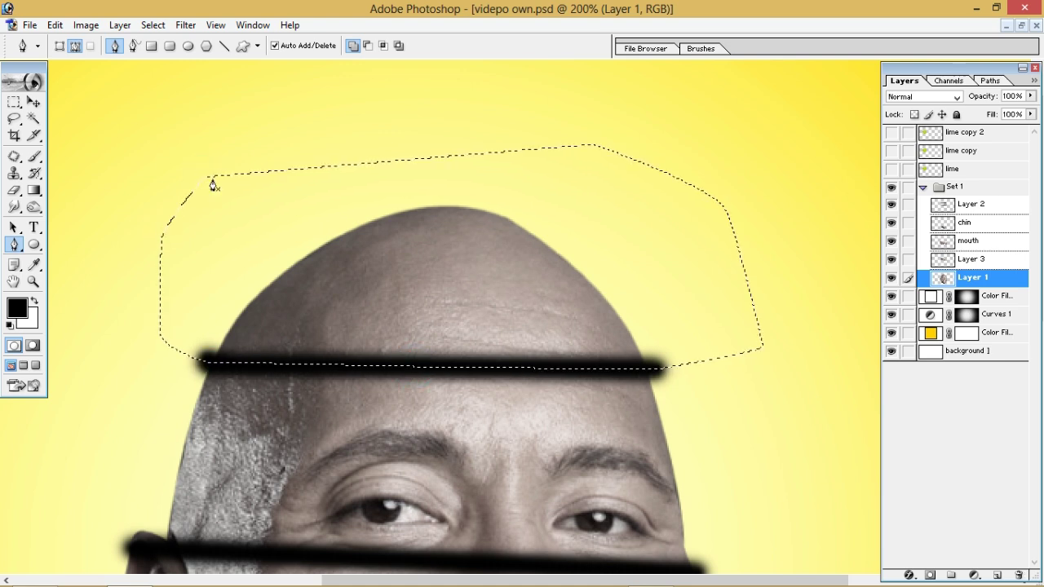
Copy the scalp onto a new layer, Layer 4, and hide the stripes' Layer 2
key(m)
right_click(349, 240)
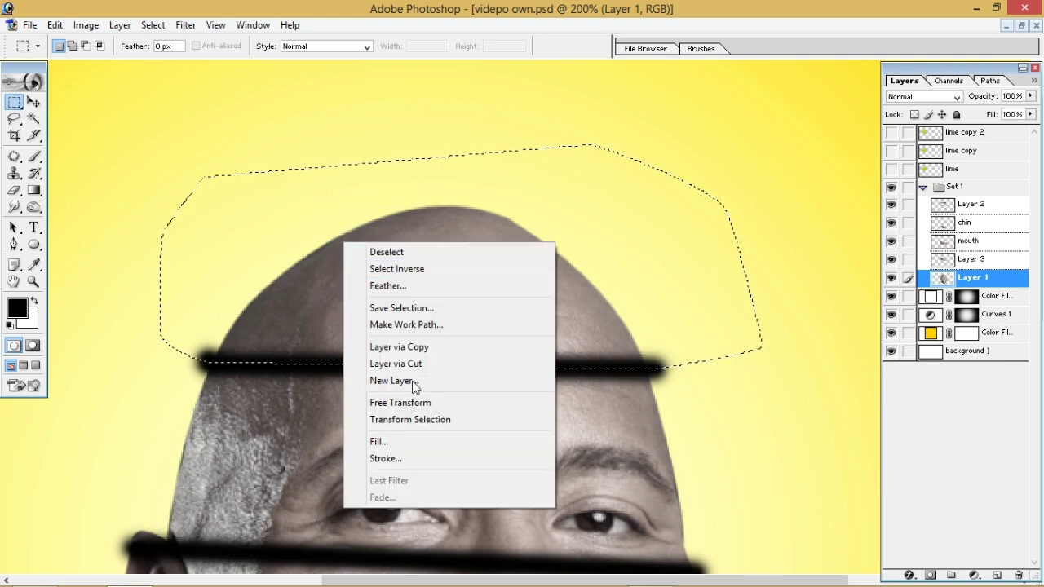
click(415, 347)
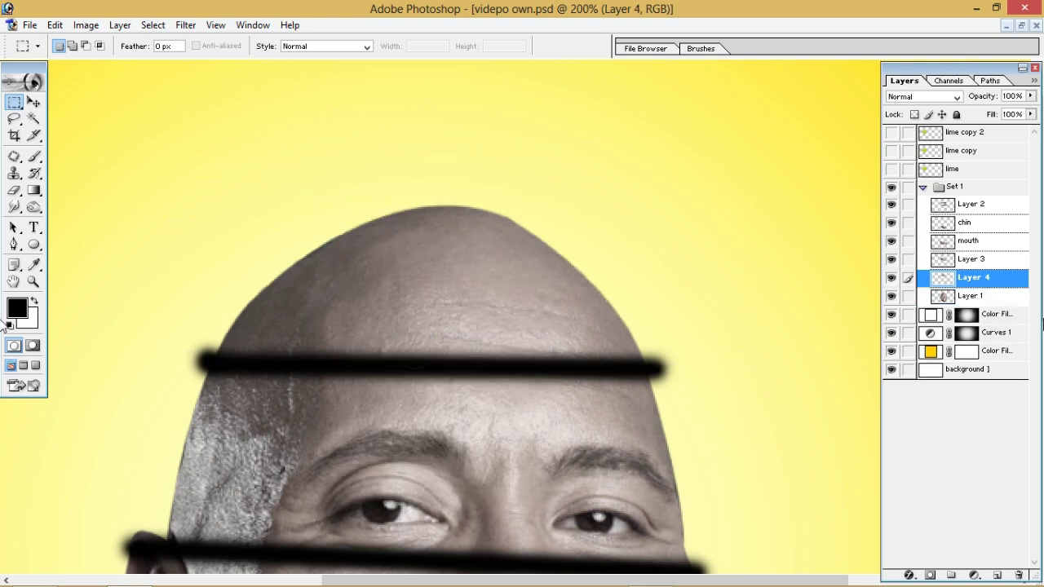
click(891, 204)
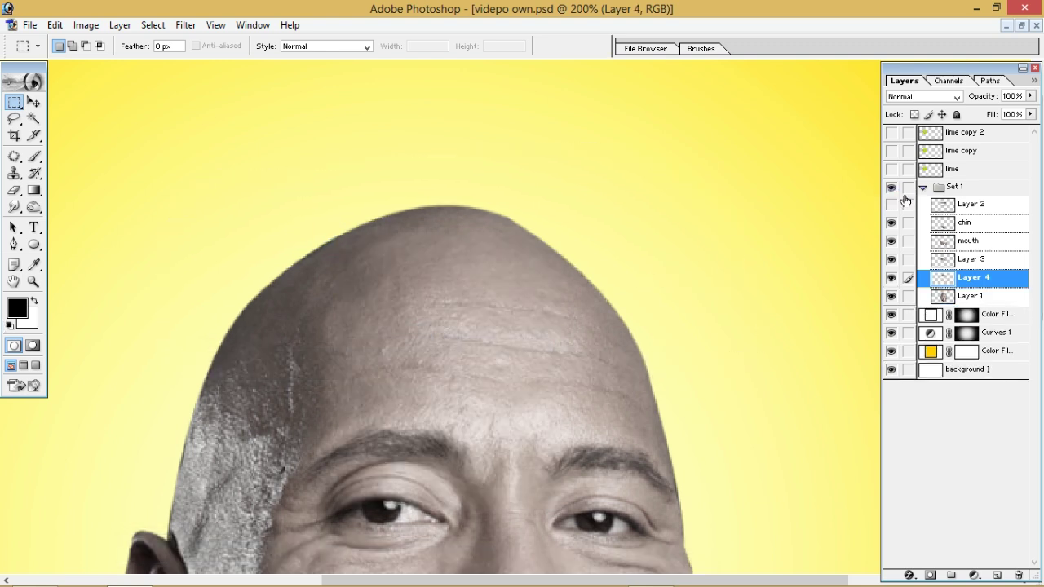
Delete the stripes' Layer 2 with confirmation, then drag the chin layer below Layer 4
key(ctrl+minus)
key(ctrl+minus)
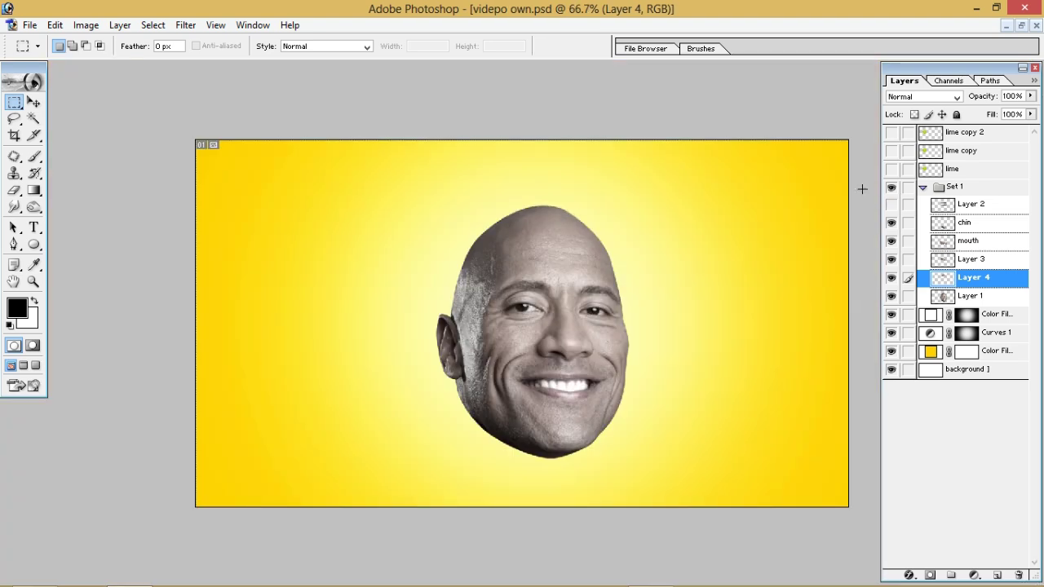
click(891, 205)
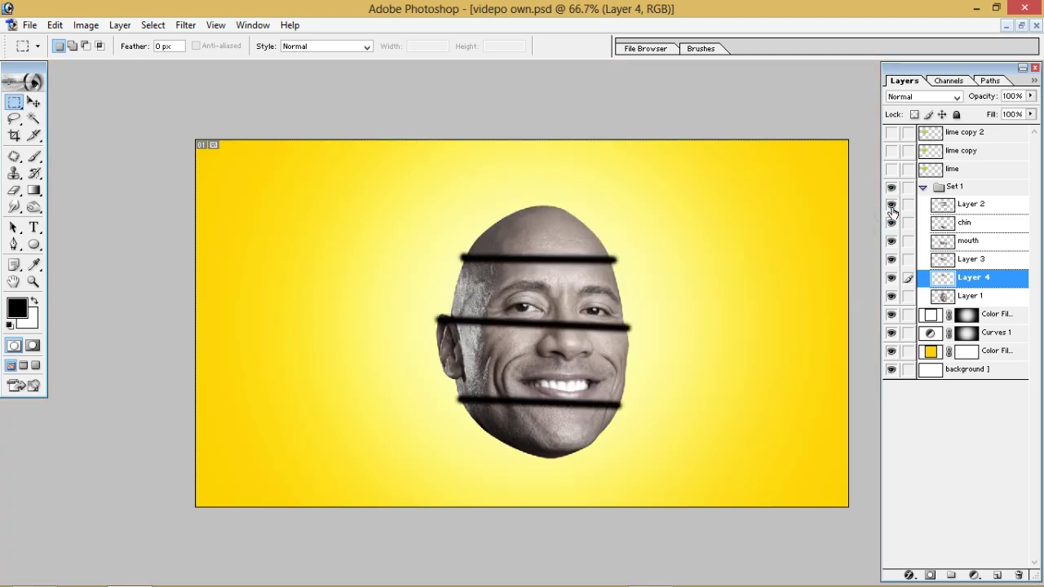
click(891, 205)
click(1007, 209)
right_click(1007, 208)
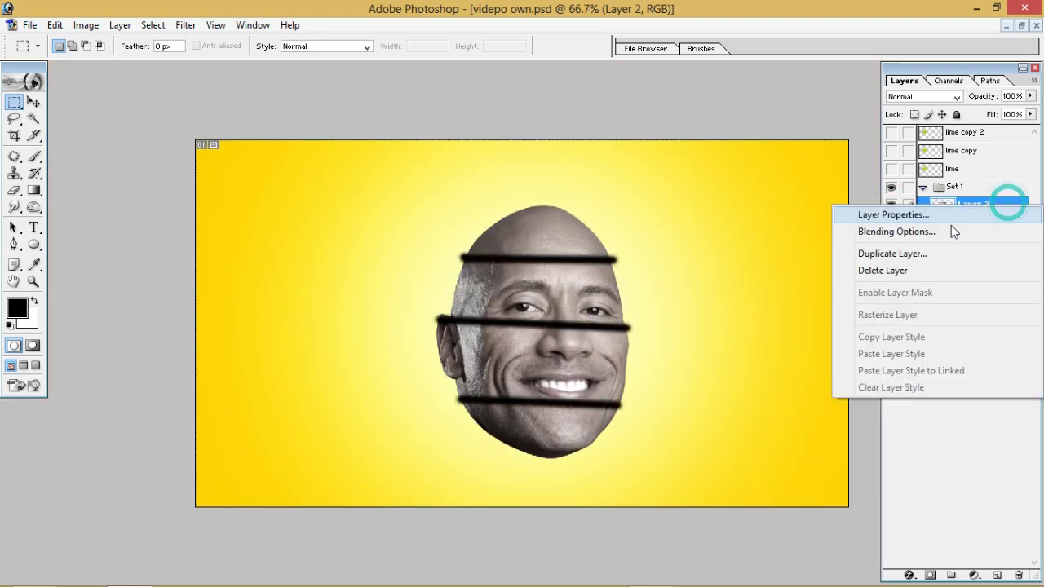
click(1001, 203)
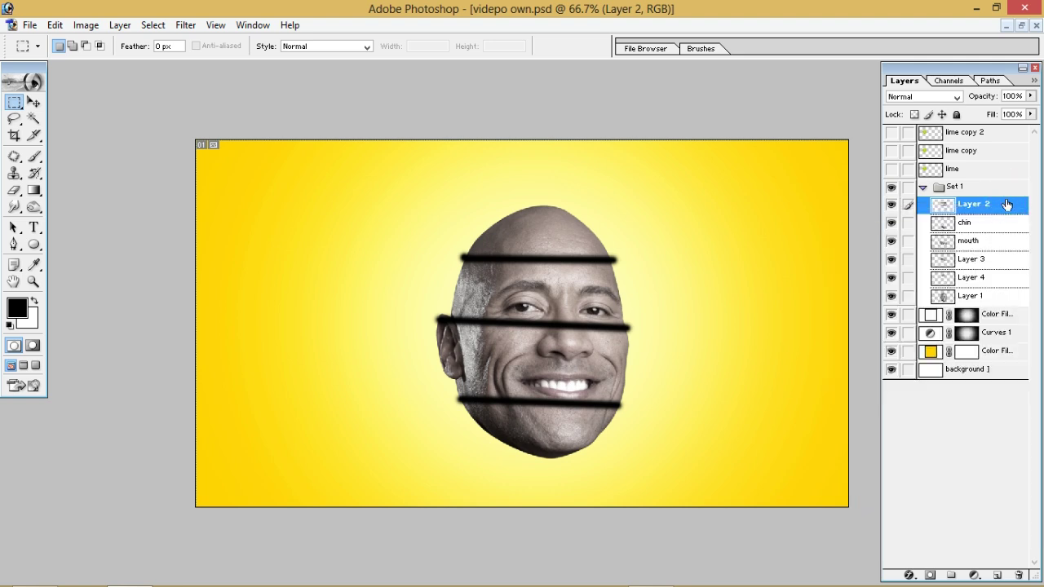
right_click(995, 212)
click(880, 272)
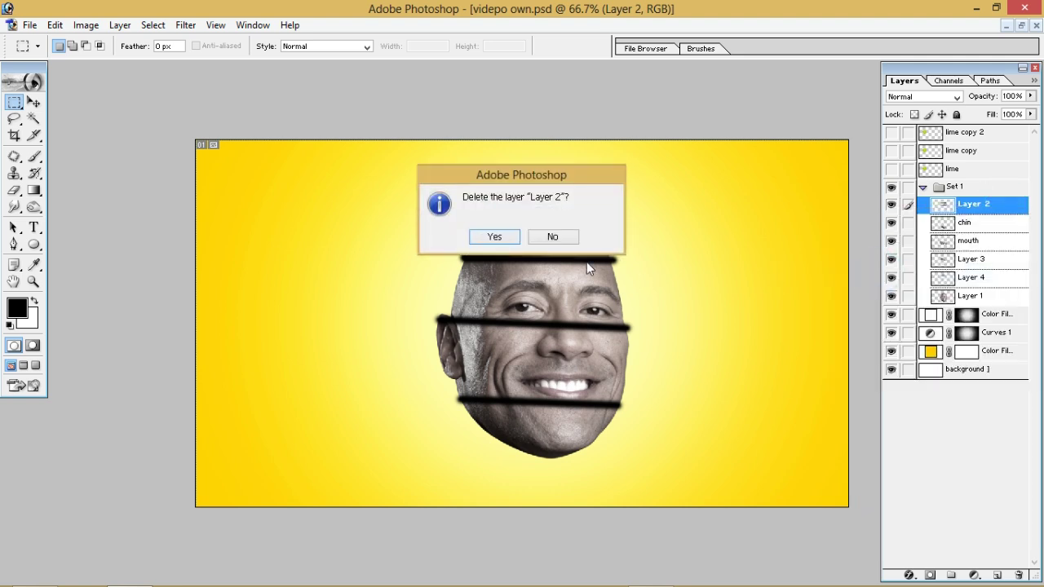
click(514, 233)
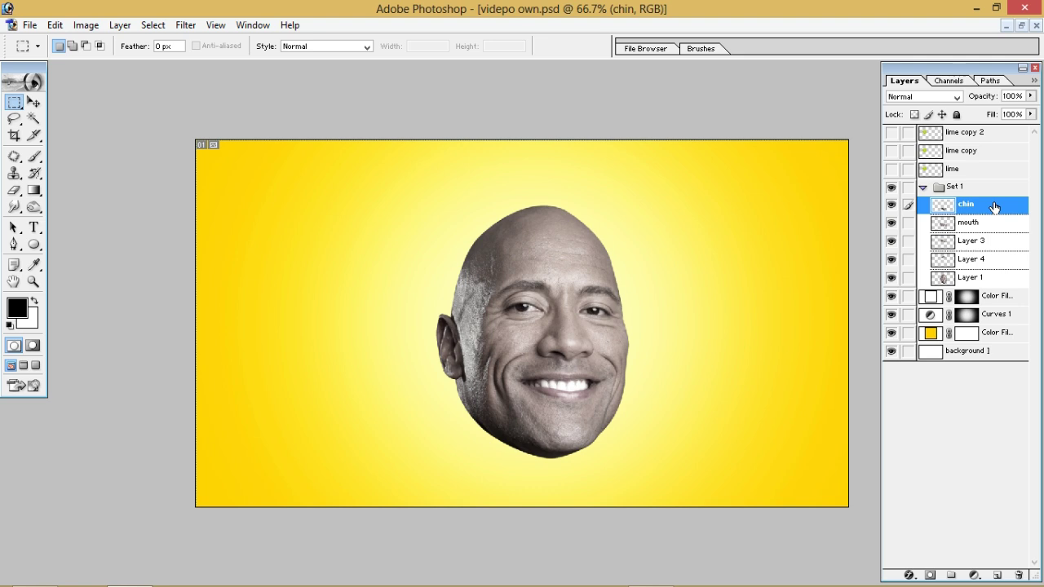
drag(995, 210, 985, 263)
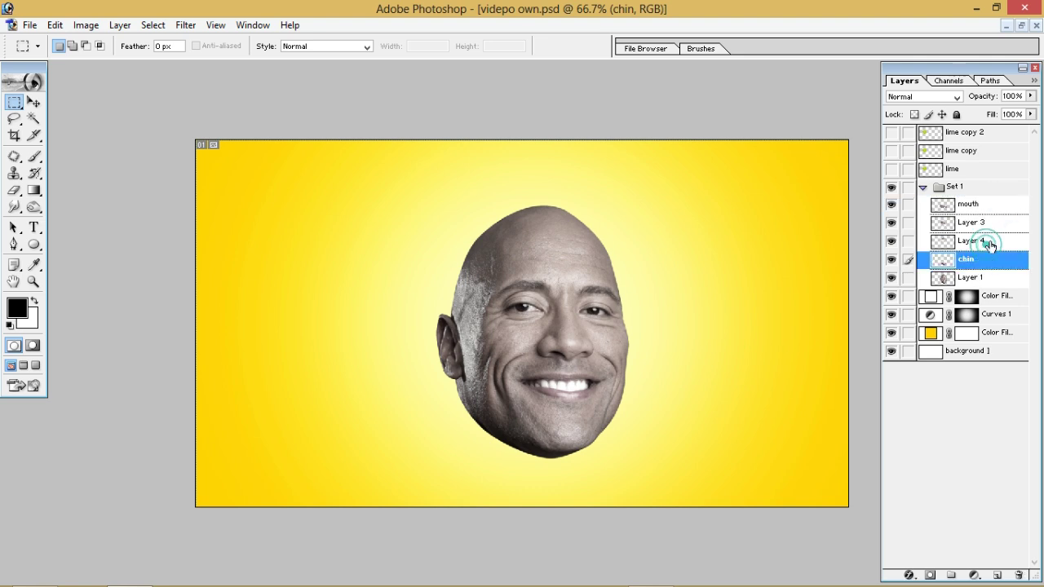
Hide the full-face Layer 1 and rename Layer 4 to head
click(990, 243)
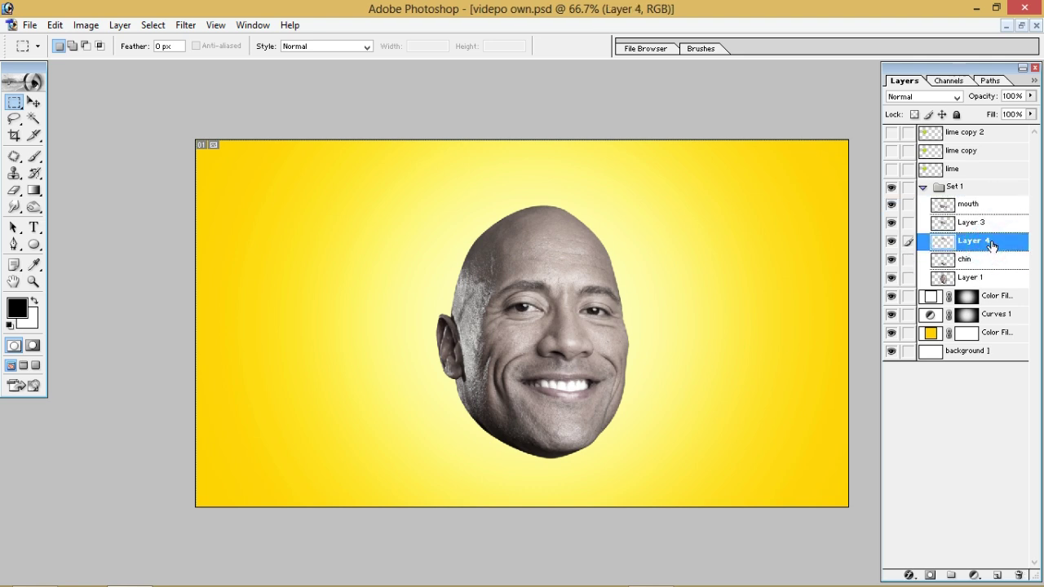
click(890, 242)
click(890, 241)
click(891, 278)
click(891, 241)
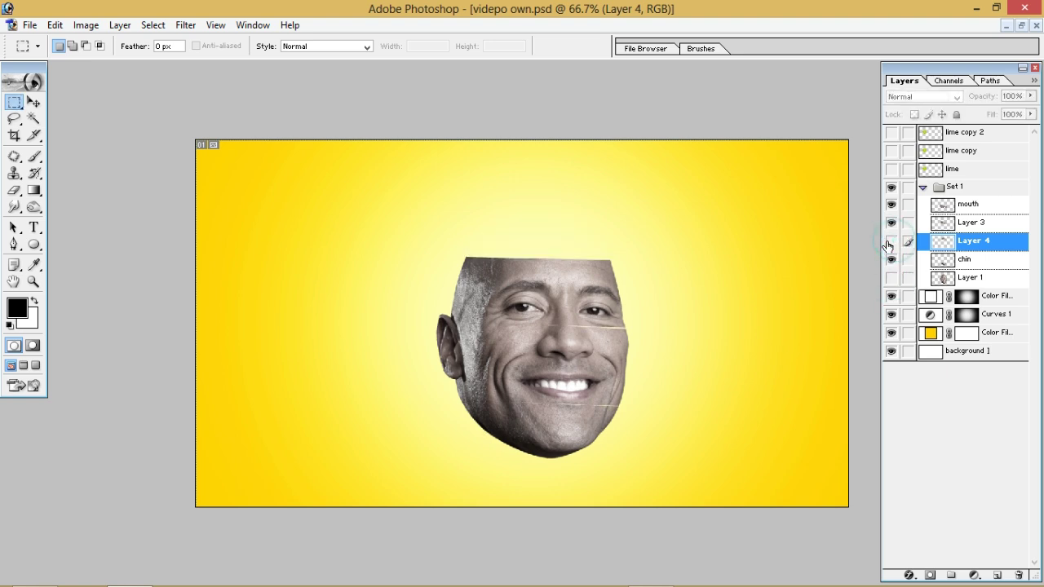
click(891, 241)
double_click(978, 241)
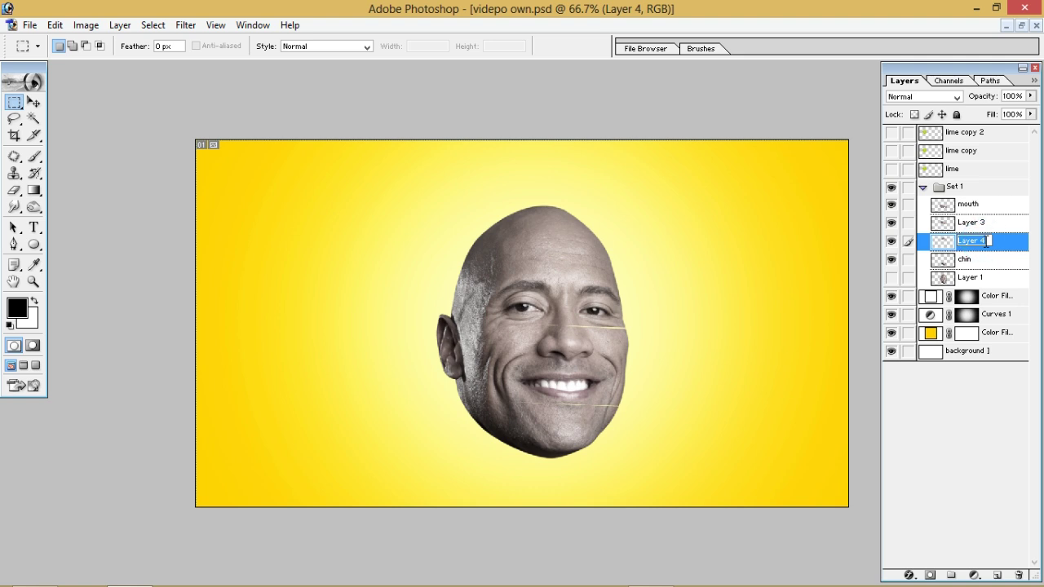
text(head)
key(Return)
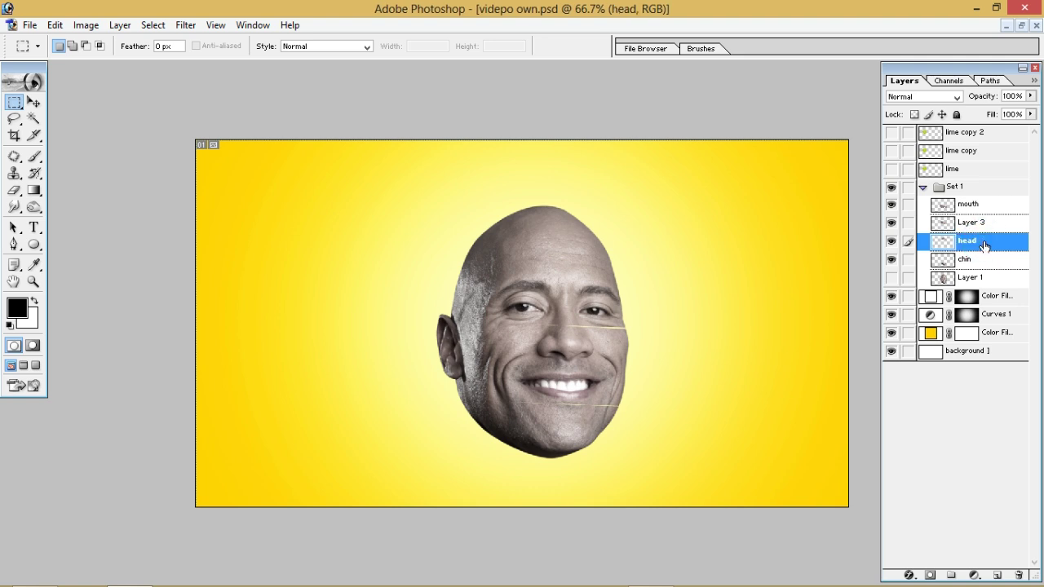
Fit the image in the window and rename Layer 3 to eye
key(ctrl+0)
click(978, 223)
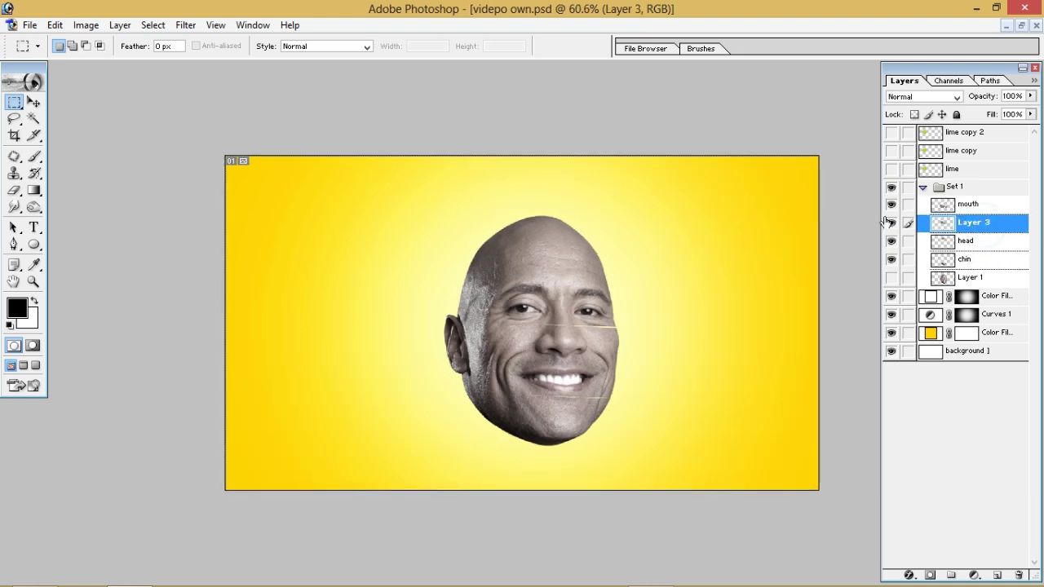
click(890, 223)
click(891, 222)
double_click(975, 224)
text(eye)
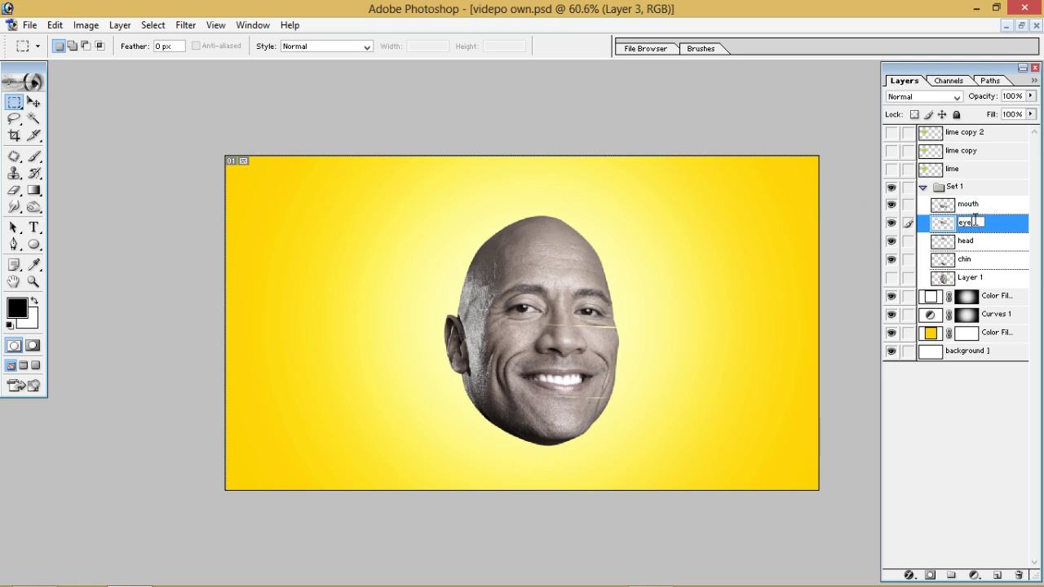
key(Return)
Reorder the face strips so head is on top, then eye, mouth and chin
click(981, 261)
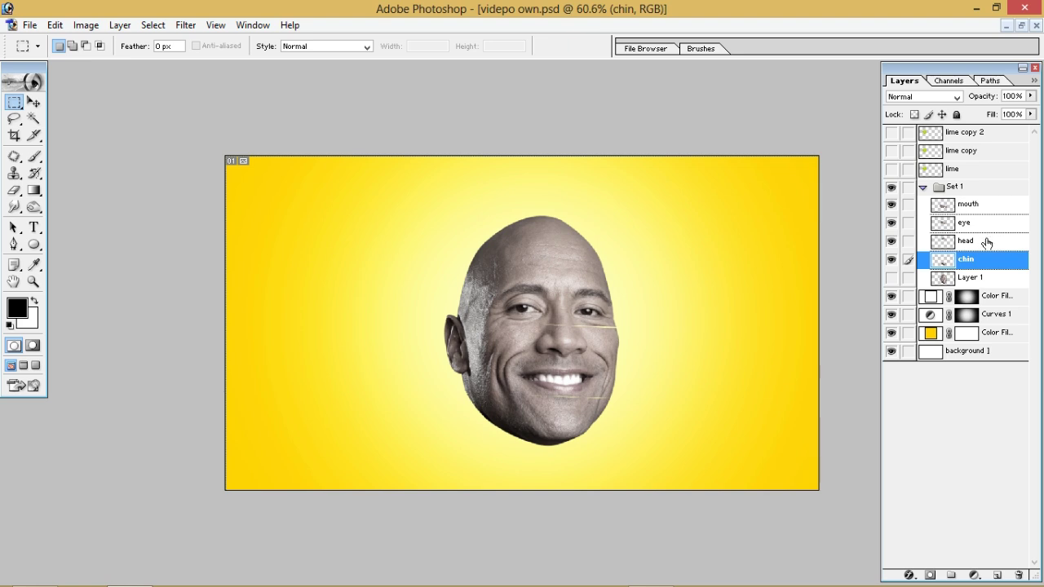
click(987, 205)
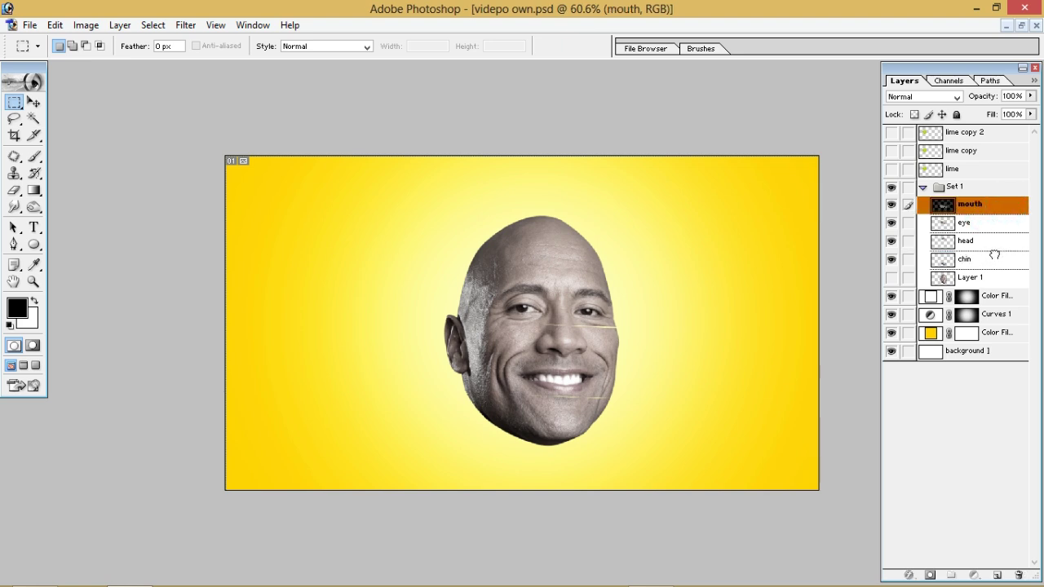
drag(994, 256, 994, 251)
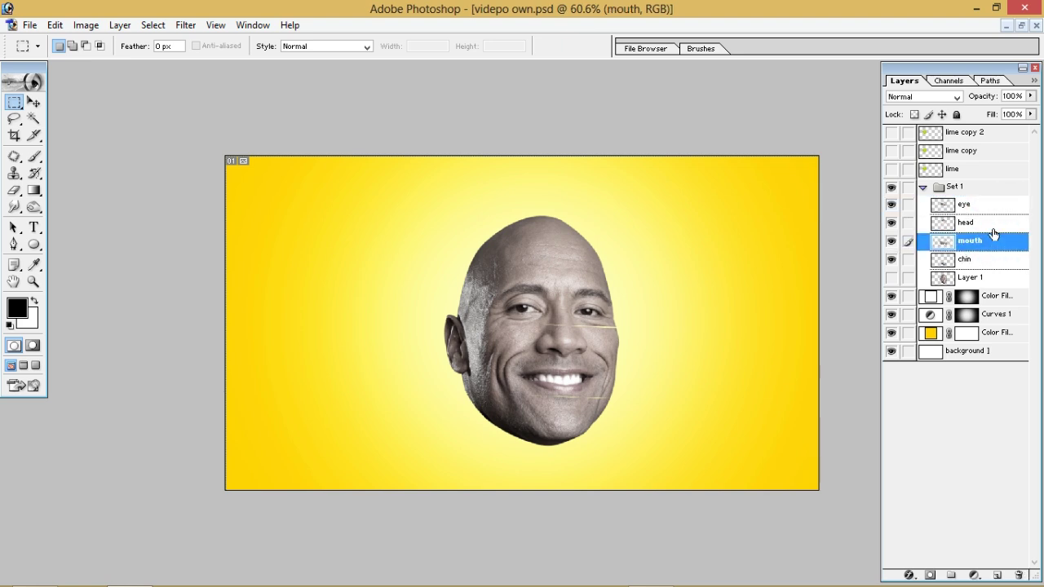
click(993, 222)
drag(996, 201, 994, 210)
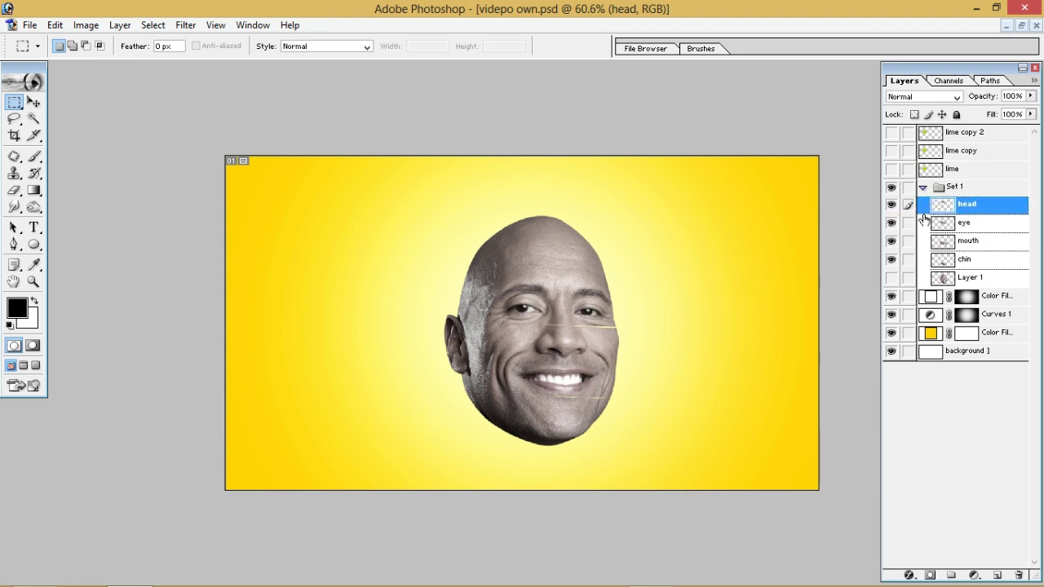
mouse_move(890, 204)
mouse_down()
mouse_move(889, 258)
mouse_move(892, 207)
mouse_up()
Show the lime layer and place its duplicate, lime copy 3, between mouth and chin
click(982, 169)
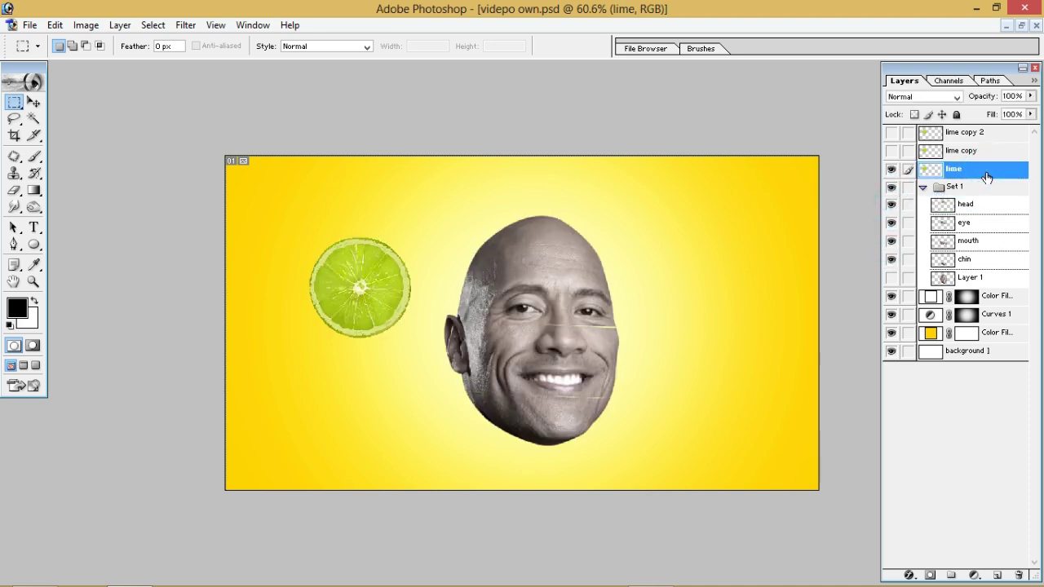
key(ctrl+j)
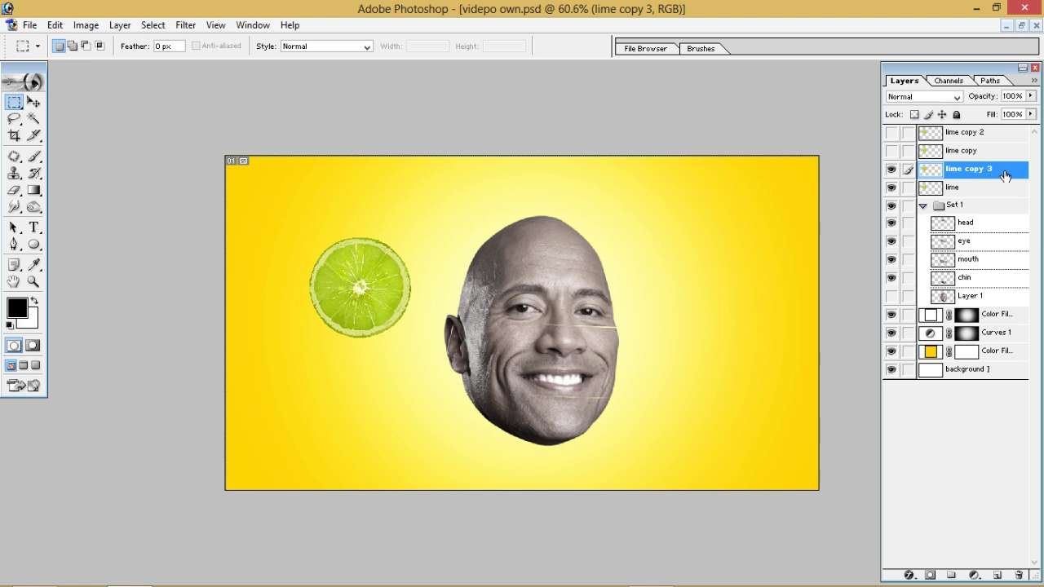
drag(1005, 176, 979, 277)
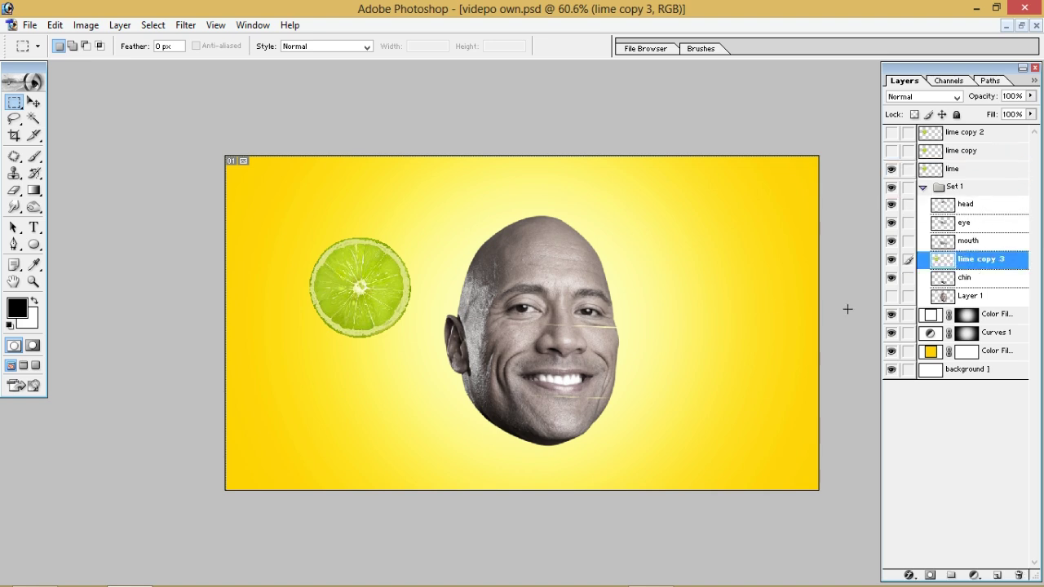
click(962, 277)
click(33, 102)
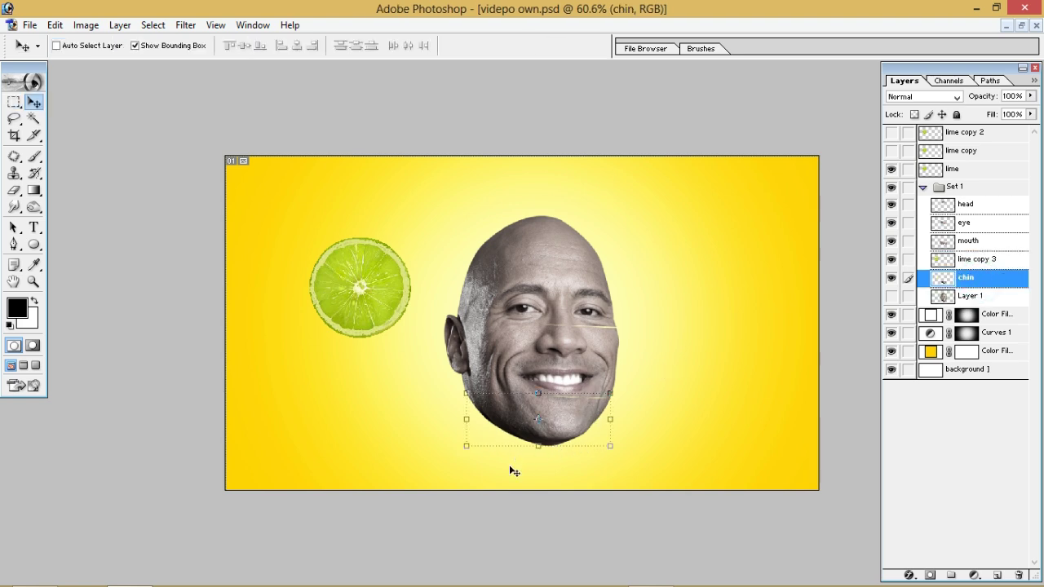
Rotate the chin piece to about -15.4° and move it down below the mouth strip
drag(622, 447, 627, 467)
drag(554, 421, 553, 446)
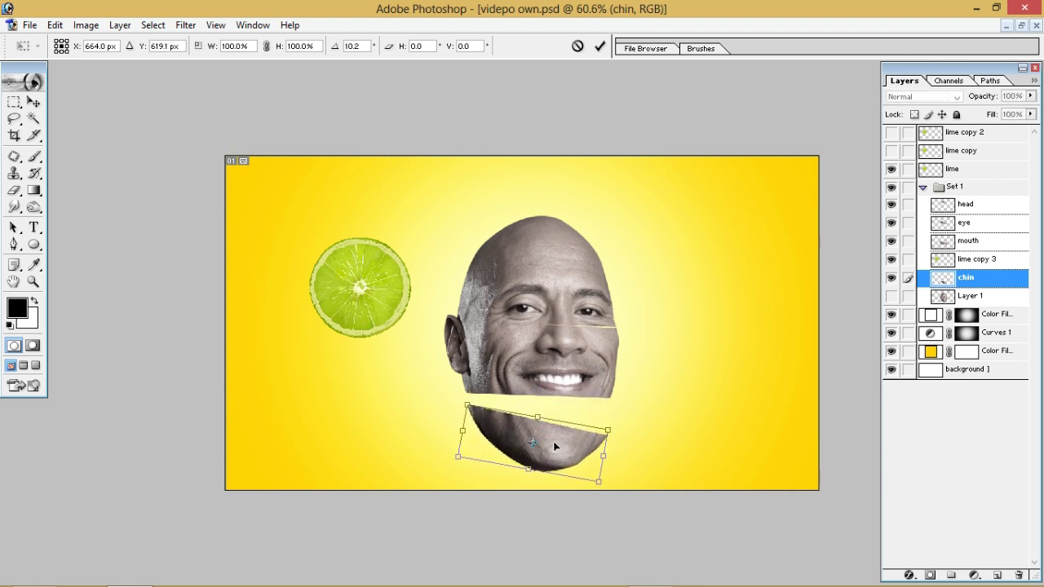
drag(554, 445, 556, 448)
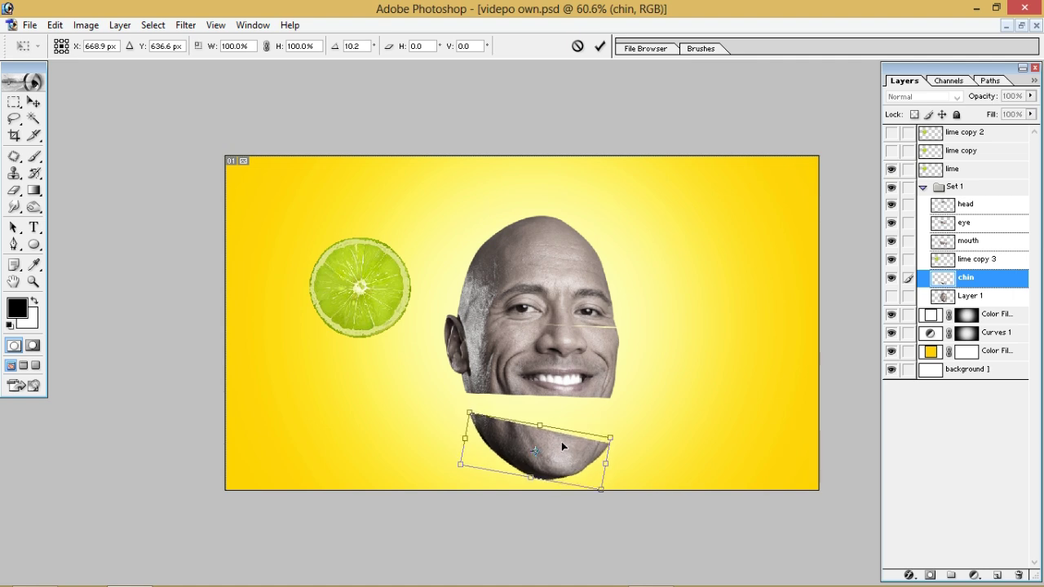
key(Up)
key(Up)
key(Up)
key(Up)
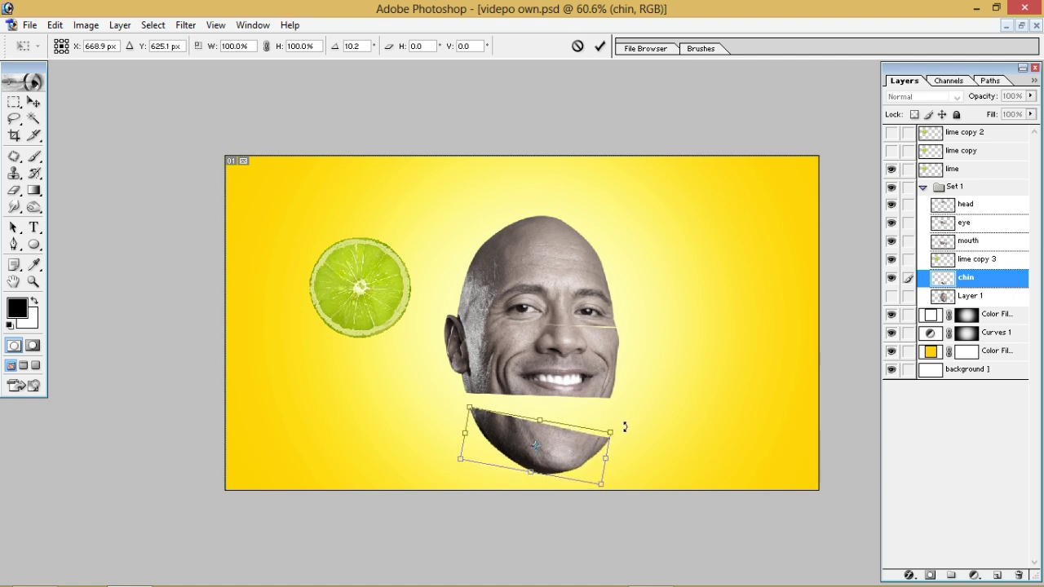
drag(625, 426, 623, 379)
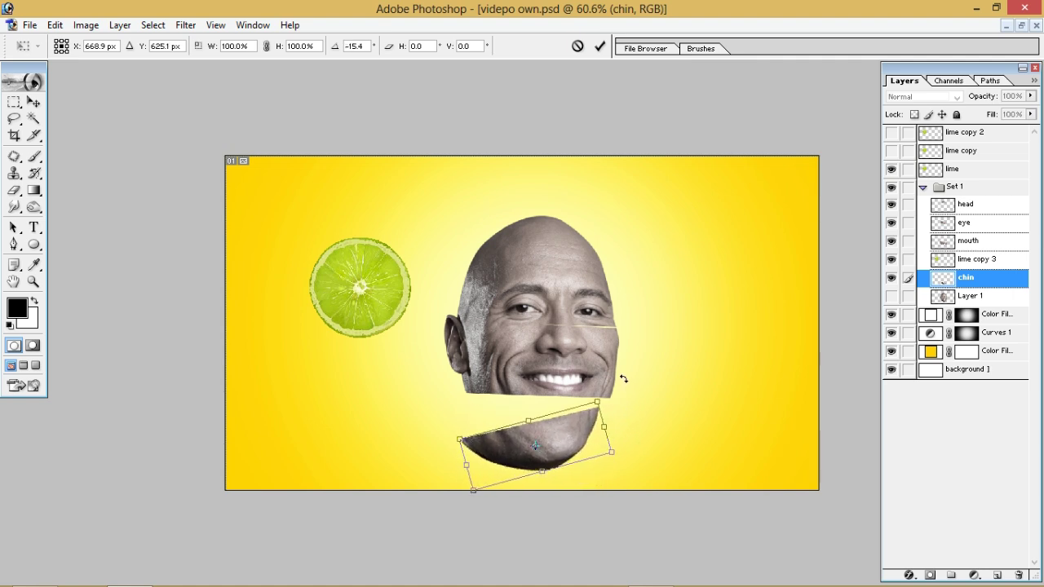
drag(569, 431, 577, 446)
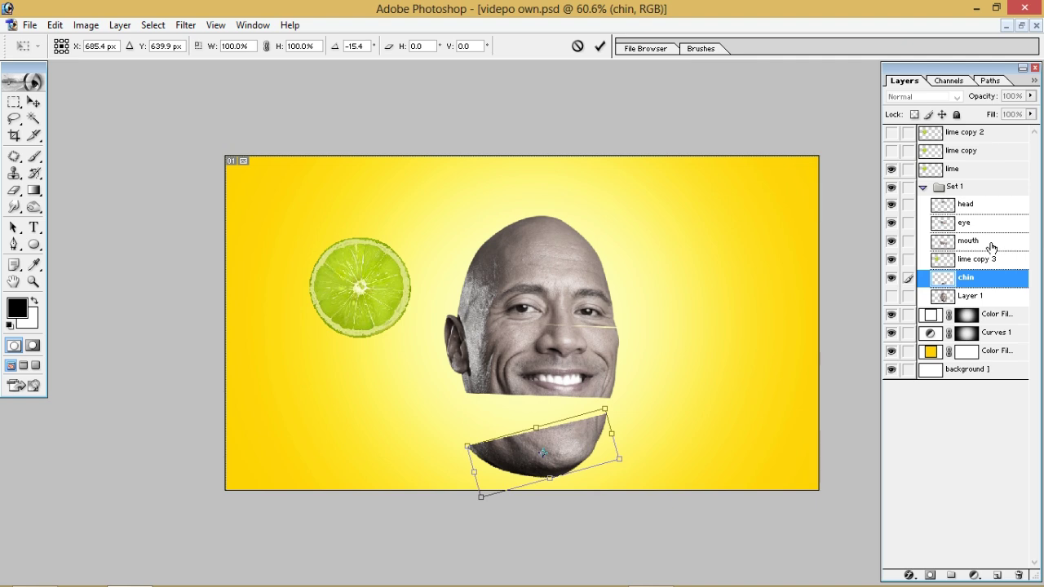
key(Return)
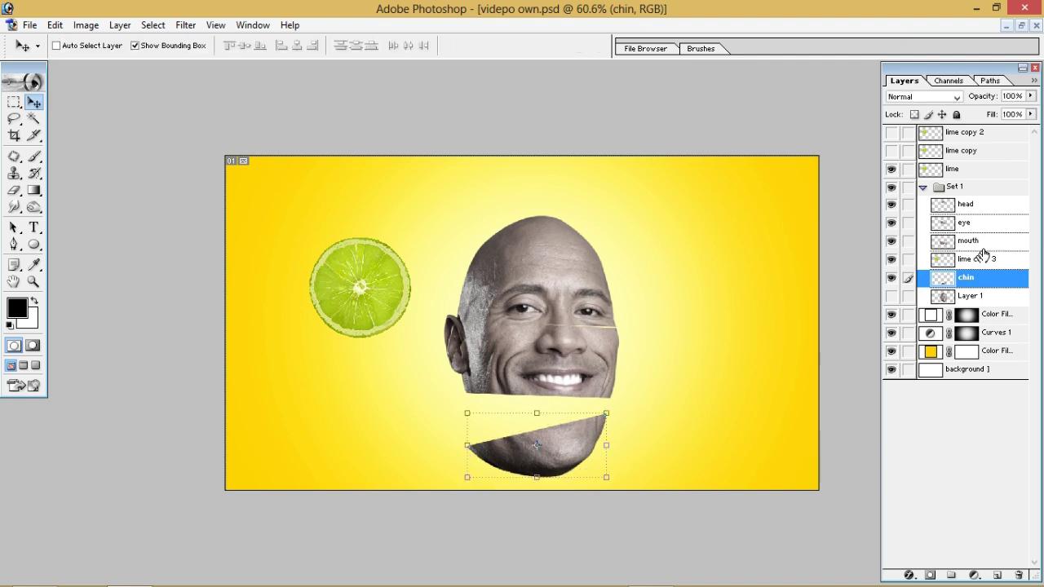
Nudge the mouth strip down, lift the head piece up and raise the eye strip
click(989, 244)
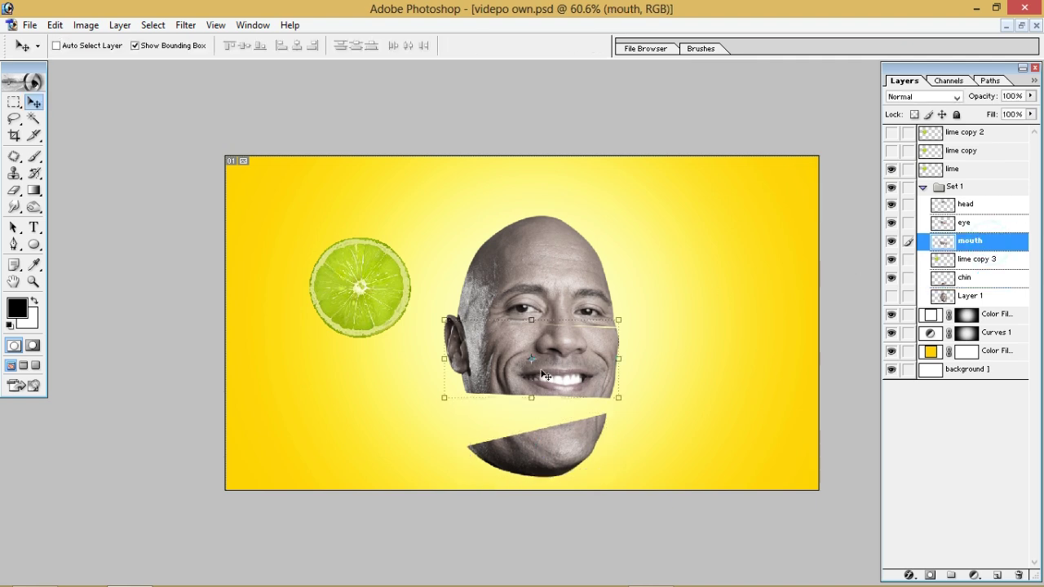
drag(544, 369, 545, 370)
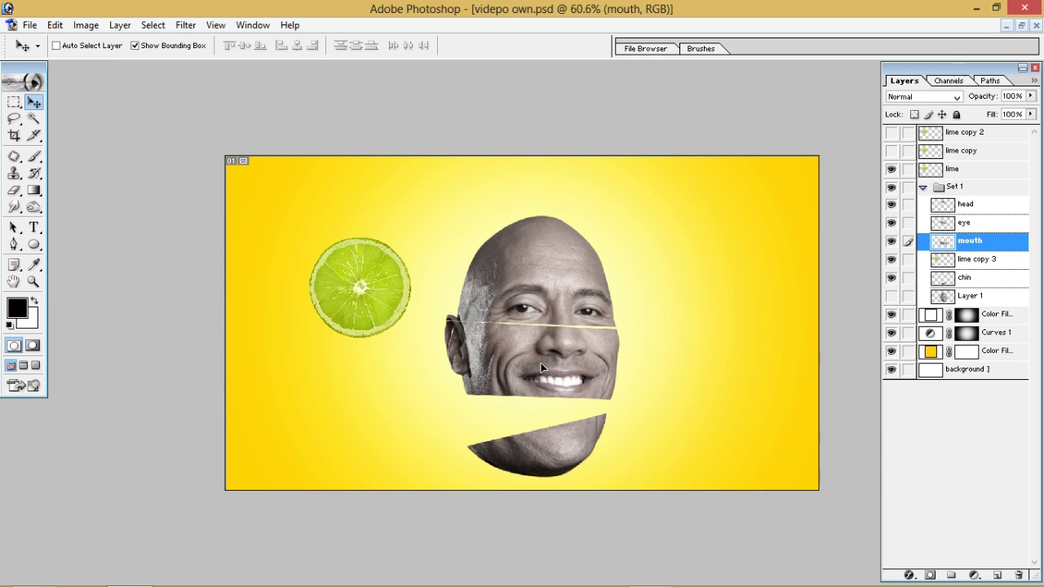
click(953, 205)
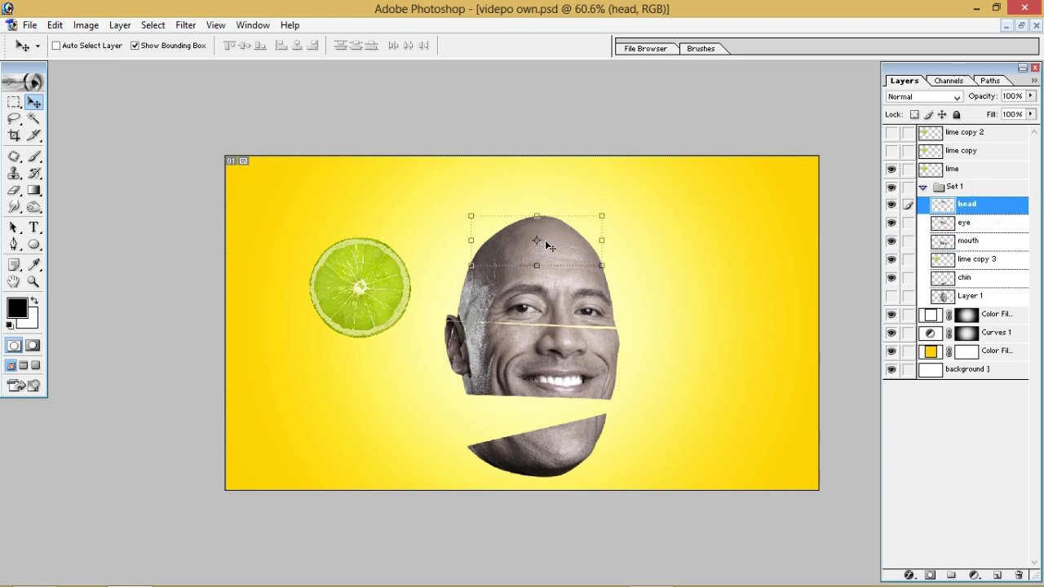
drag(560, 244, 556, 210)
click(970, 222)
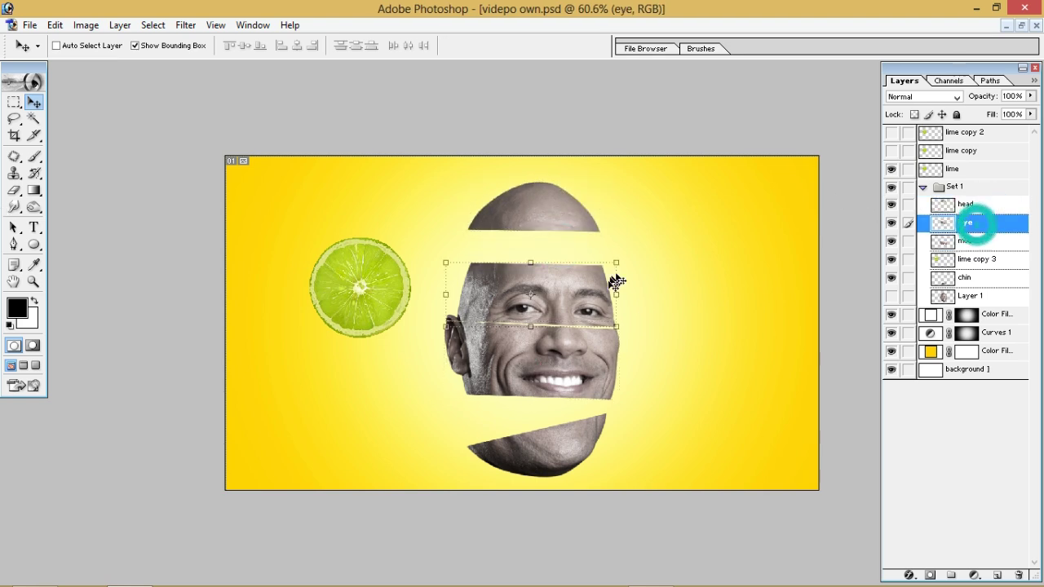
drag(615, 280, 614, 262)
Lower the mouth strip, tilt it about 2.6°, and fine-tune its position
click(978, 243)
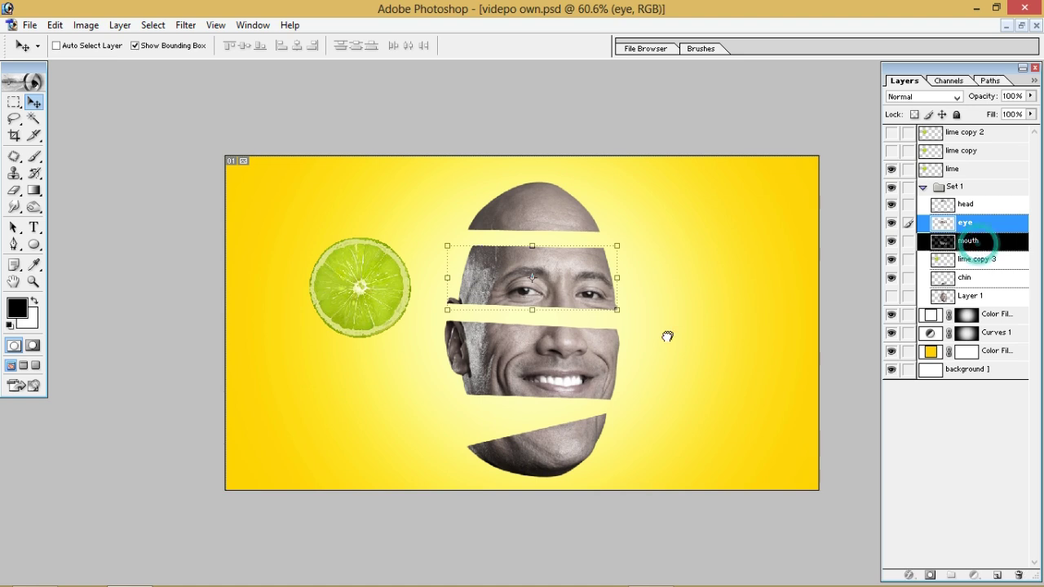
drag(588, 346, 586, 354)
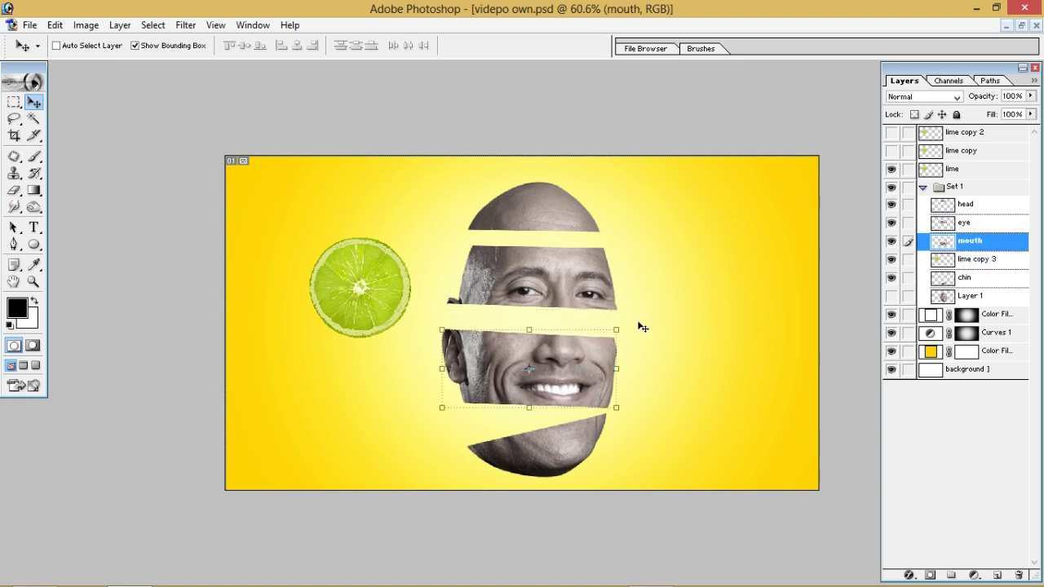
drag(624, 327, 582, 351)
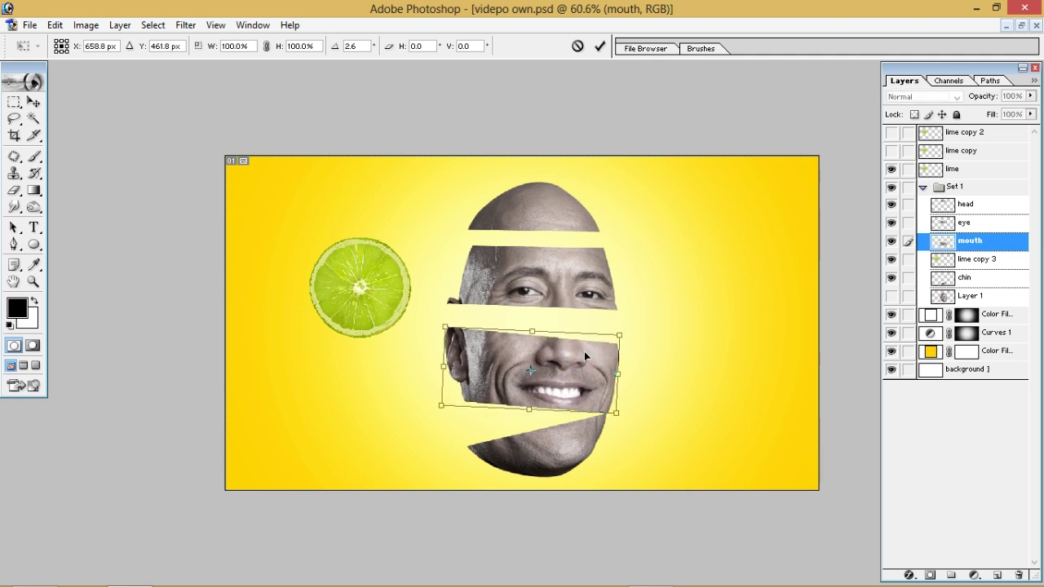
key(Return)
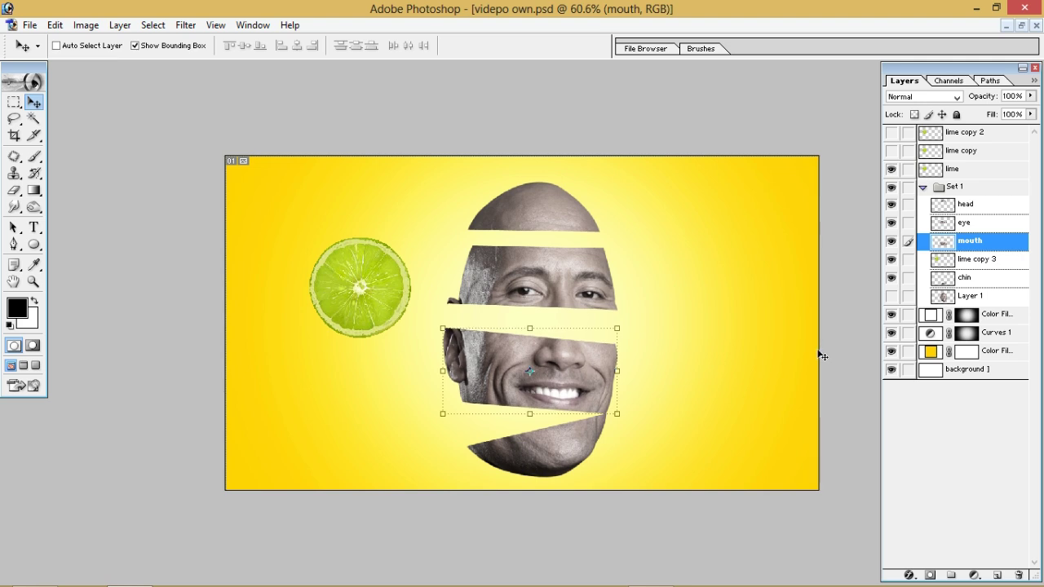
key(Left)
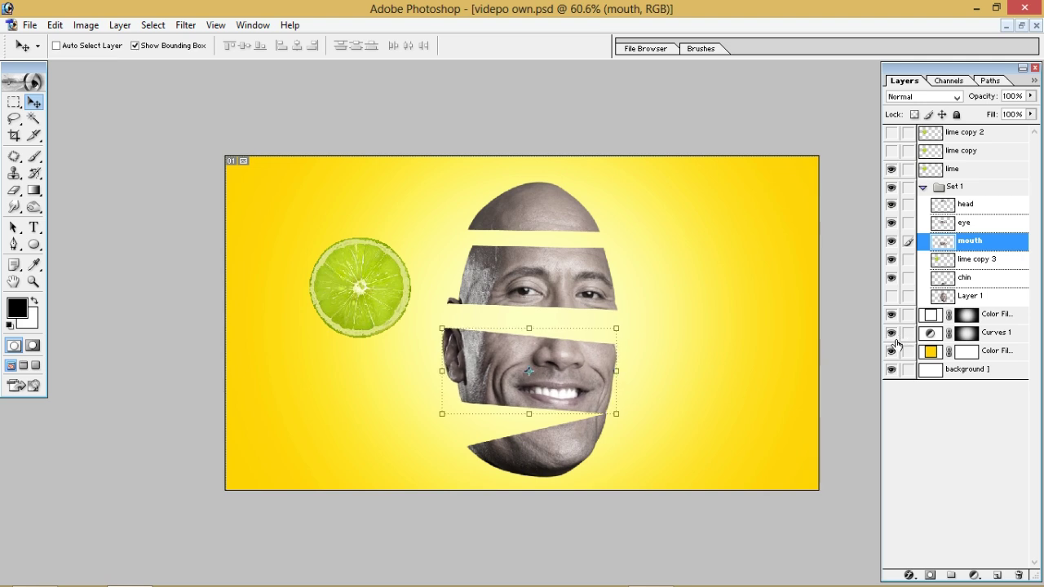
key(Right)
key(Right)
key(Right)
Tilt the eye strip to about 13° and lower it so it slants above the mouth strip
click(994, 223)
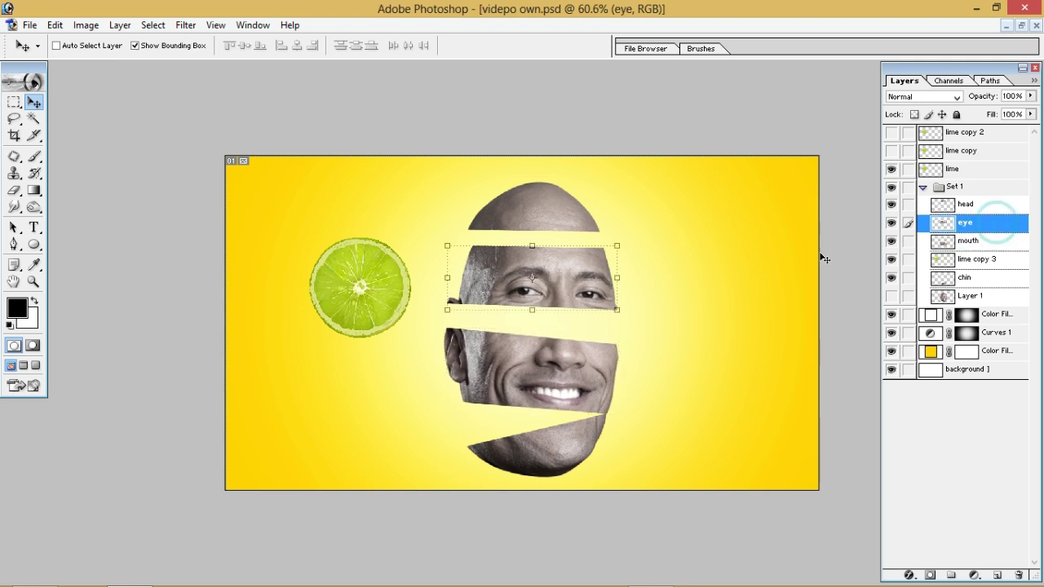
drag(568, 279, 566, 302)
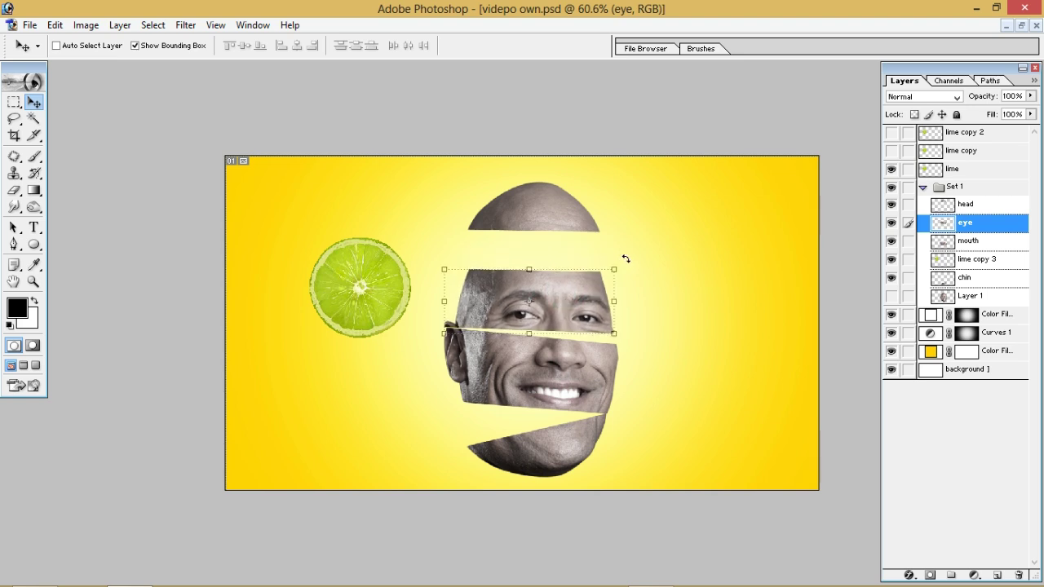
drag(626, 258, 626, 242)
mouse_move(557, 304)
mouse_down()
mouse_move(562, 289)
mouse_move(571, 296)
mouse_up()
drag(633, 245, 621, 282)
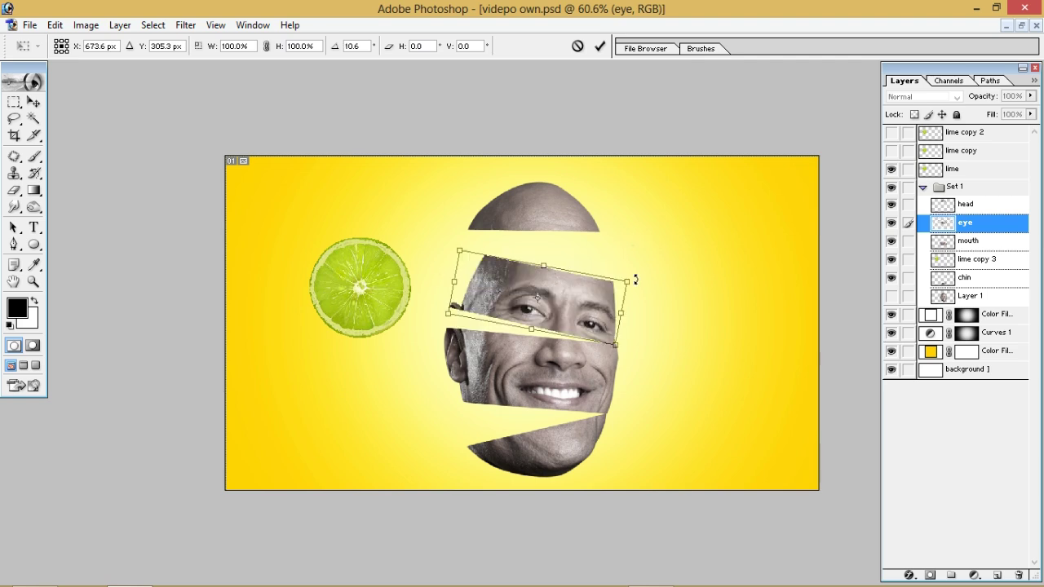
drag(576, 310, 583, 302)
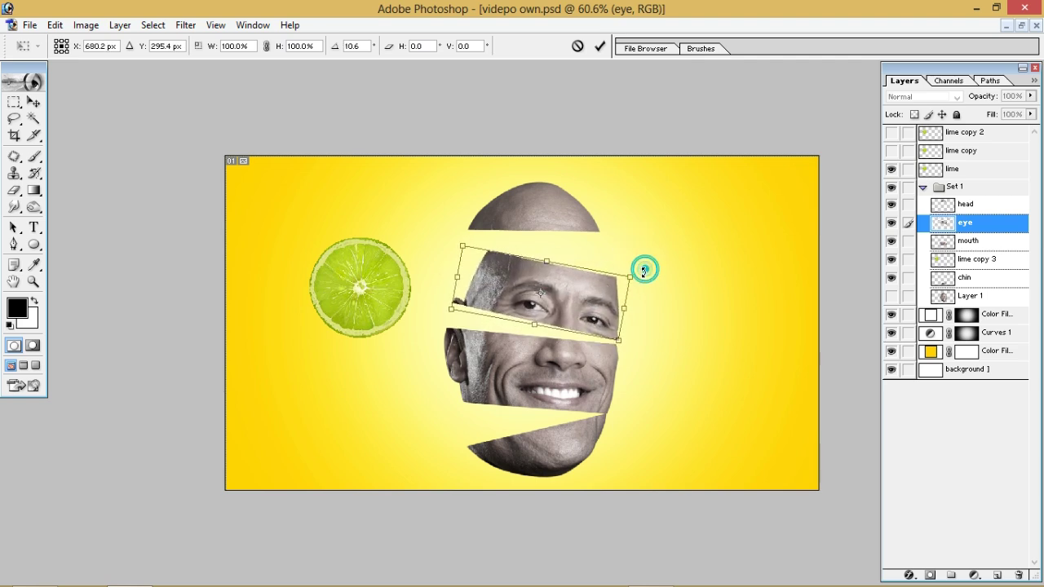
drag(644, 269, 643, 276)
key(Up)
key(Up)
key(Up)
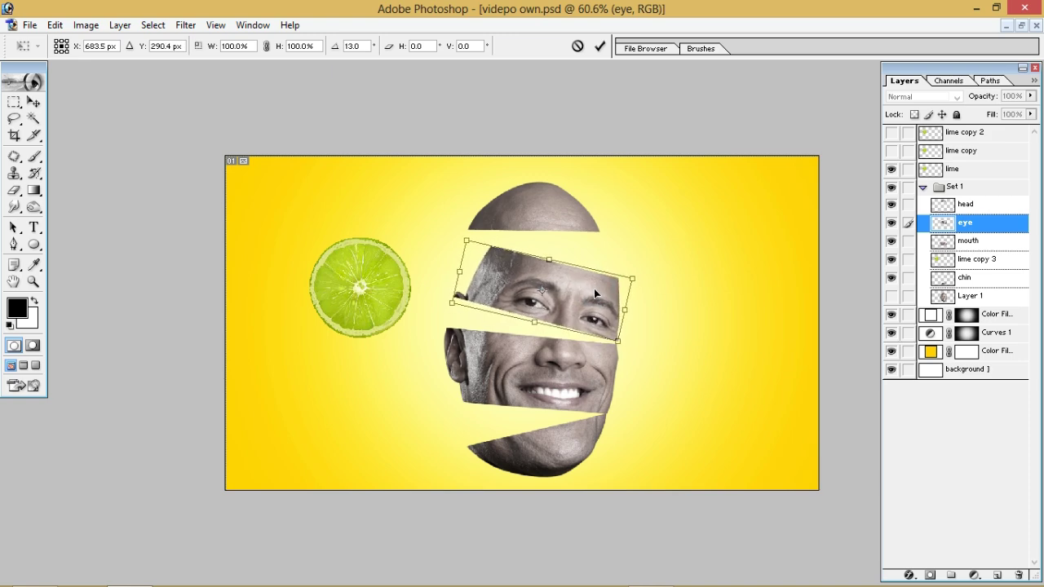
key(Up)
key(Up)
key(Return)
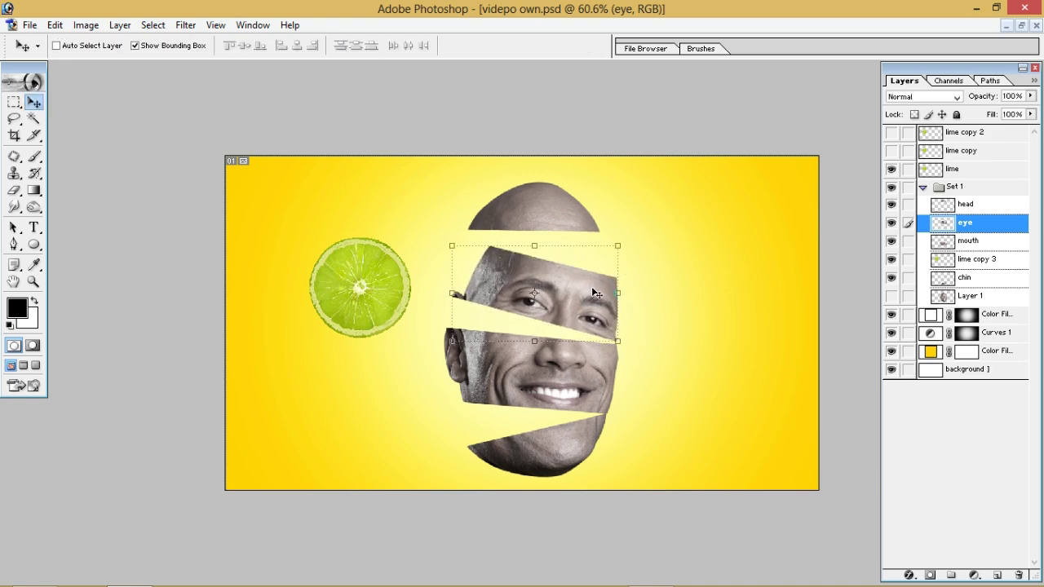
key(ctrl+plus)
key(ctrl+plus)
key(ctrl+plus)
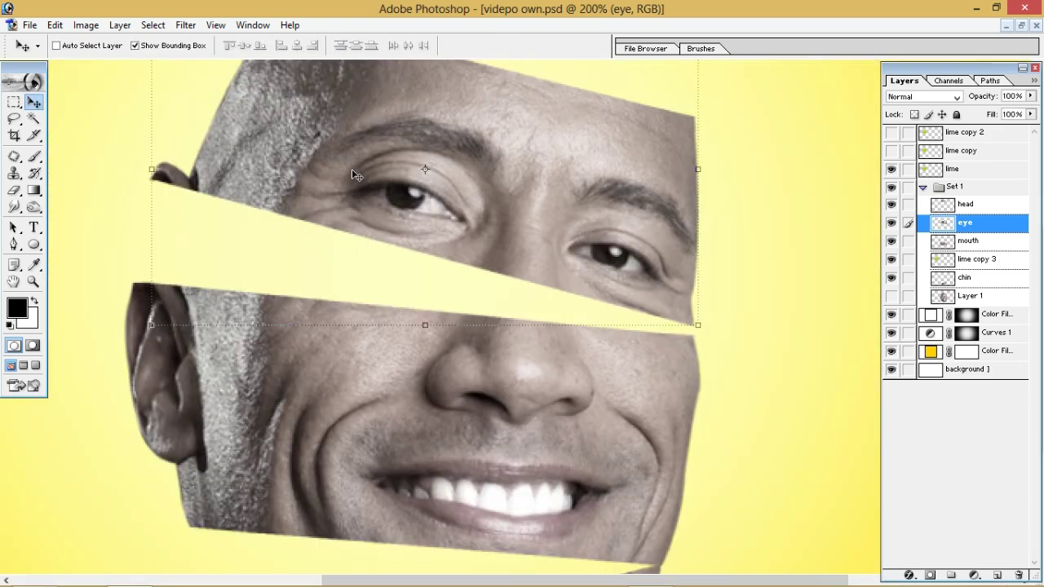
Lower the eye strip slightly and move the top-of-head piece down above it
drag(352, 185, 356, 198)
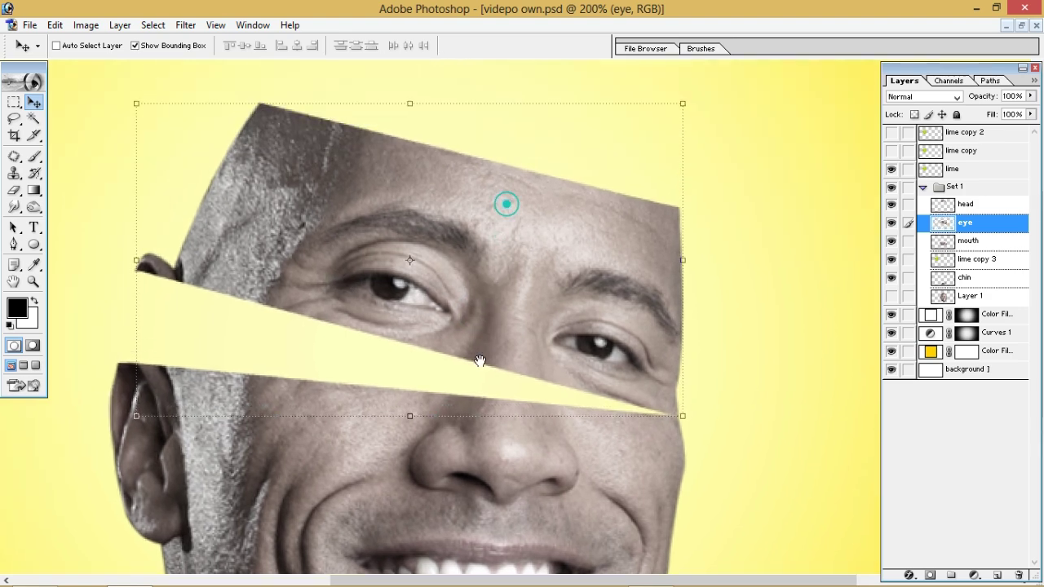
drag(506, 203, 488, 426)
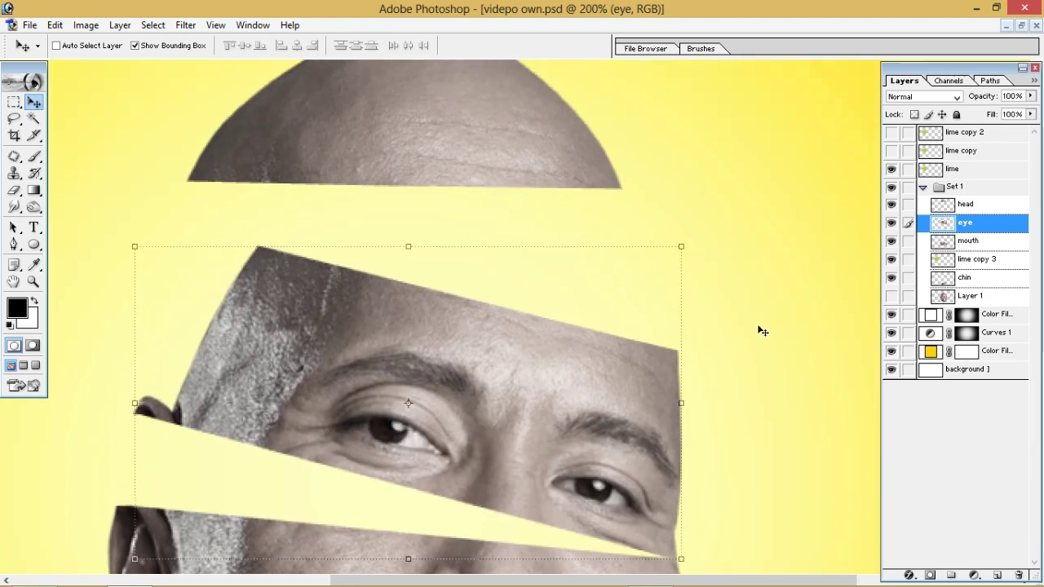
click(996, 209)
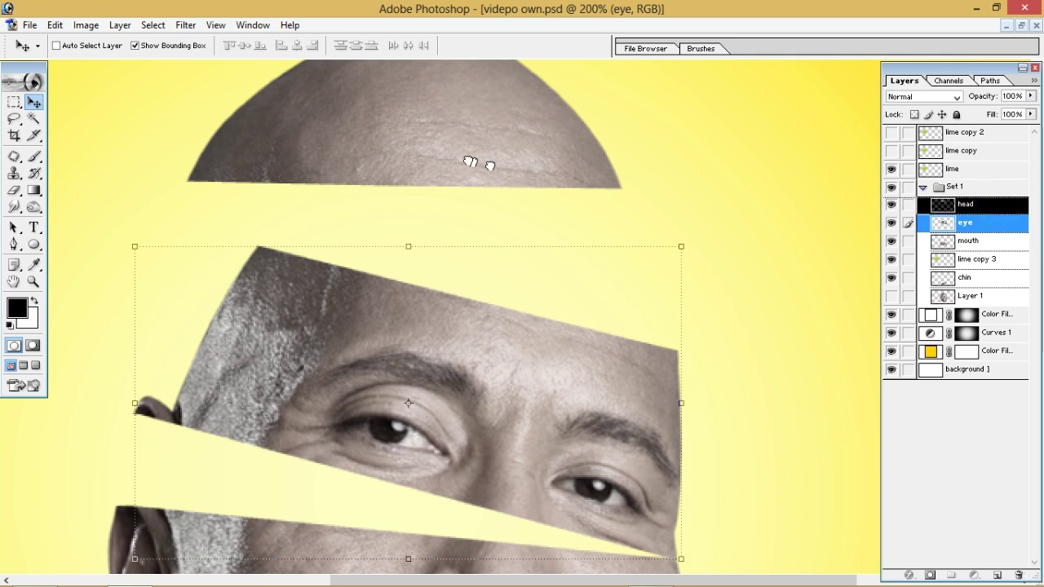
drag(361, 148, 428, 214)
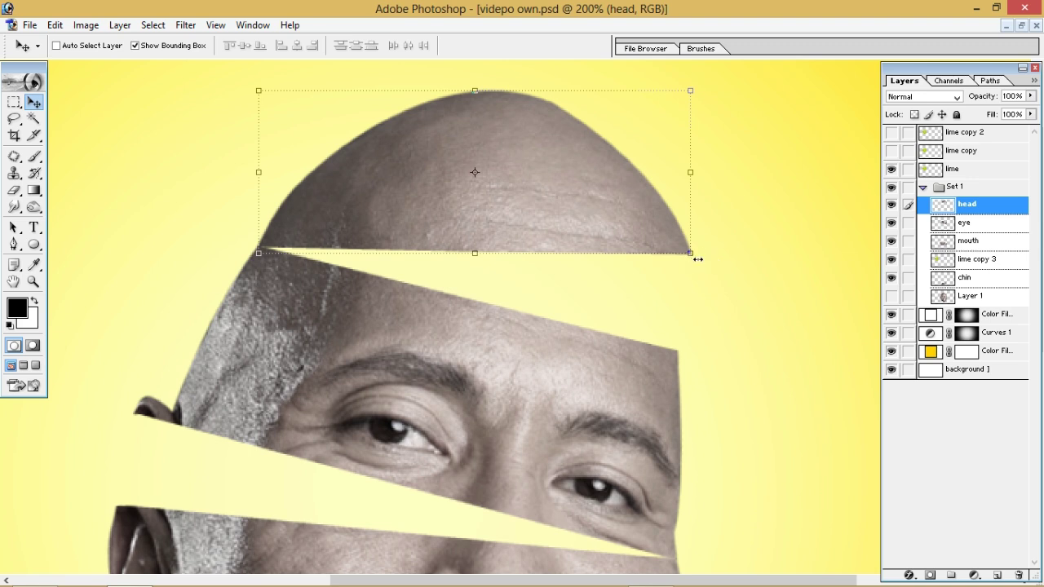
Rotate the head piece clockwise to about −8.1°, nudge it down, and fit the composition on screen
drag(699, 255, 579, 188)
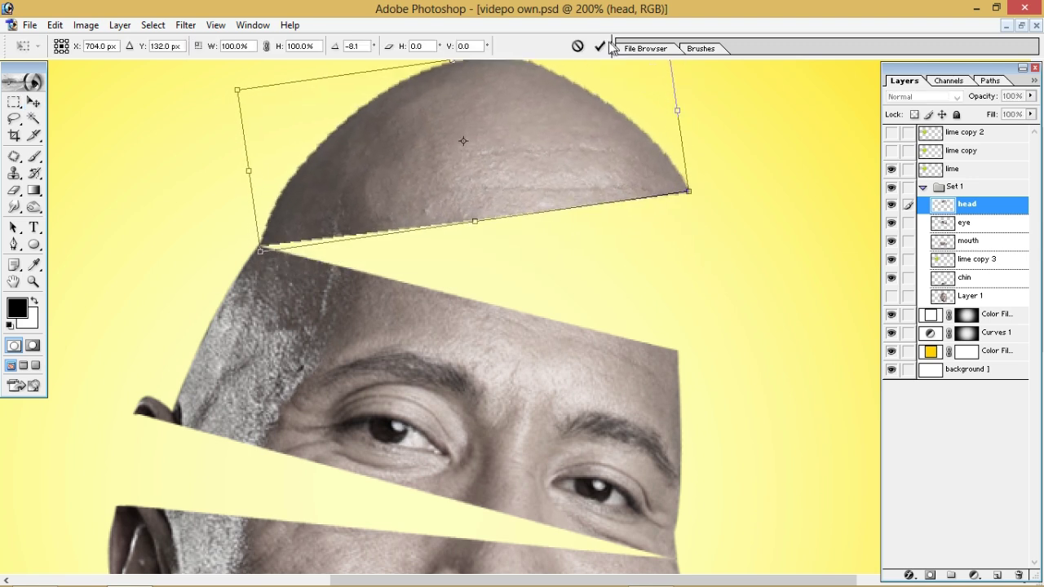
click(611, 47)
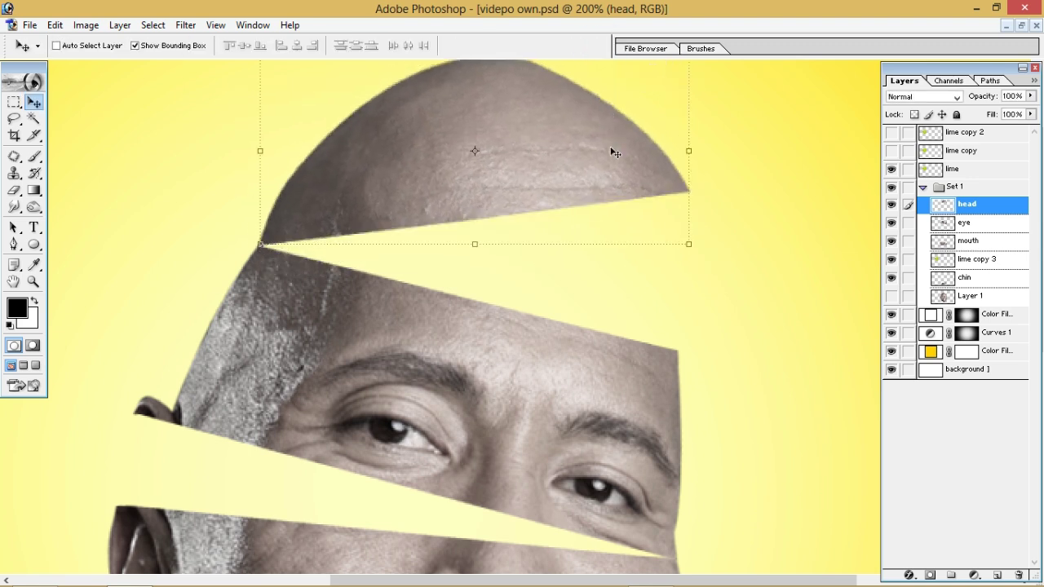
key(Down)
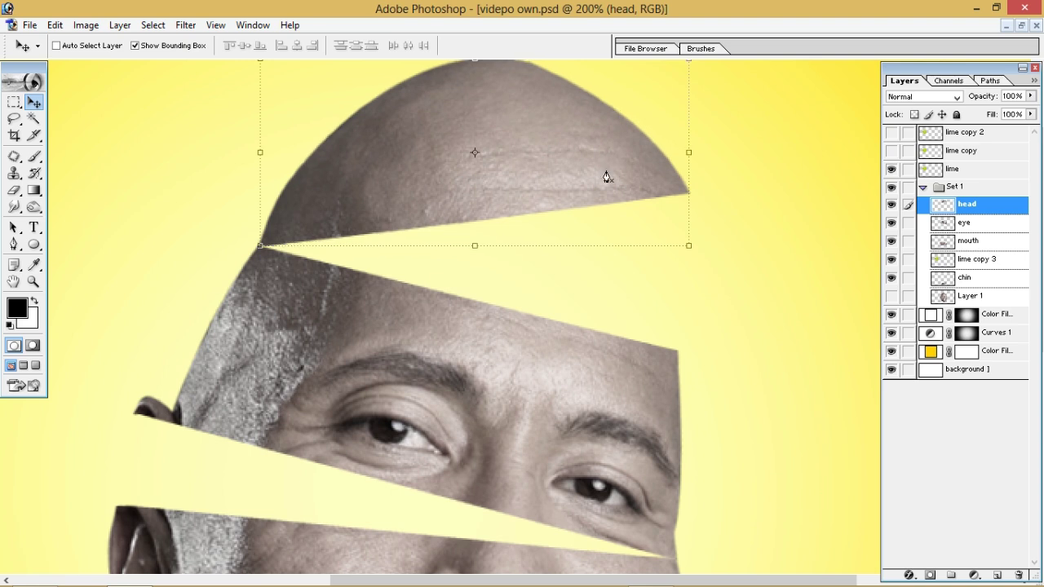
key(p)
key(ctrl+0)
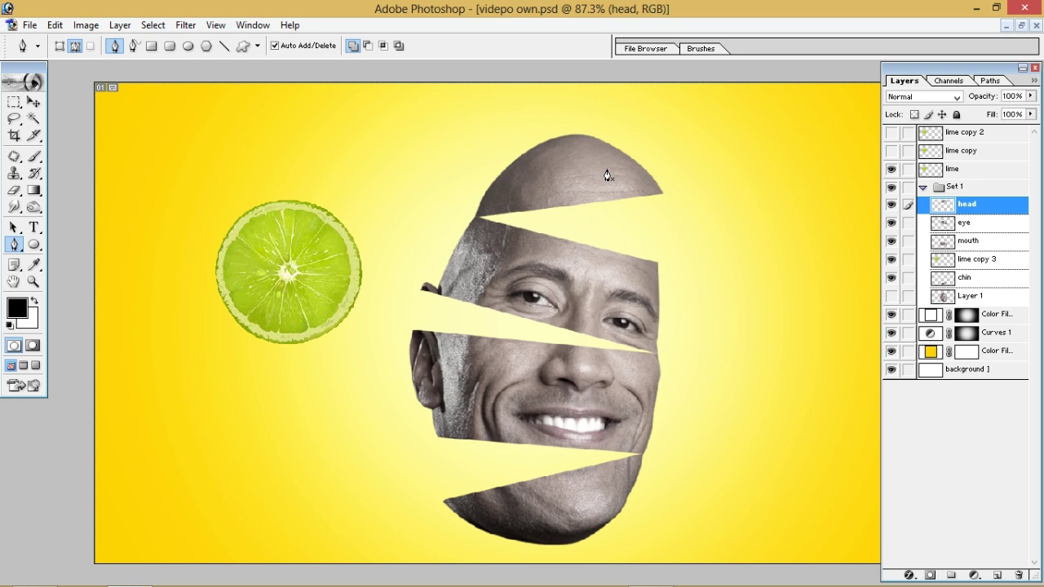
Try tilting the mouth strip about −4.7°, then cancel that rotation
click(965, 223)
key(v)
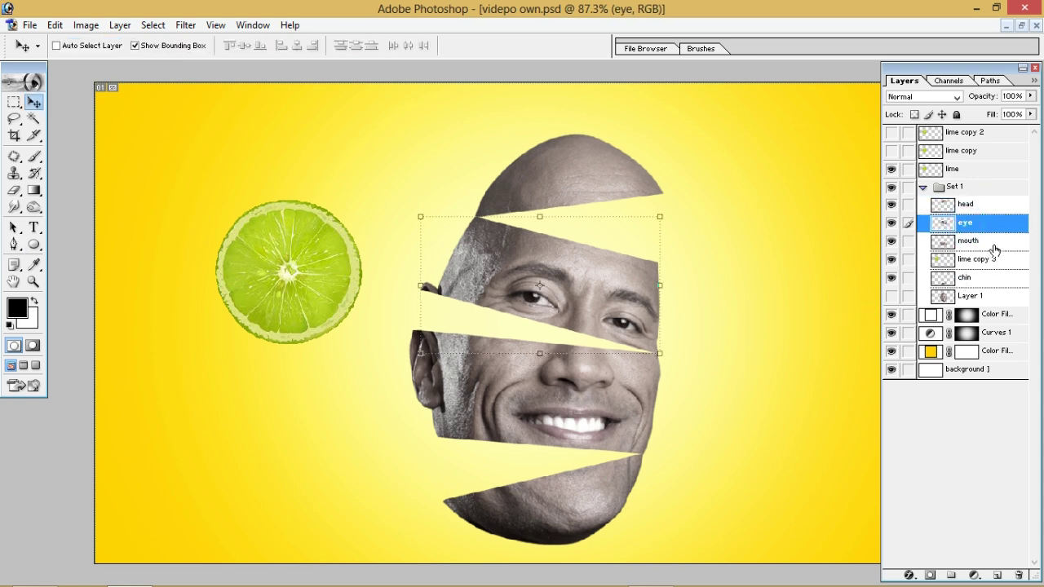
click(990, 249)
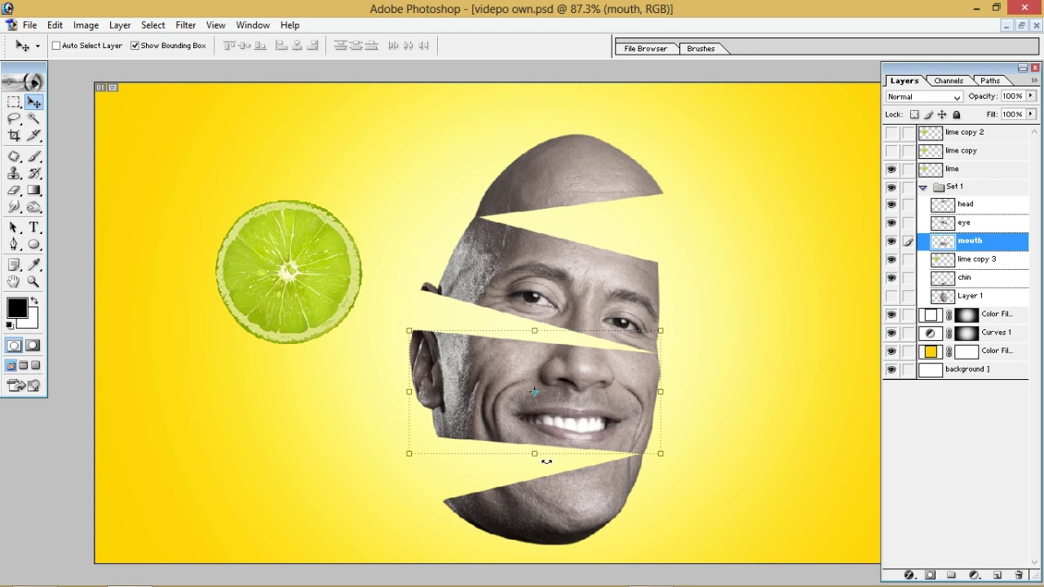
drag(397, 454, 396, 457)
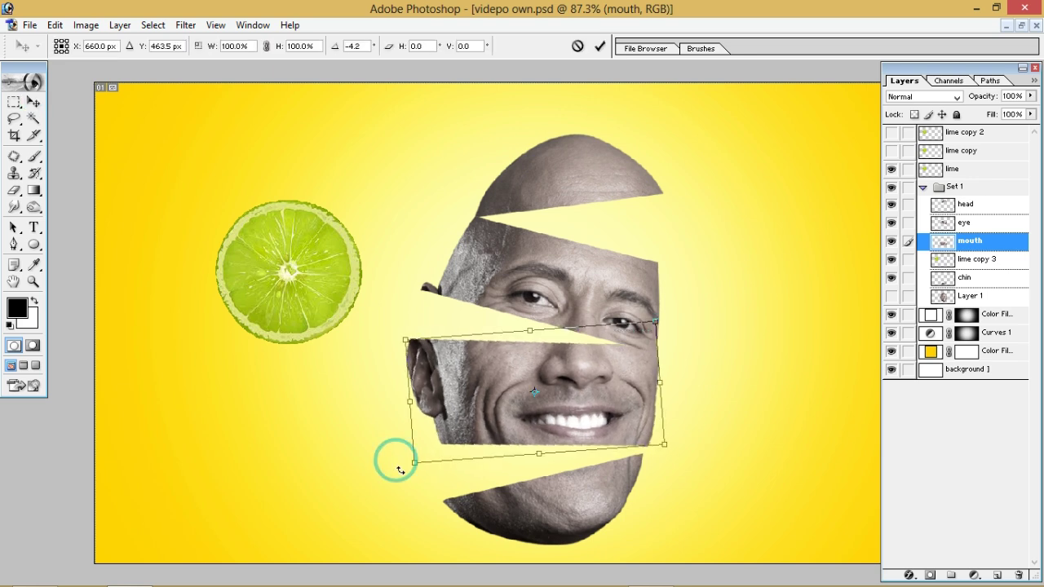
click(481, 395)
drag(481, 395, 473, 396)
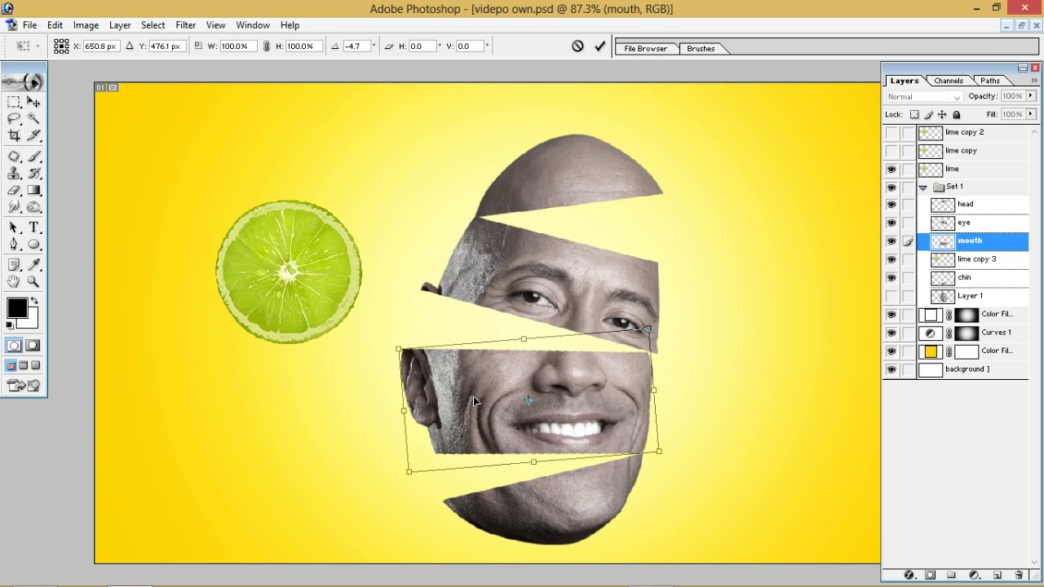
key(Escape)
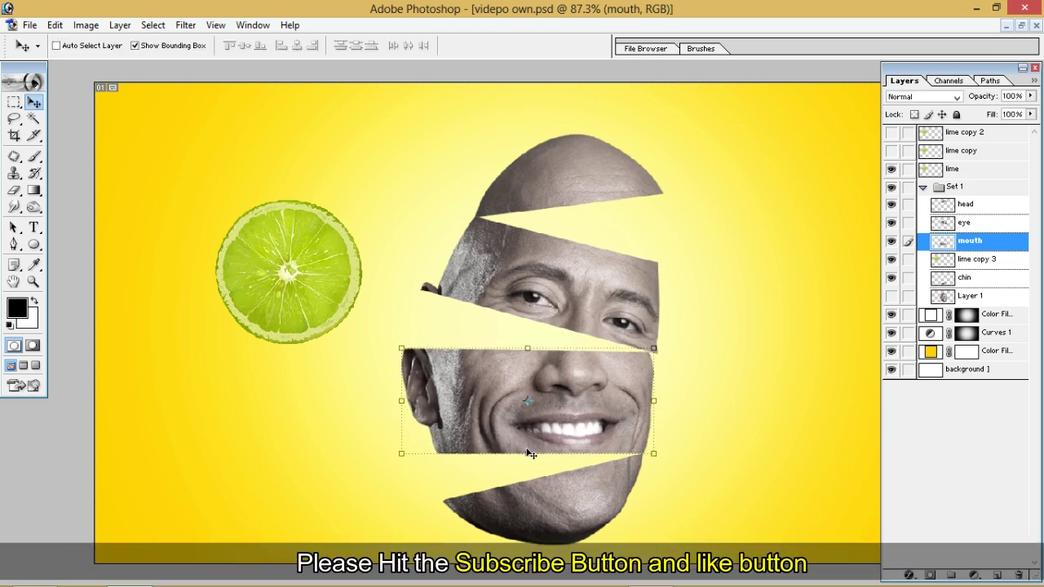
key(p)
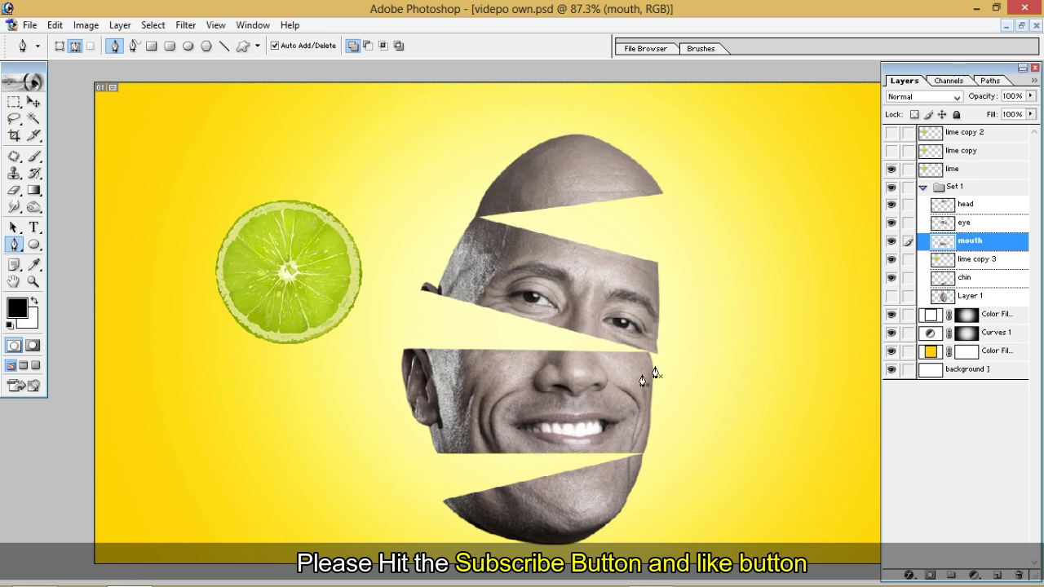
Shift the eye strip a few pixels left
key(alt+])
key(v)
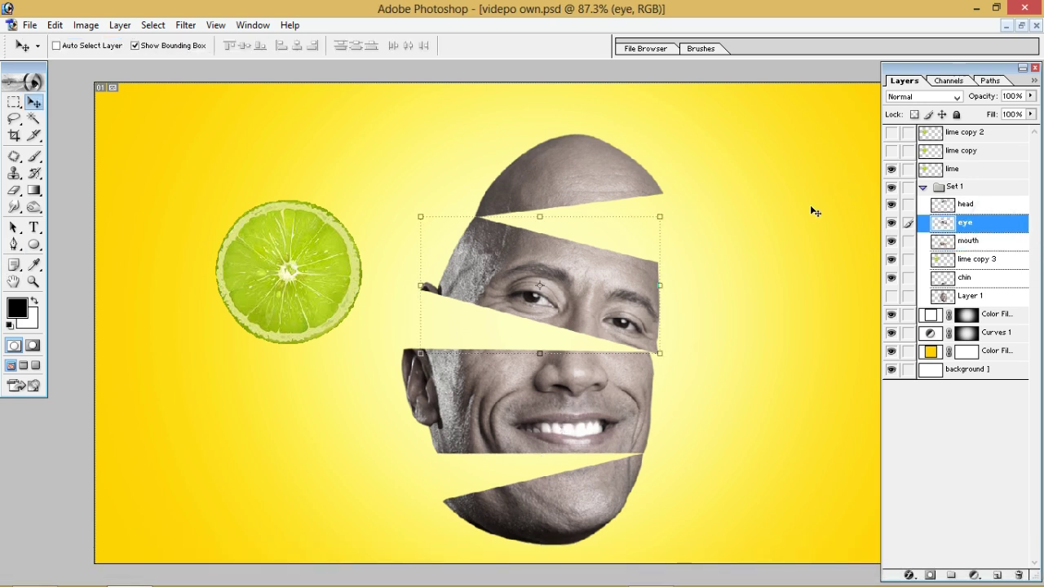
drag(640, 278, 632, 277)
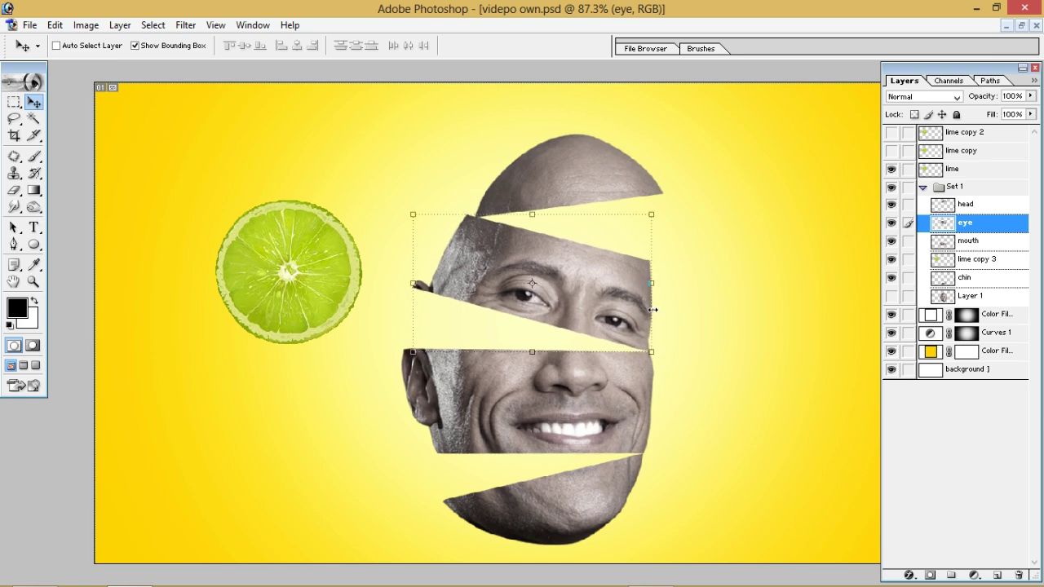
key(p)
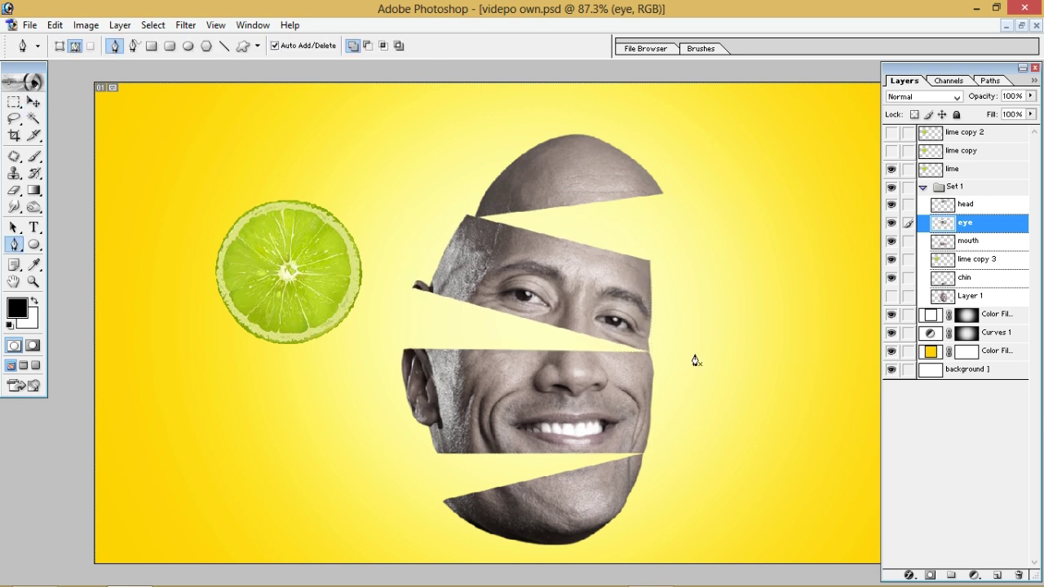
Move the head slice slightly left and down into place
click(950, 203)
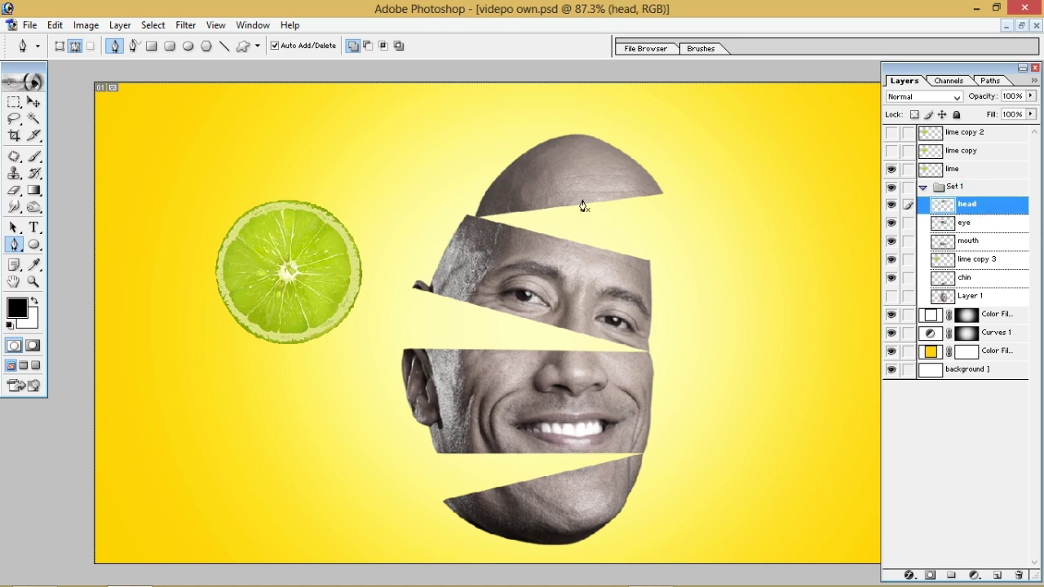
key(v)
drag(628, 175, 617, 173)
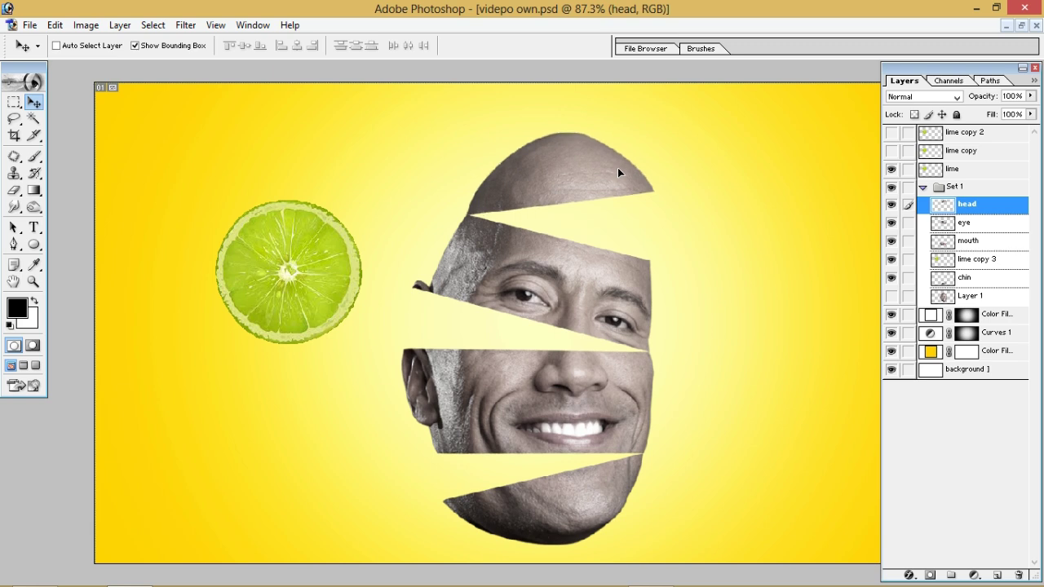
drag(617, 174, 617, 167)
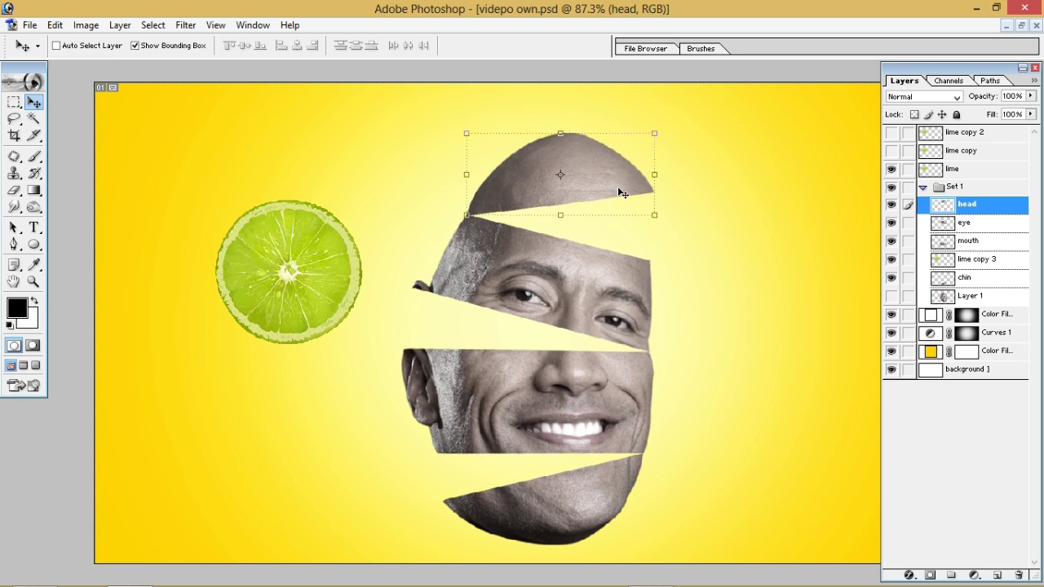
key(p)
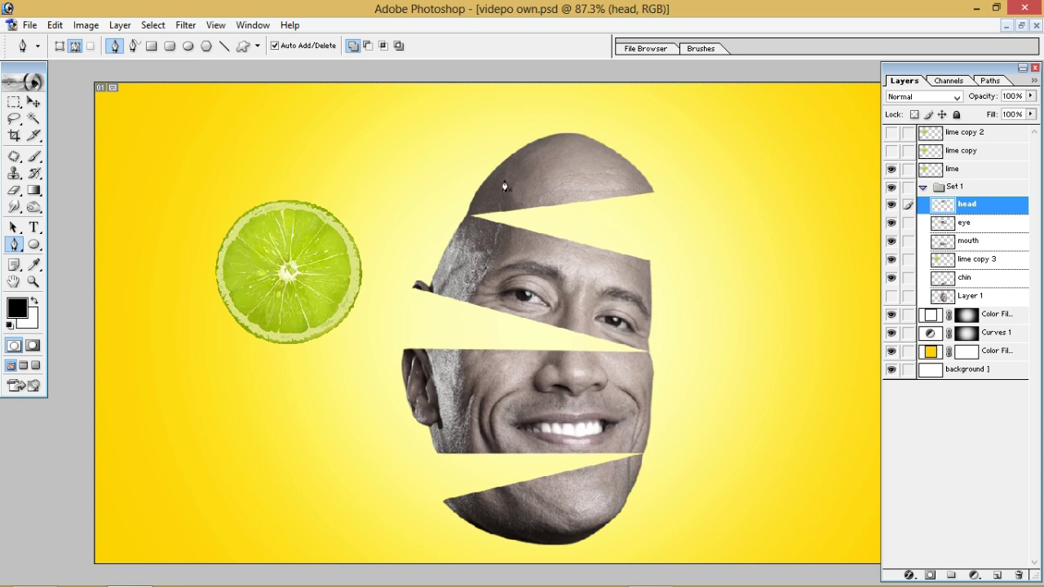
key(v)
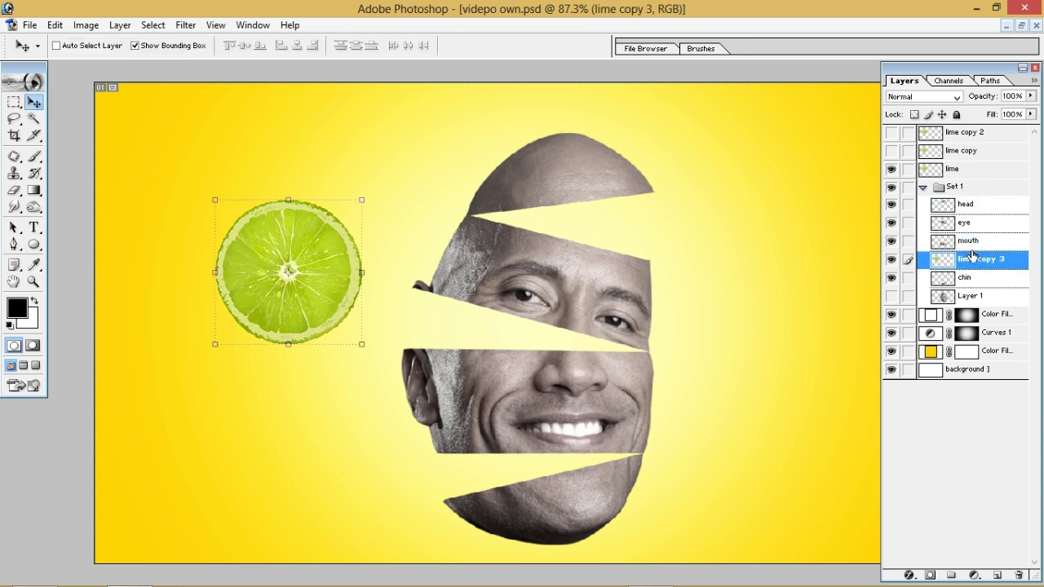
Duplicate lime copy 3 twice, placing lime copy 4 above the mouth layer
key(ctrl+j)
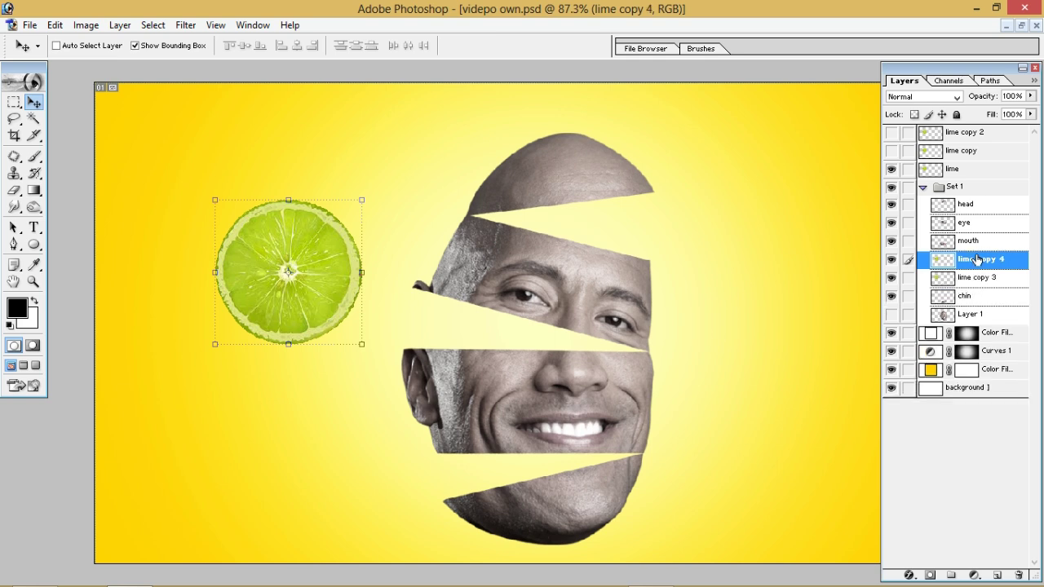
drag(977, 260, 984, 204)
key(ctrl+j)
key(ctrl+j)
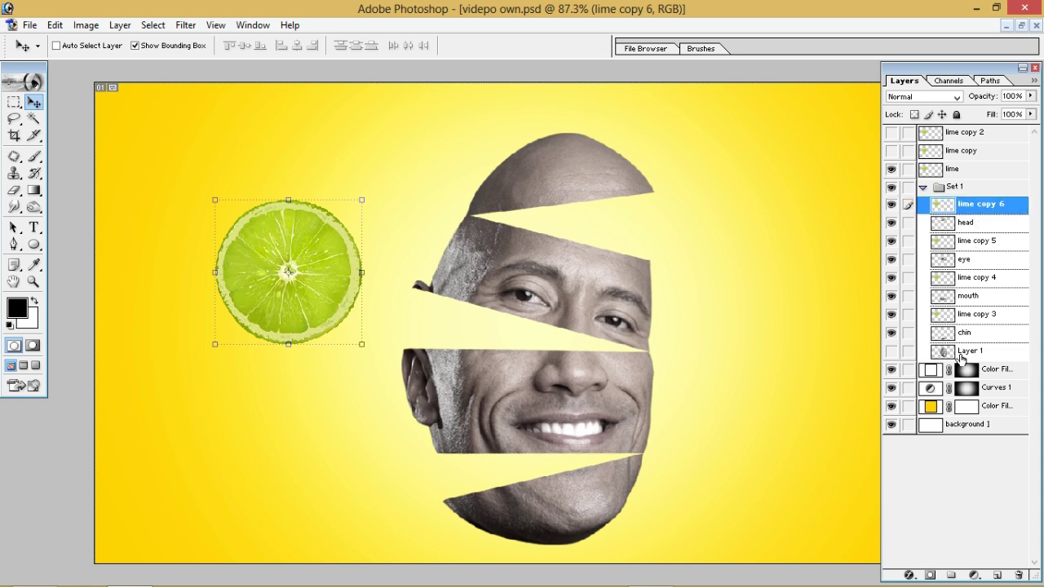
Move lime copy 3 onto the chin, squash it flat and tilt it about −13.4°
click(969, 320)
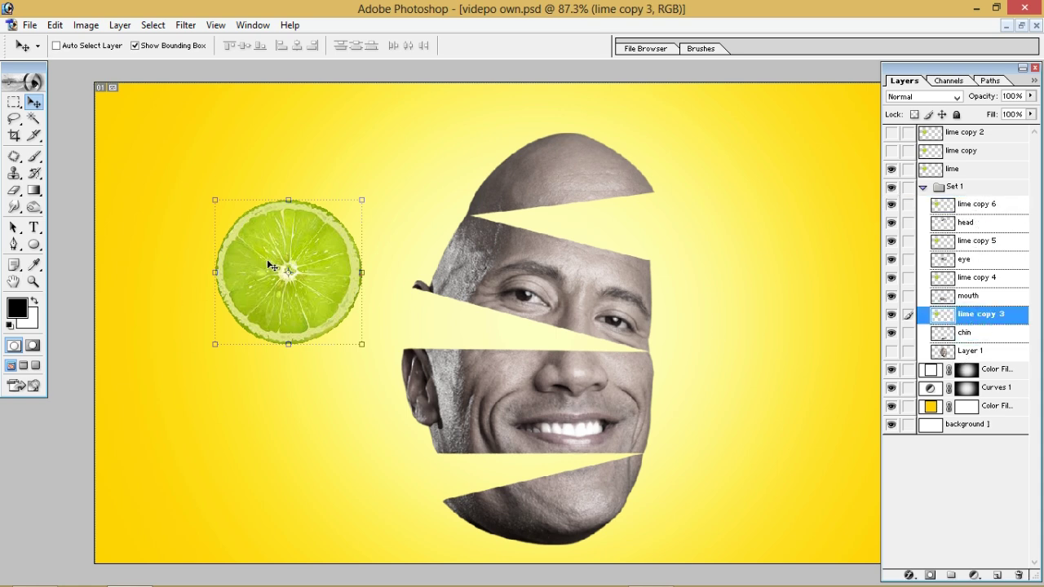
drag(271, 265, 511, 485)
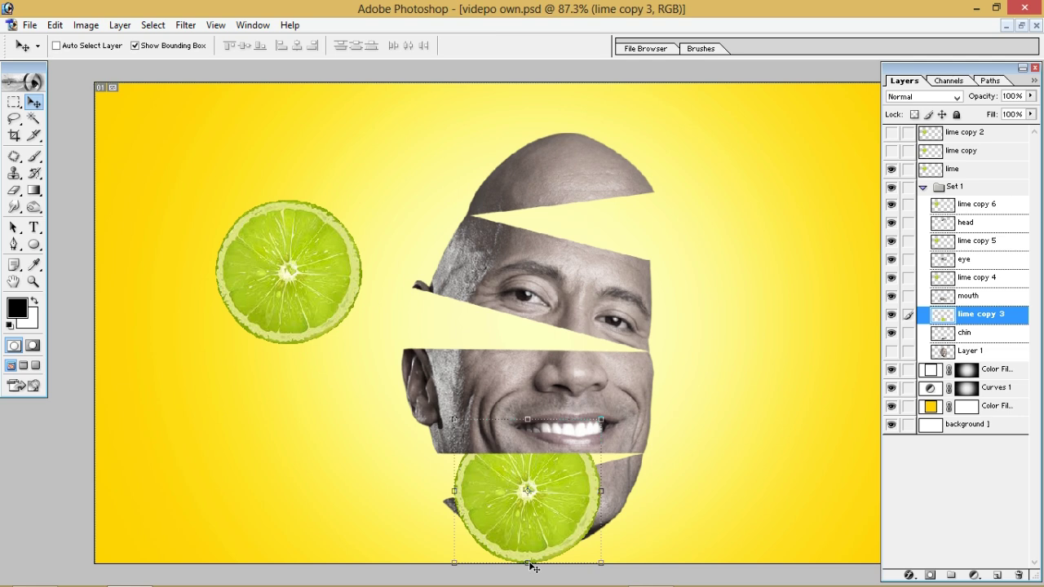
mouse_move(527, 564)
mouse_down()
mouse_move(527, 457)
mouse_move(568, 489)
mouse_up()
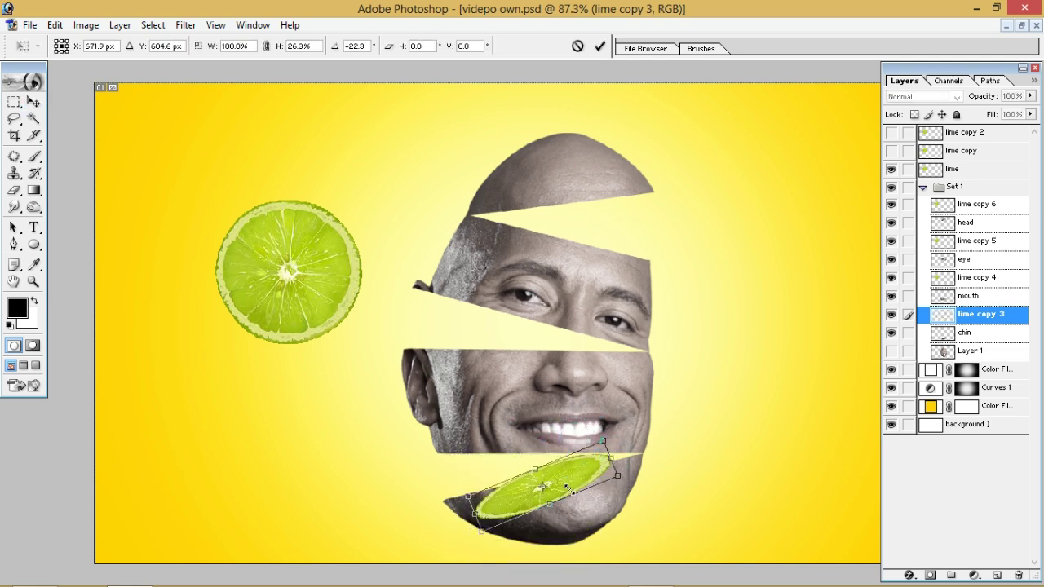
mouse_move(633, 473)
mouse_down()
mouse_move(626, 483)
mouse_move(630, 438)
mouse_move(535, 464)
mouse_up()
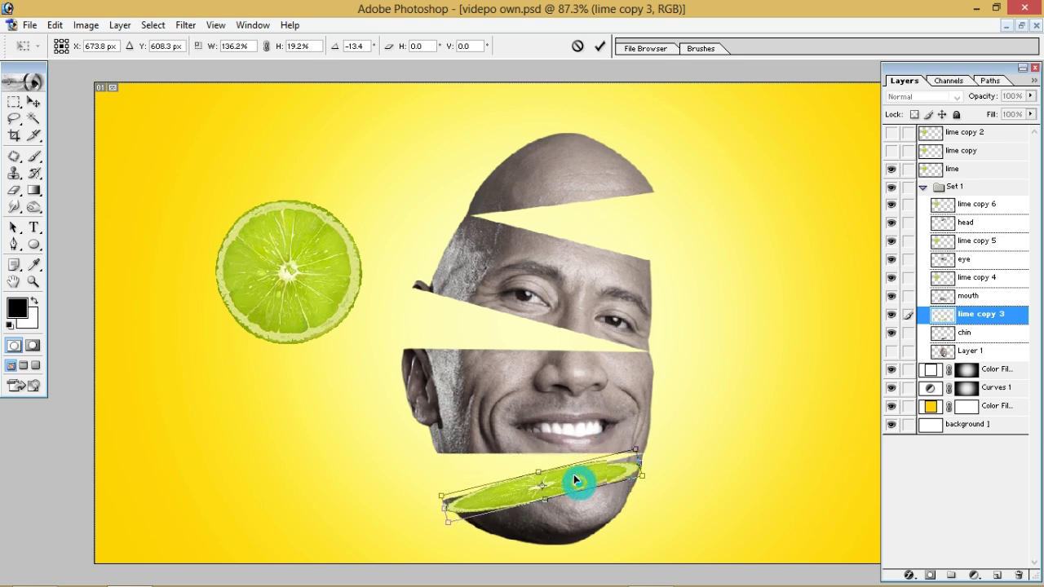
drag(635, 453, 641, 447)
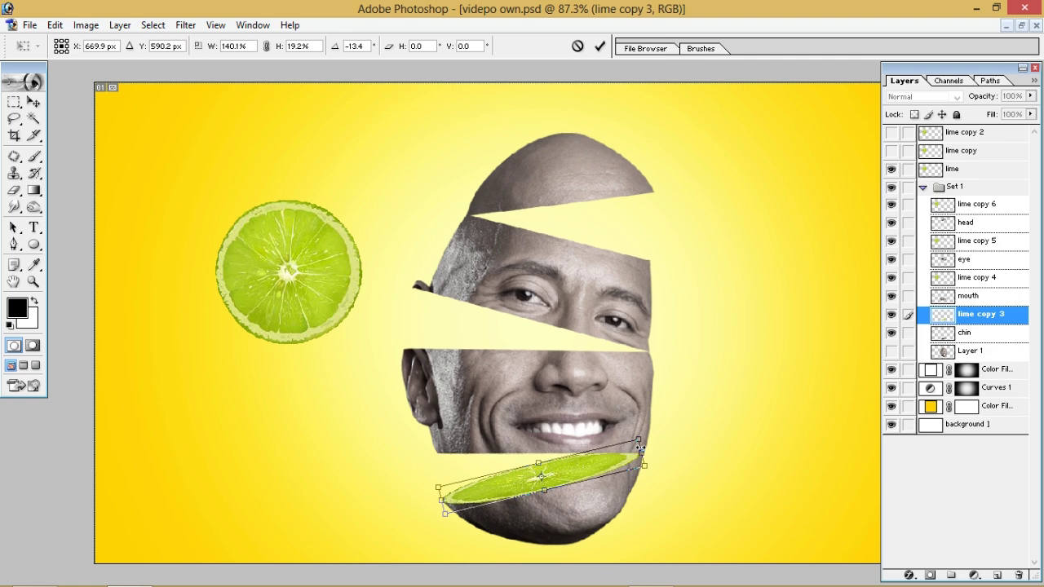
Widen and nudge the lime slice into the mouth–chin gap and commit the transform
key(ctrl+plus)
key(ctrl+plus)
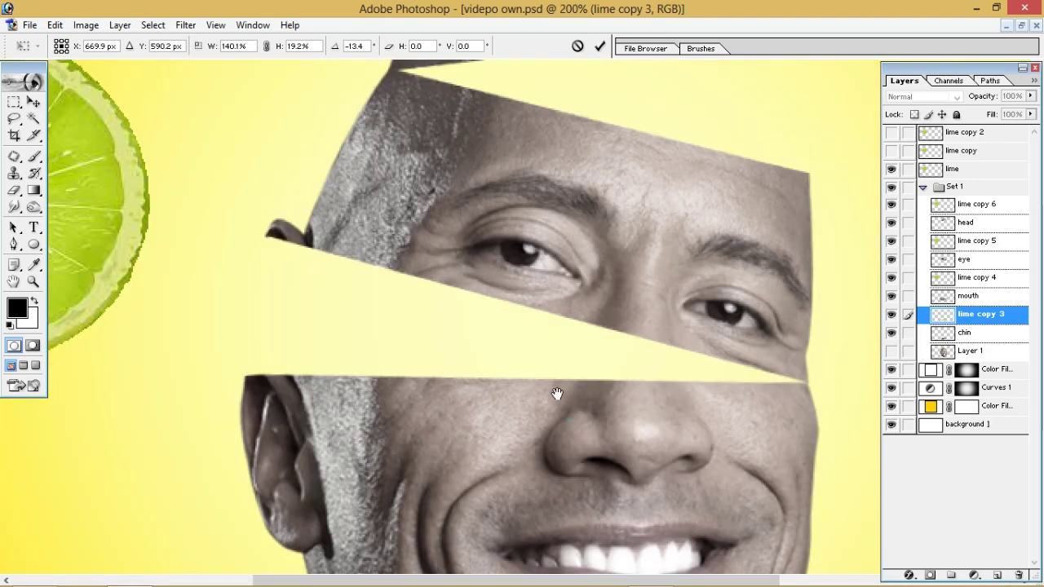
scroll(571, 407, down, 5)
drag(667, 369, 668, 369)
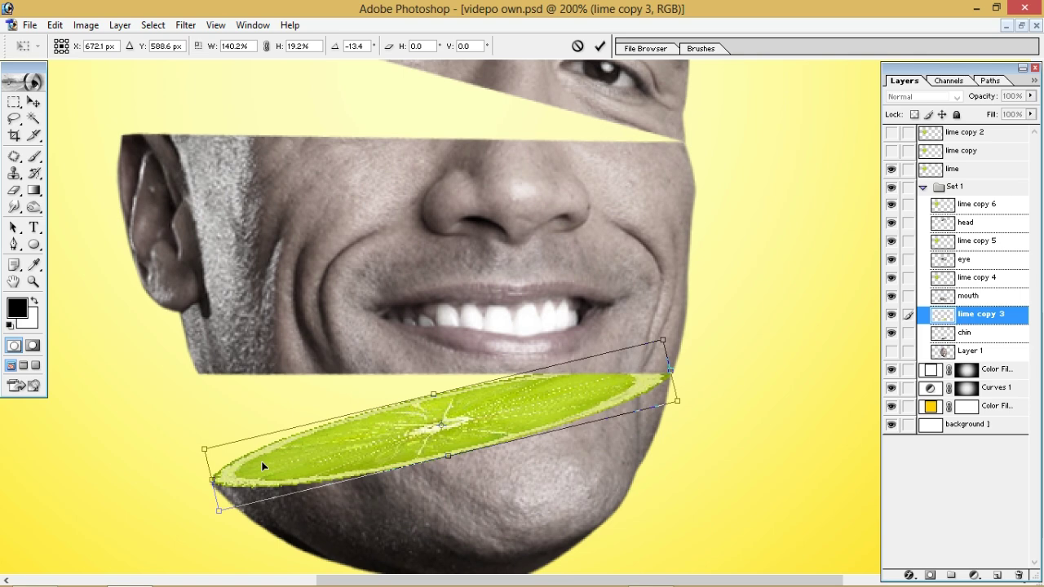
key(Right)
key(Up)
key(Return)
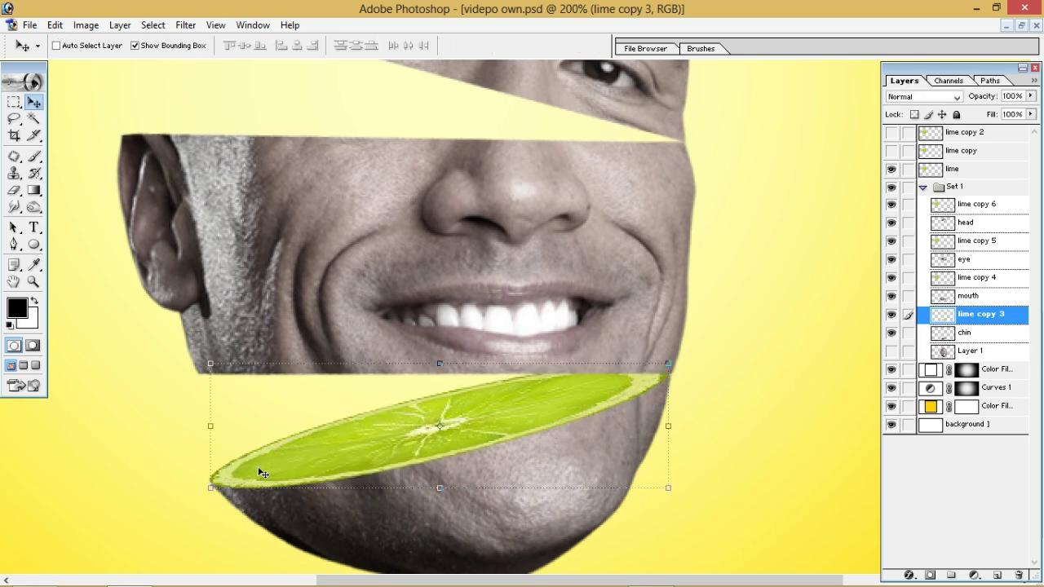
key(p)
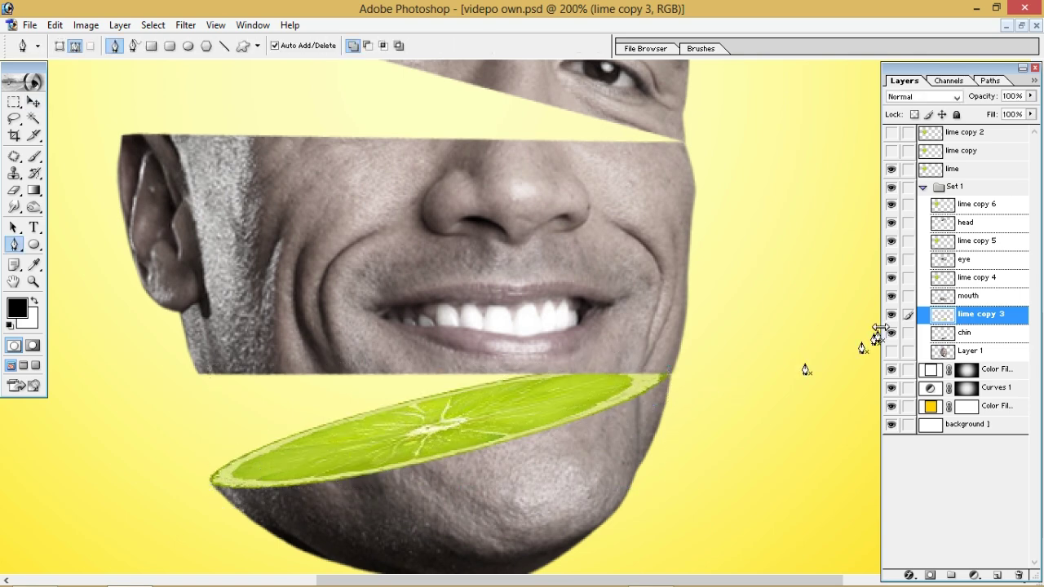
click(974, 279)
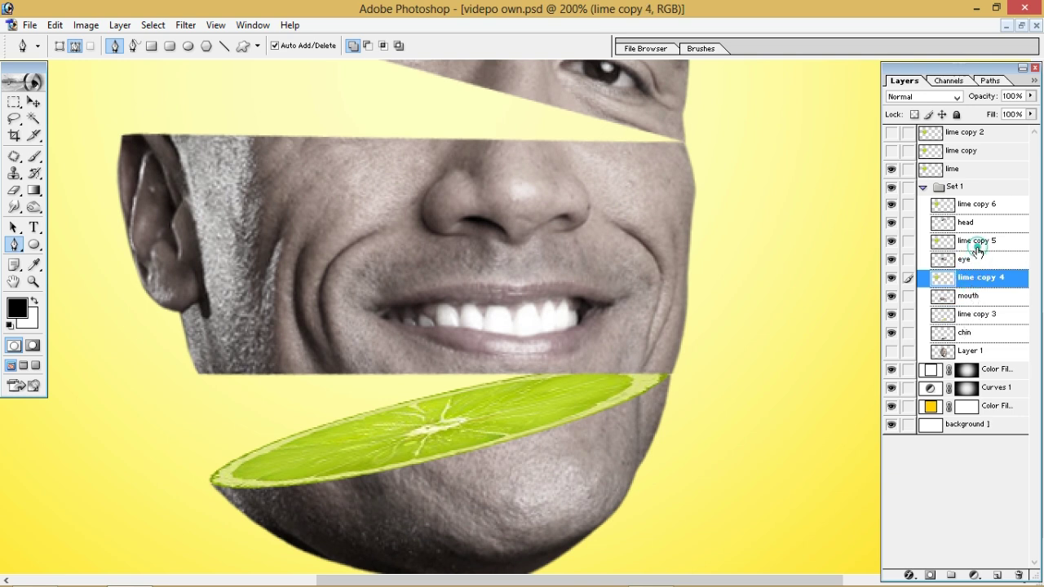
Move lime copy 4 onto the middle of the face for transforming
click(978, 245)
click(978, 278)
key(v)
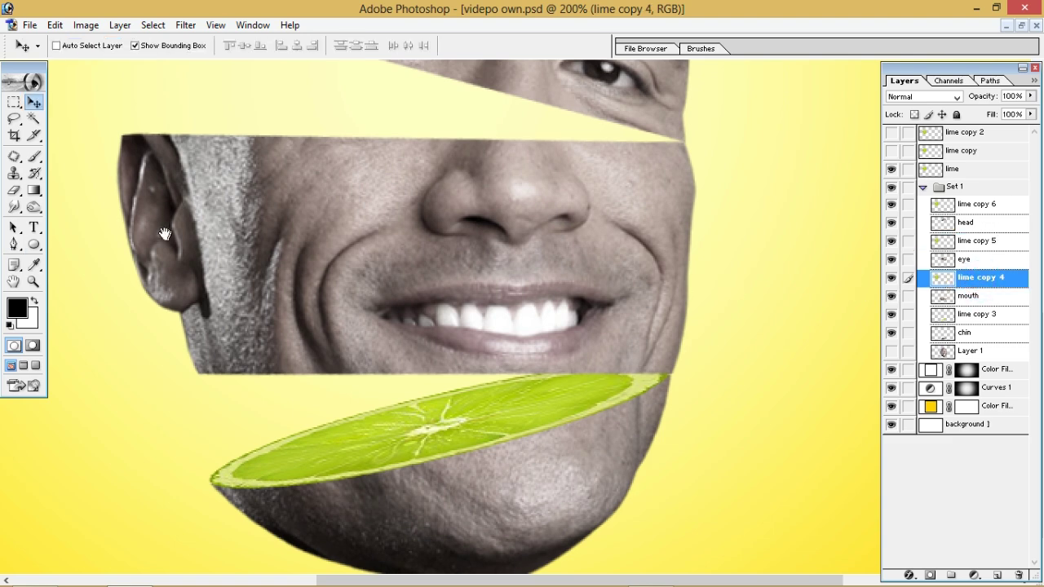
drag(163, 234, 547, 359)
key(ctrl+t)
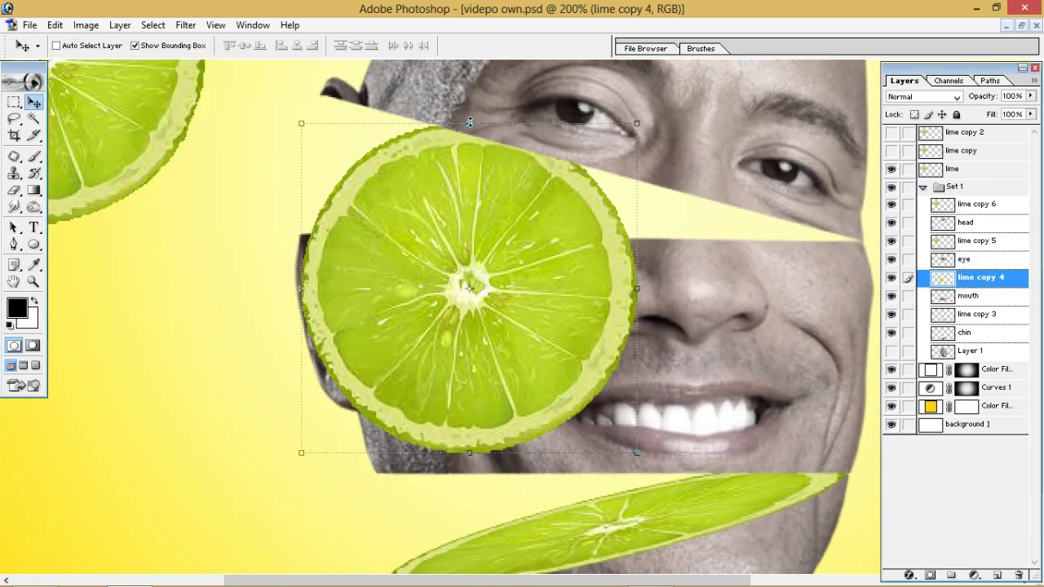
Squash lime copy 4 to 14.1% height and 167.5% width, nudge it into the gap, and apply
drag(601, 152, 492, 187)
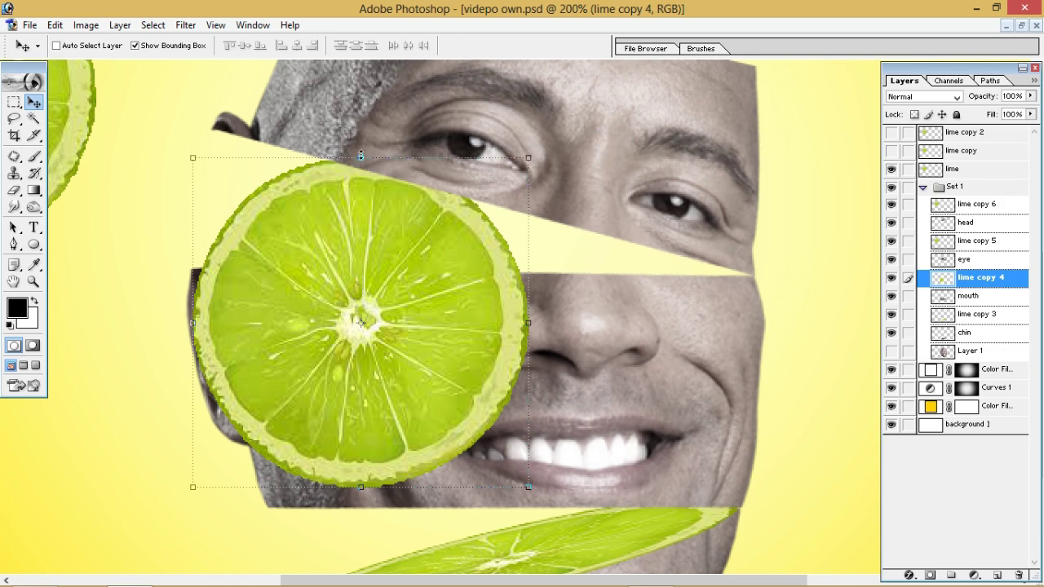
mouse_move(361, 155)
mouse_down()
mouse_move(360, 442)
mouse_move(384, 273)
mouse_up()
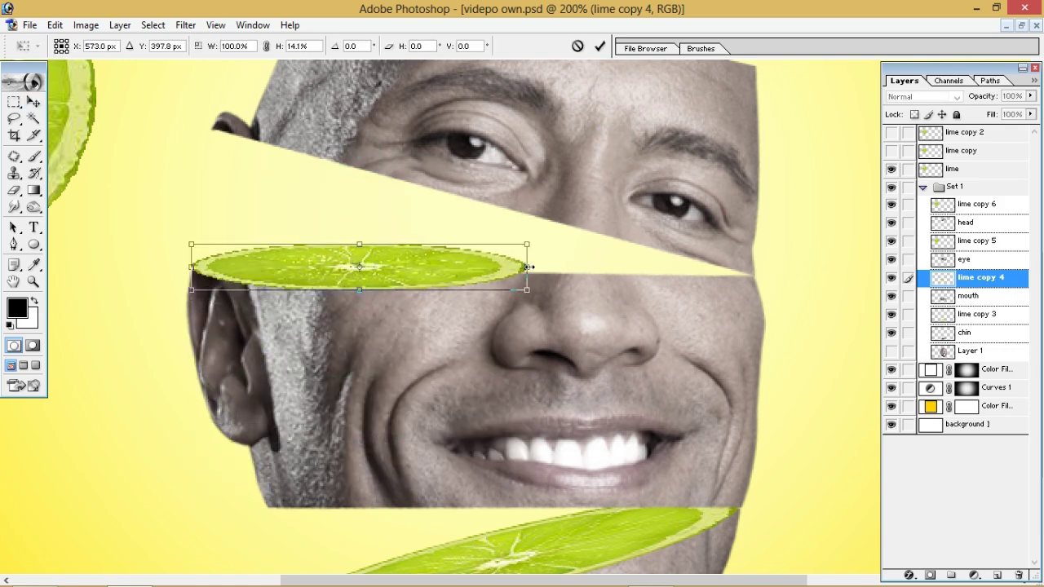
mouse_move(527, 266)
mouse_down()
mouse_move(749, 275)
mouse_move(758, 245)
mouse_up()
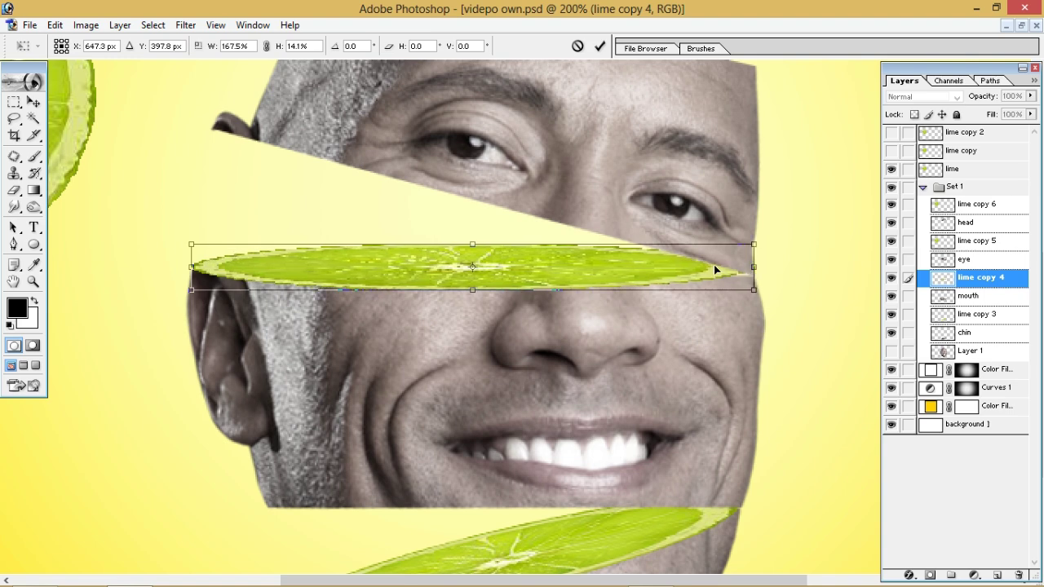
key(Down)
key(Down)
key(Down)
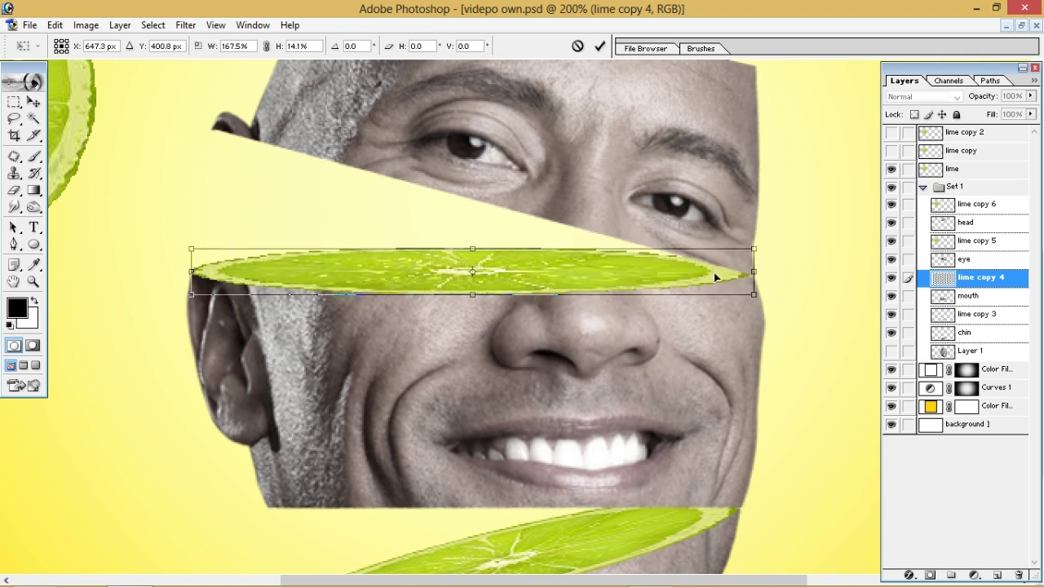
drag(593, 278, 591, 279)
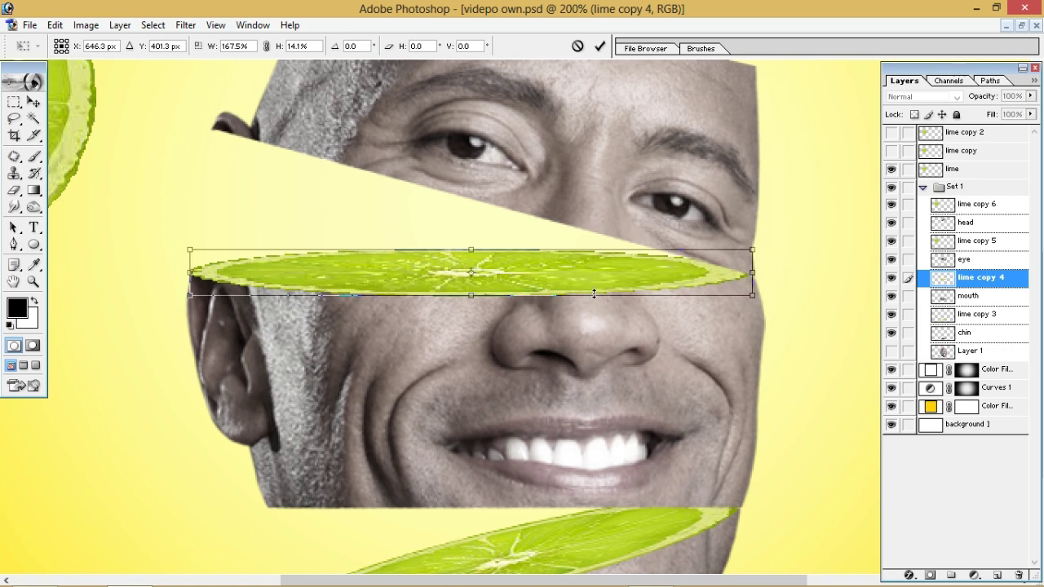
key(Return)
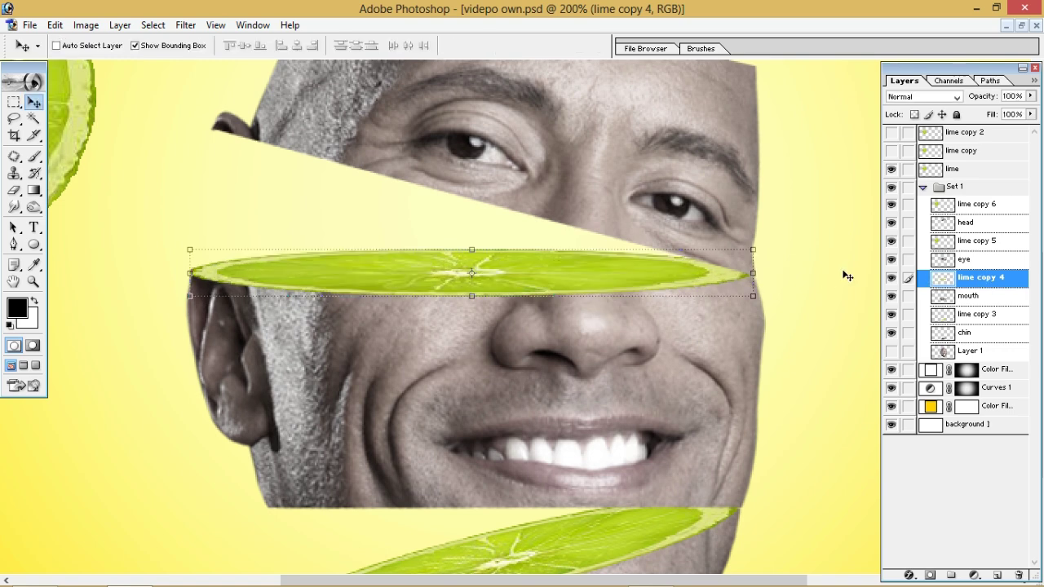
Move lime copy 5 from the left edge onto the scalp–eye gap, undoing an accidental duplicate
click(986, 241)
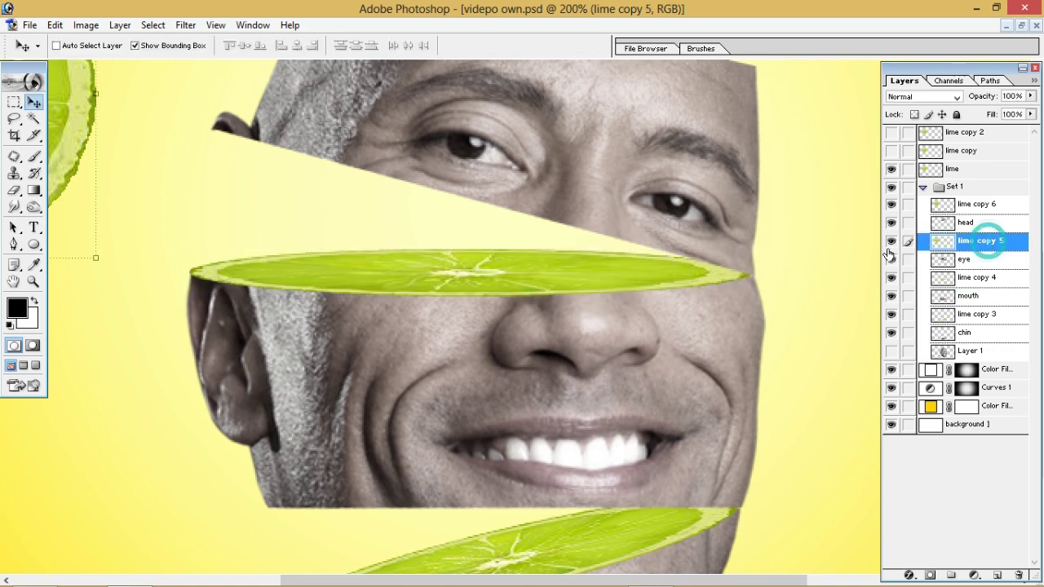
scroll(56, 310, up, 3)
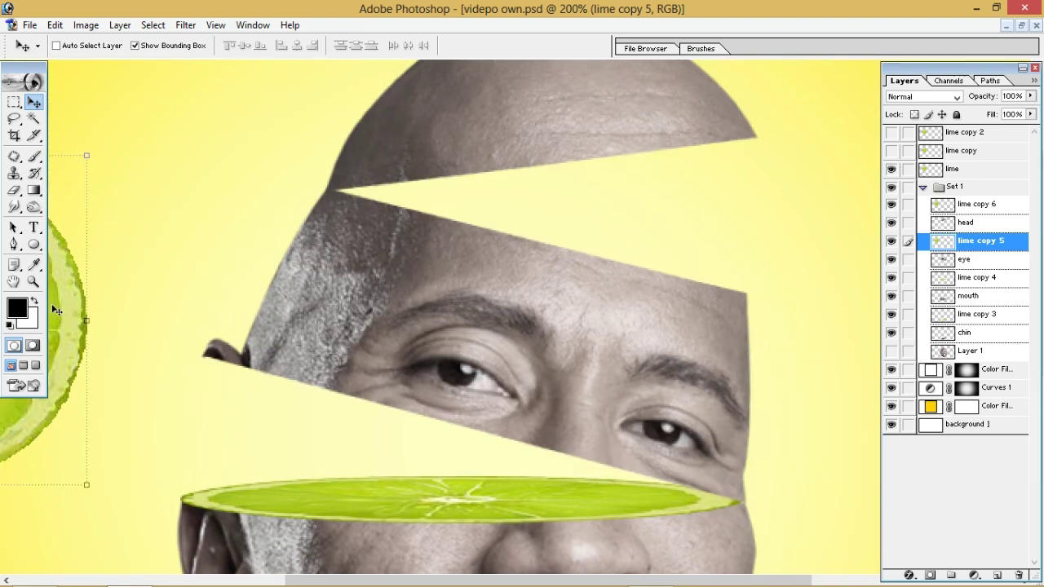
drag(56, 309, 632, 263)
drag(495, 114, 530, 202)
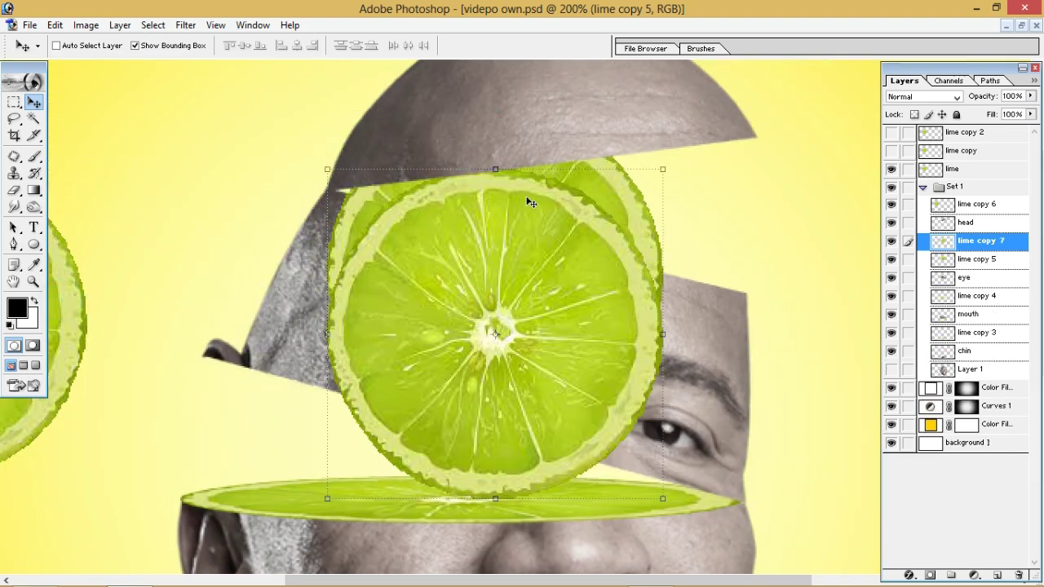
key(ctrl+z)
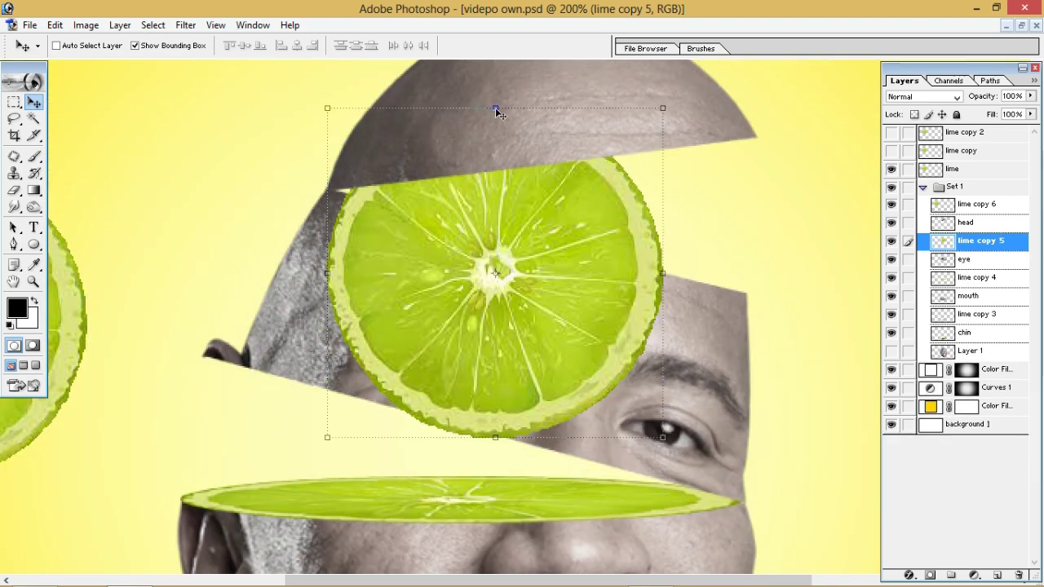
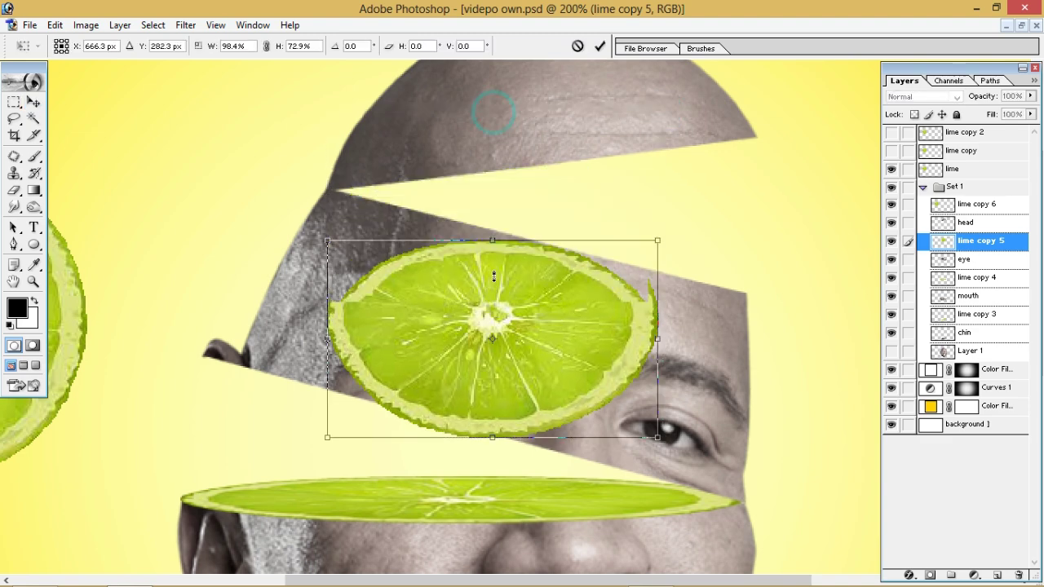
Squash lime copy 5 into a thin ellipse, tilt it about 9° and raise it toward the head top
drag(664, 109, 659, 364)
mouse_move(513, 382)
mouse_down()
mouse_move(508, 183)
mouse_move(521, 192)
mouse_up()
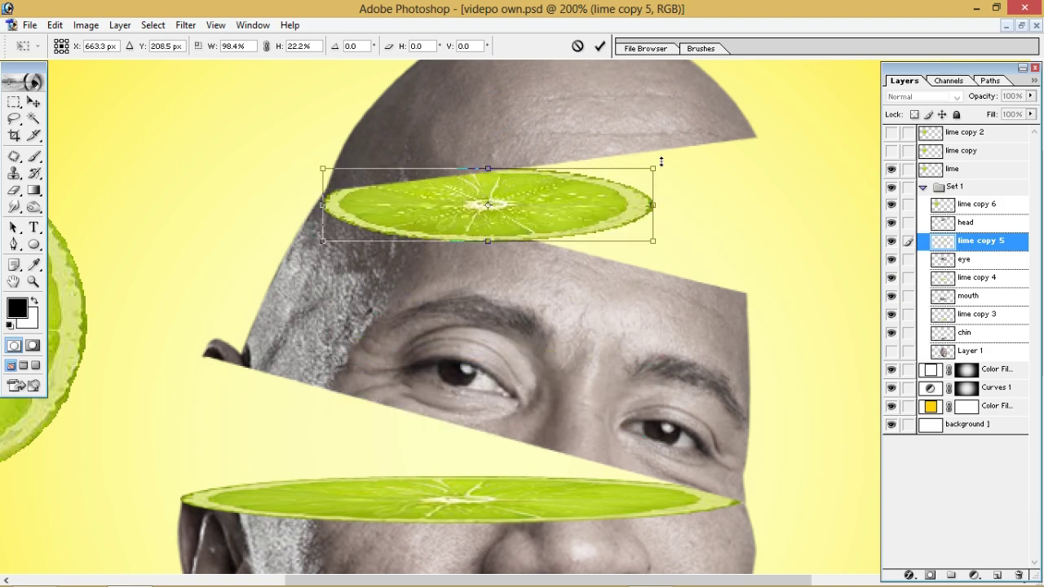
mouse_move(666, 165)
mouse_down()
mouse_move(666, 191)
mouse_move(756, 228)
mouse_up()
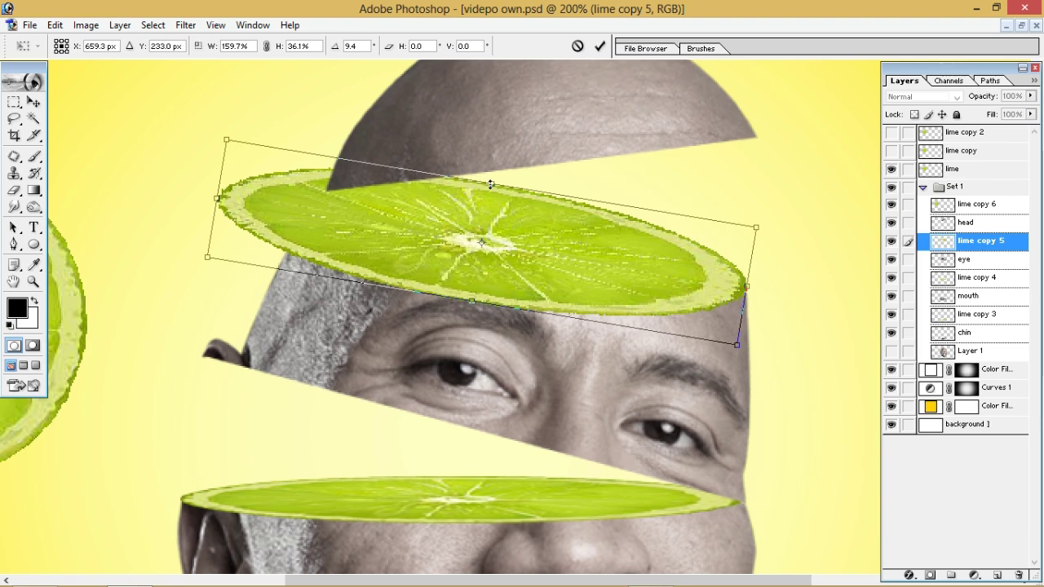
drag(492, 182, 487, 201)
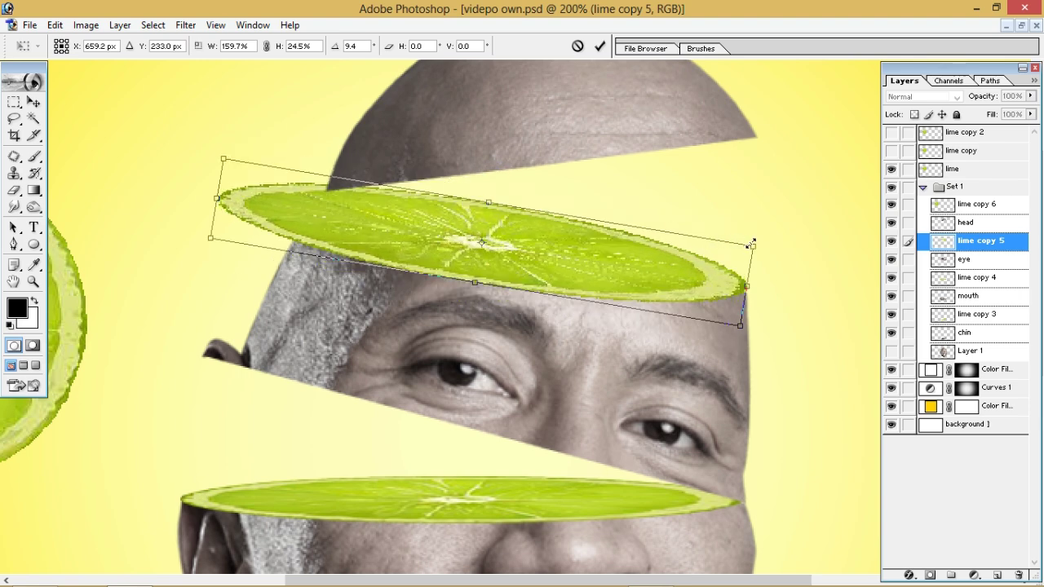
drag(754, 243, 708, 239)
mouse_move(534, 259)
mouse_down()
mouse_move(606, 255)
mouse_move(609, 233)
mouse_up()
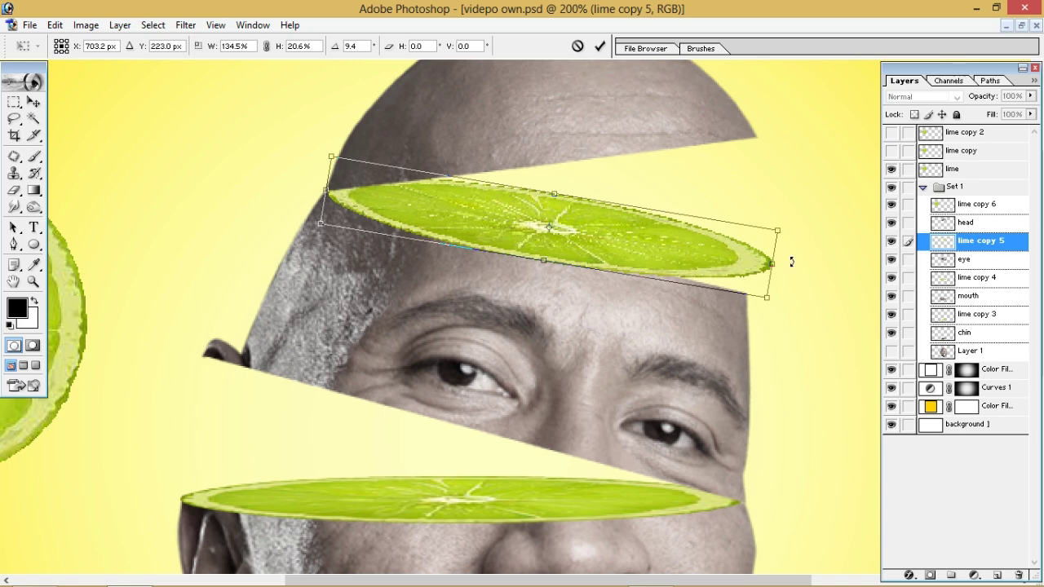
Refine the slice to a 13.1° tilt, narrower and flatter, seated in the gap above the eyes
drag(789, 263, 784, 279)
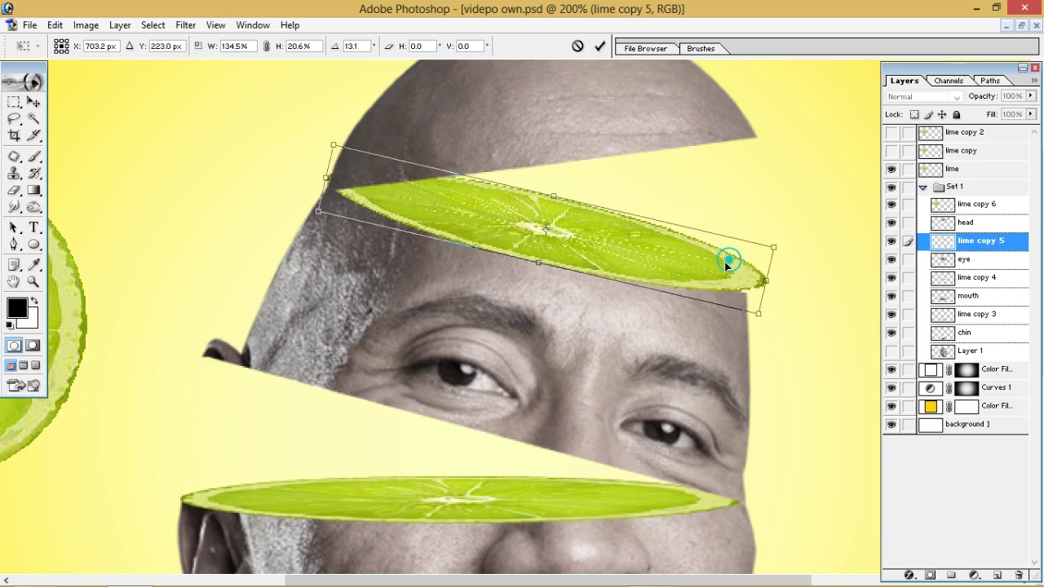
drag(724, 262, 707, 276)
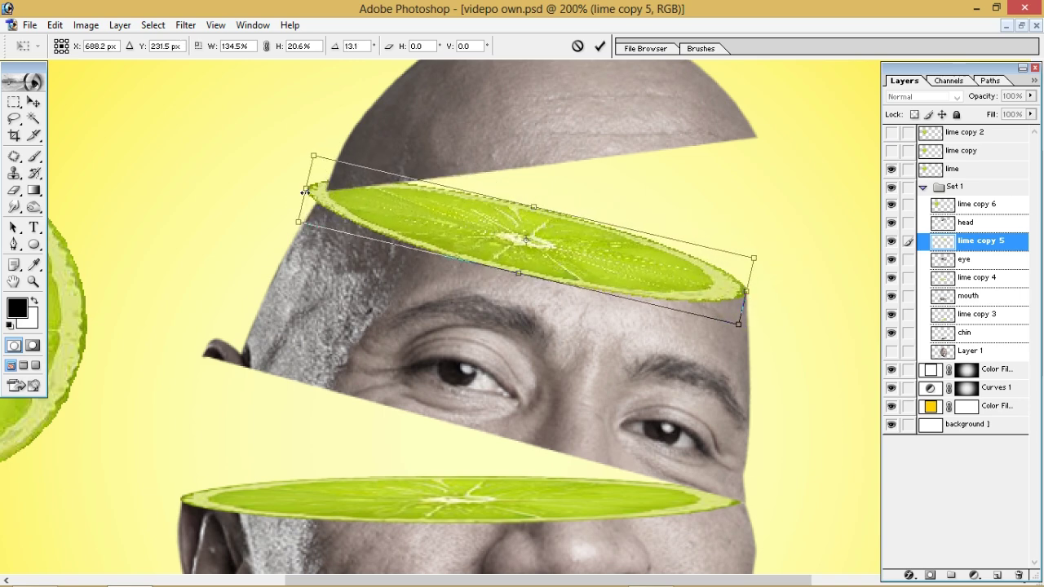
drag(305, 190, 322, 195)
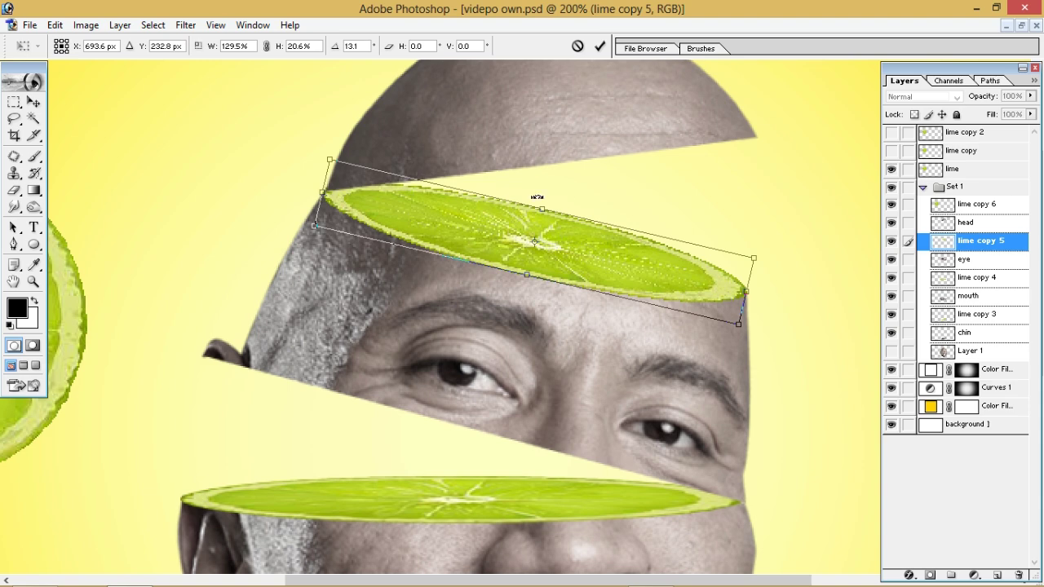
drag(544, 210, 556, 219)
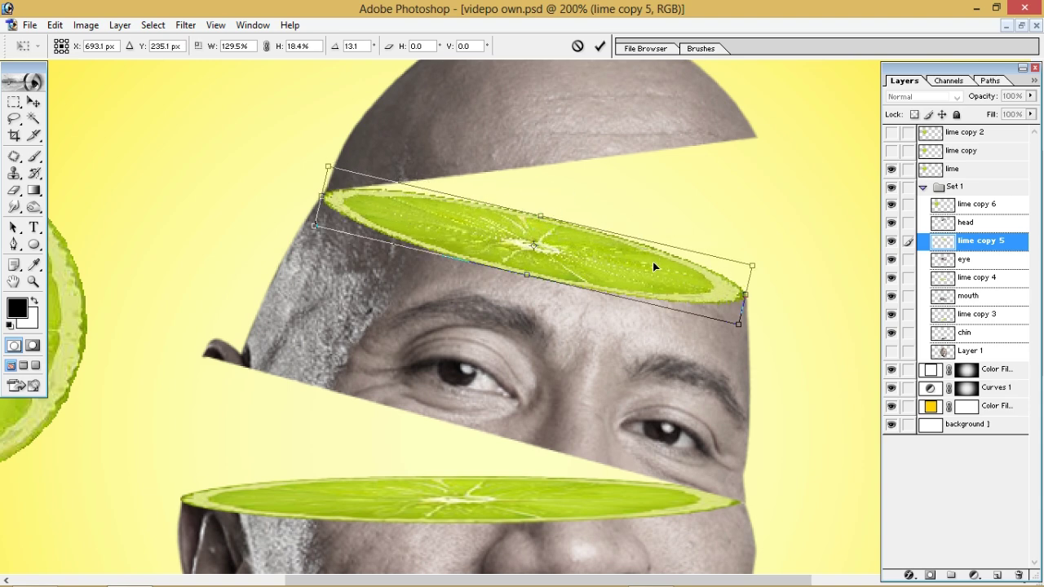
drag(652, 262, 654, 259)
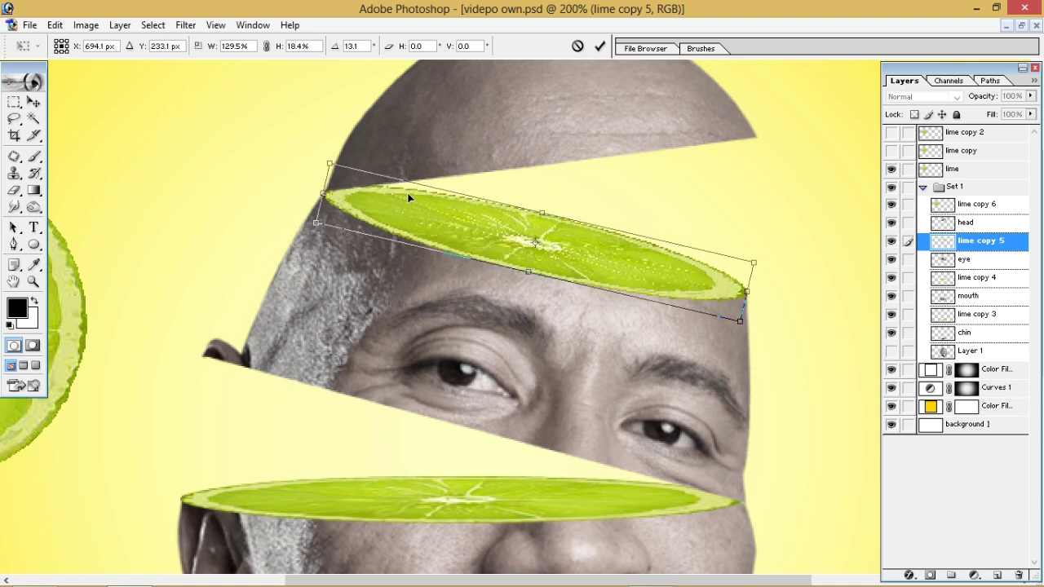
drag(530, 270, 531, 264)
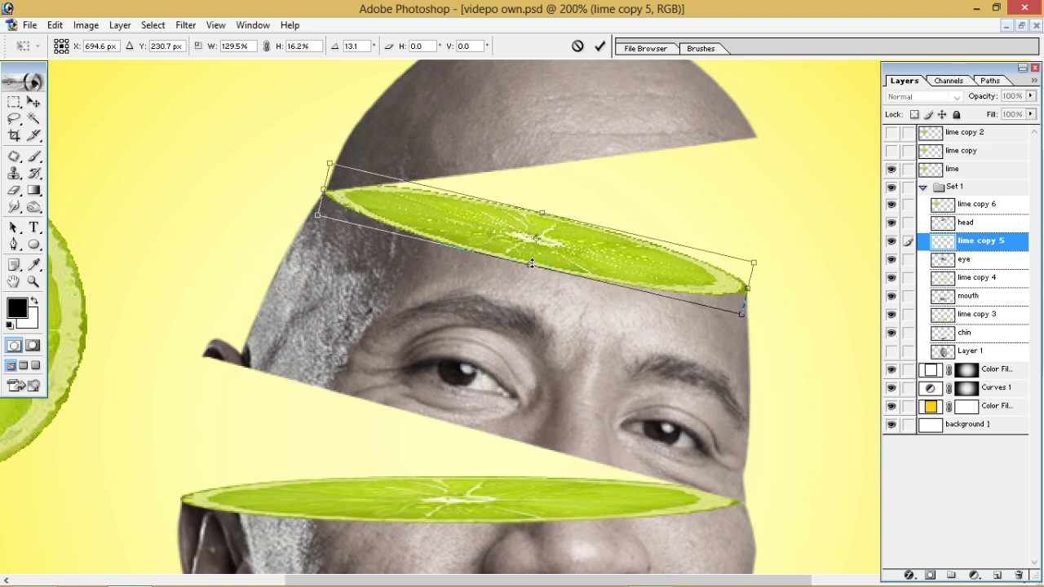
key(Return)
Squash lime copy 6 to a ~5%-high sliver tilted -7.4° just under the crown
key(p)
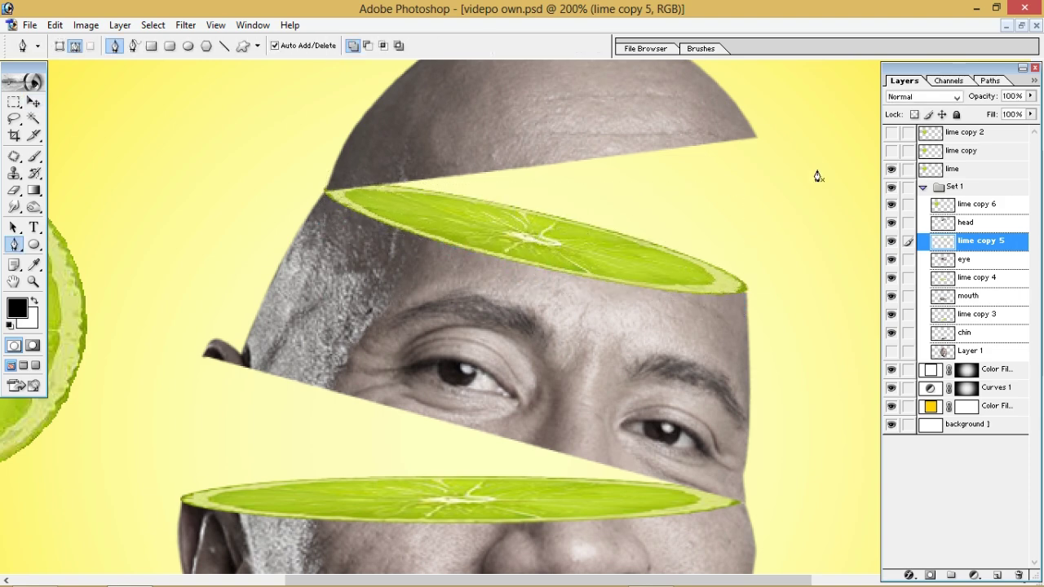
click(995, 206)
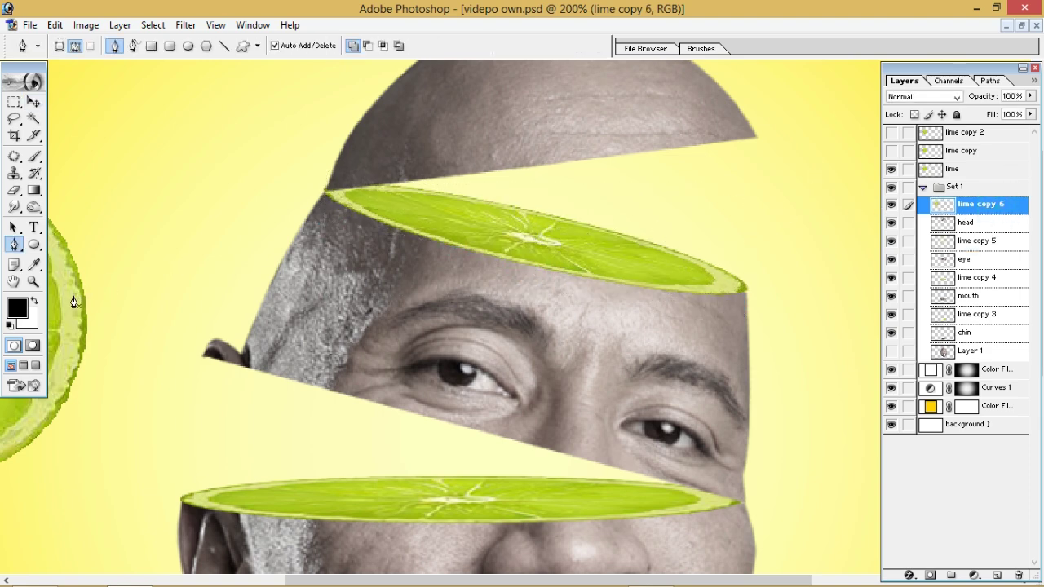
key(v)
key(ctrl+alt+z)
key(ctrl+alt+z)
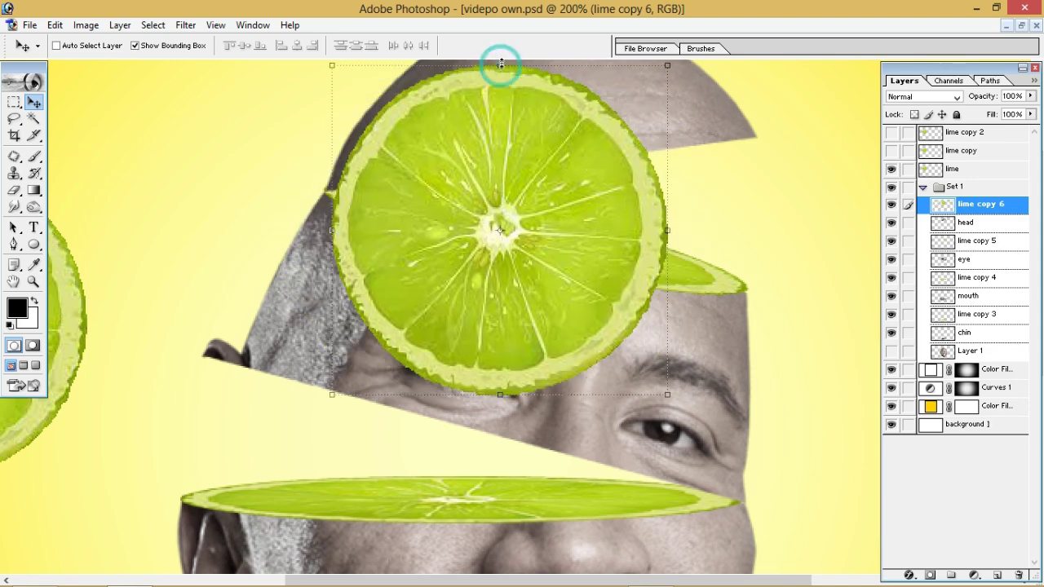
mouse_move(500, 65)
mouse_down()
mouse_move(500, 363)
mouse_move(556, 161)
mouse_up()
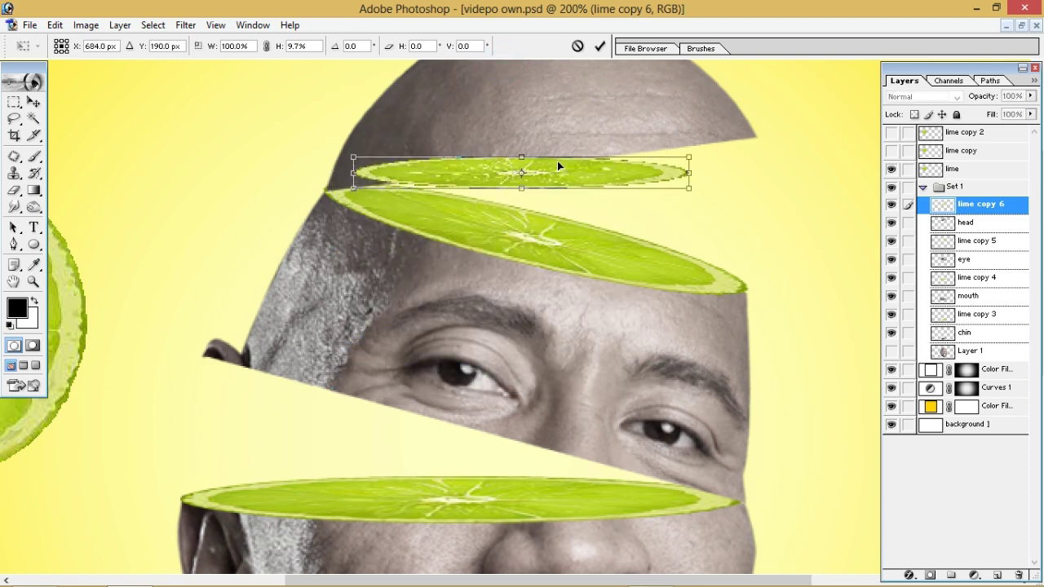
mouse_move(666, 168)
mouse_down()
mouse_move(699, 144)
mouse_move(699, 163)
mouse_move(709, 152)
mouse_up()
drag(310, 180, 336, 177)
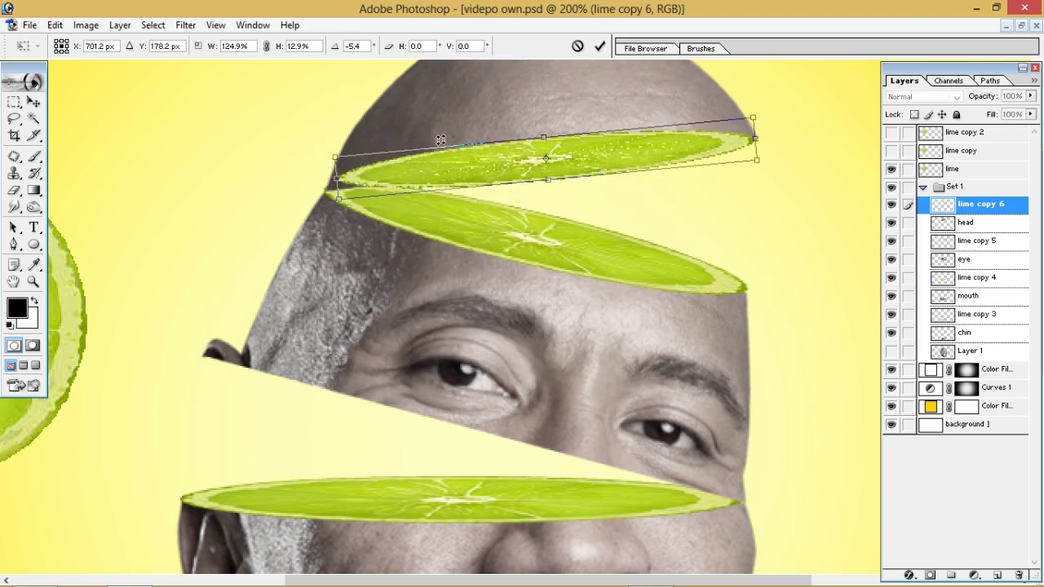
drag(540, 137, 542, 143)
drag(489, 168, 481, 179)
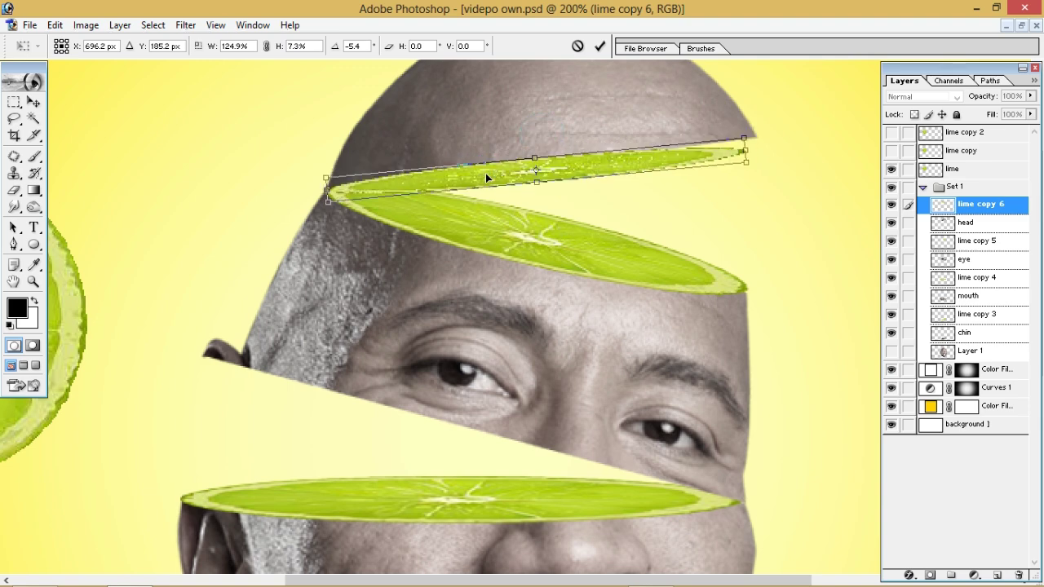
drag(752, 149, 768, 123)
drag(697, 157, 687, 152)
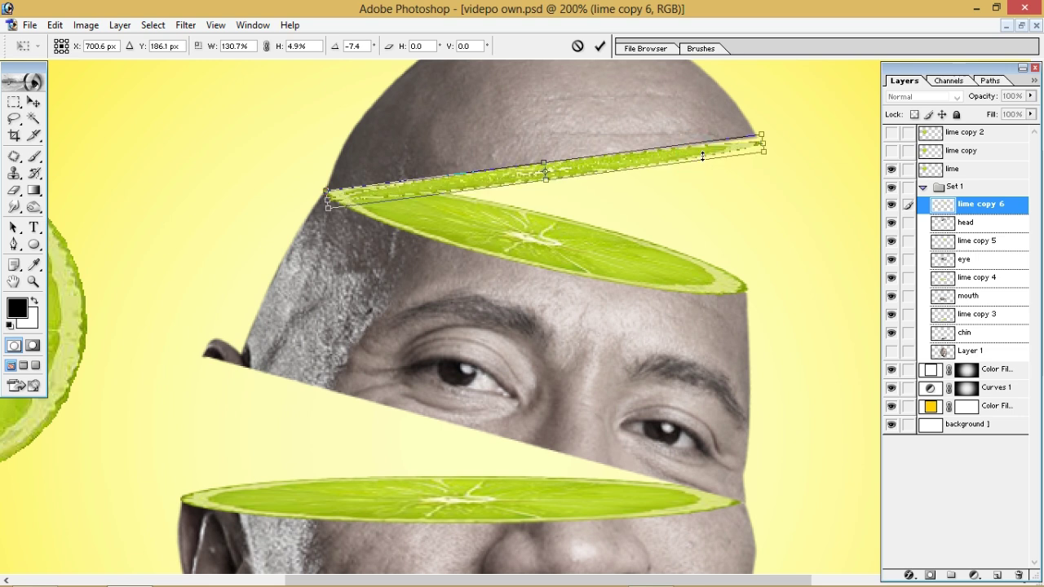
key(Return)
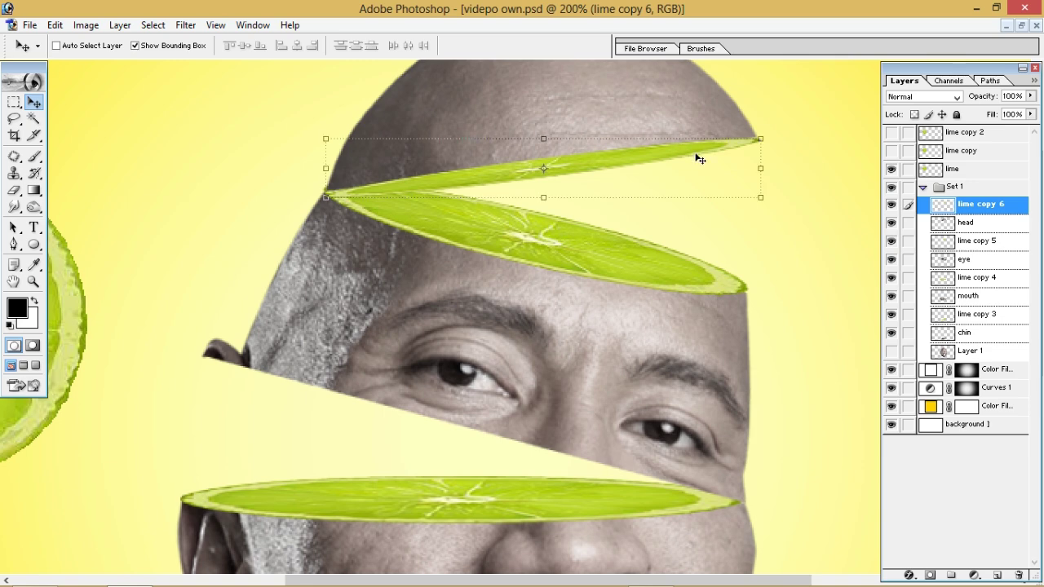
Duplicate the top slice as lime copy 7, stack it above mouth, and move it below the smile
key(ctrl+minus)
key(ctrl+minus)
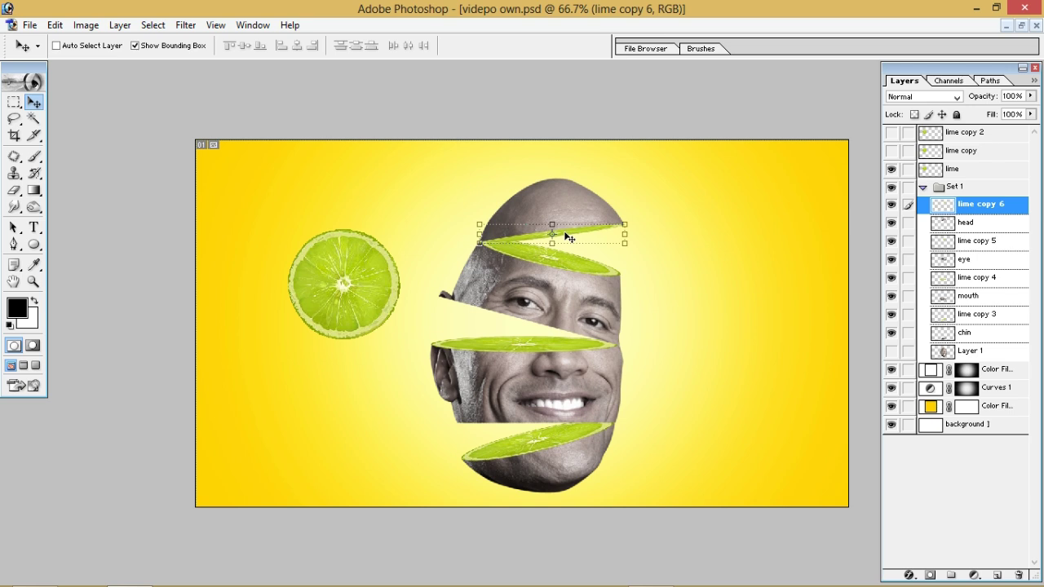
key(ctrl+j)
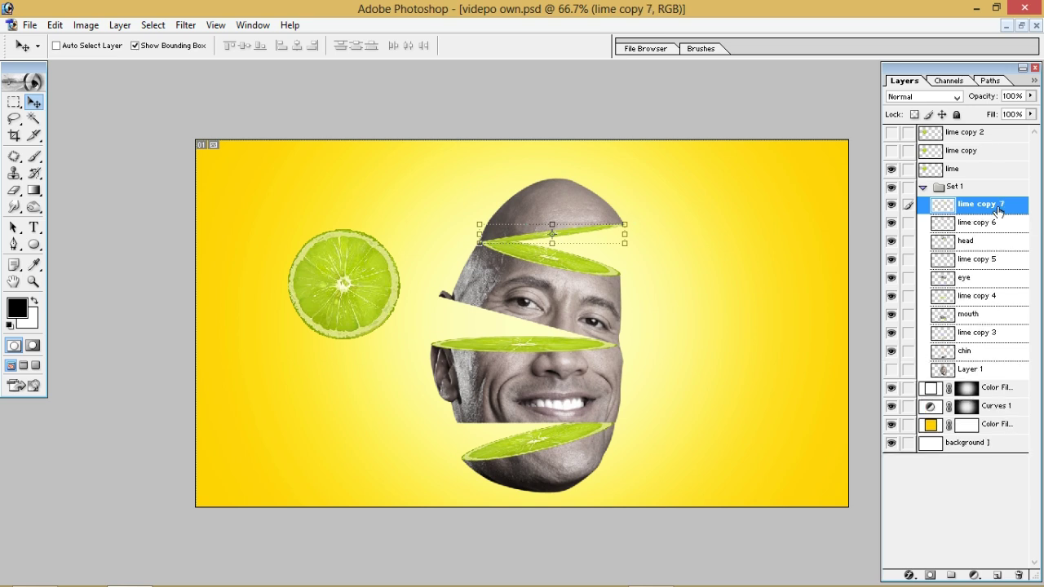
drag(1006, 209, 985, 335)
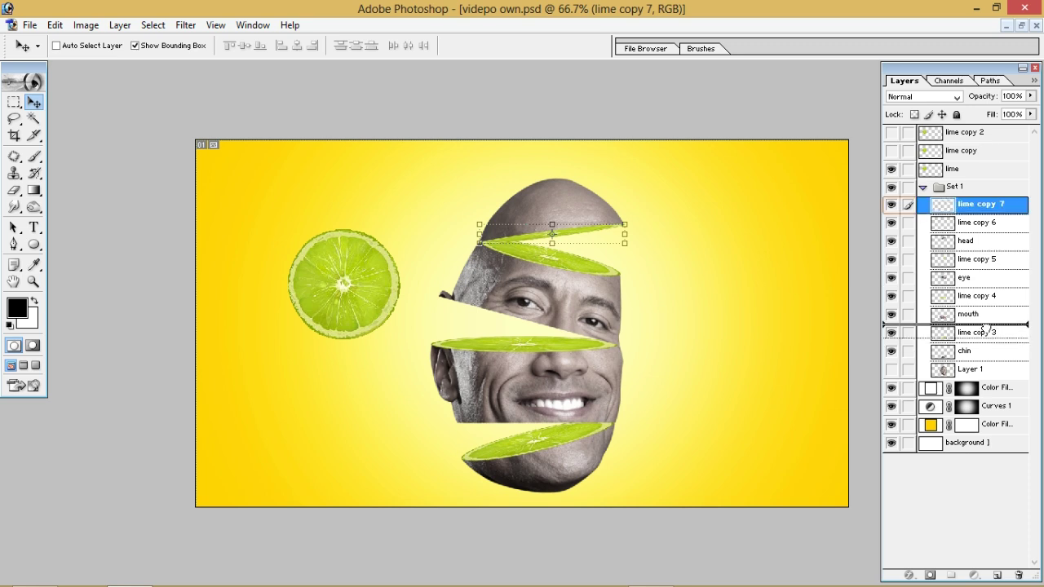
drag(985, 333, 891, 342)
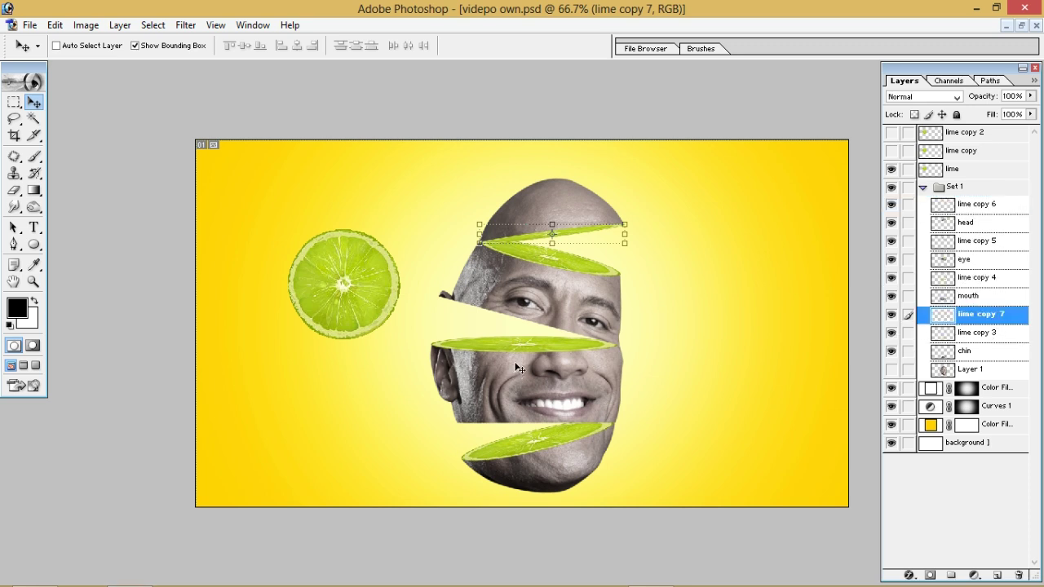
mouse_move(575, 245)
mouse_down()
mouse_move(542, 440)
mouse_move(546, 416)
mouse_up()
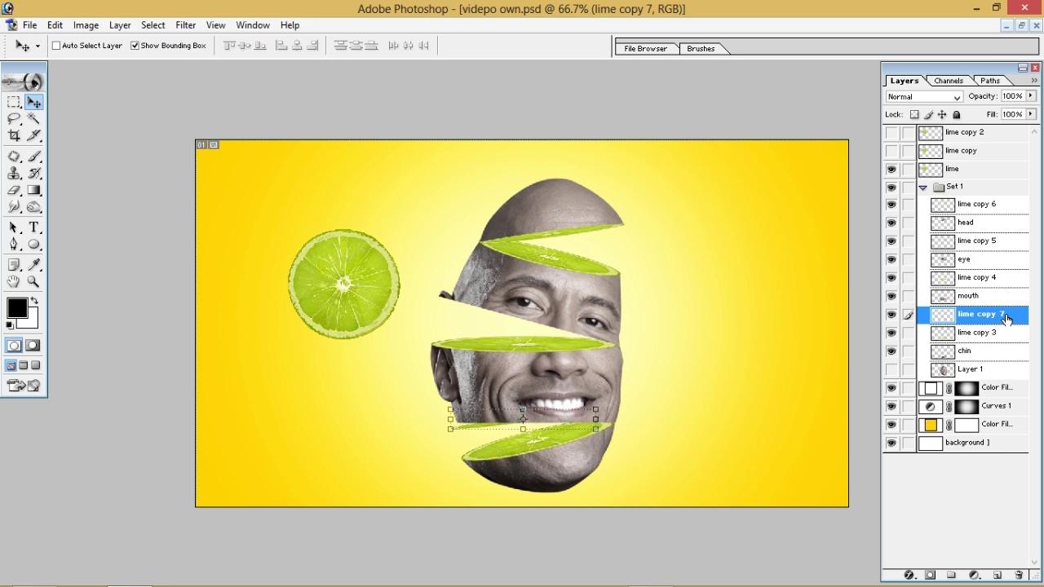
drag(1006, 319, 1006, 295)
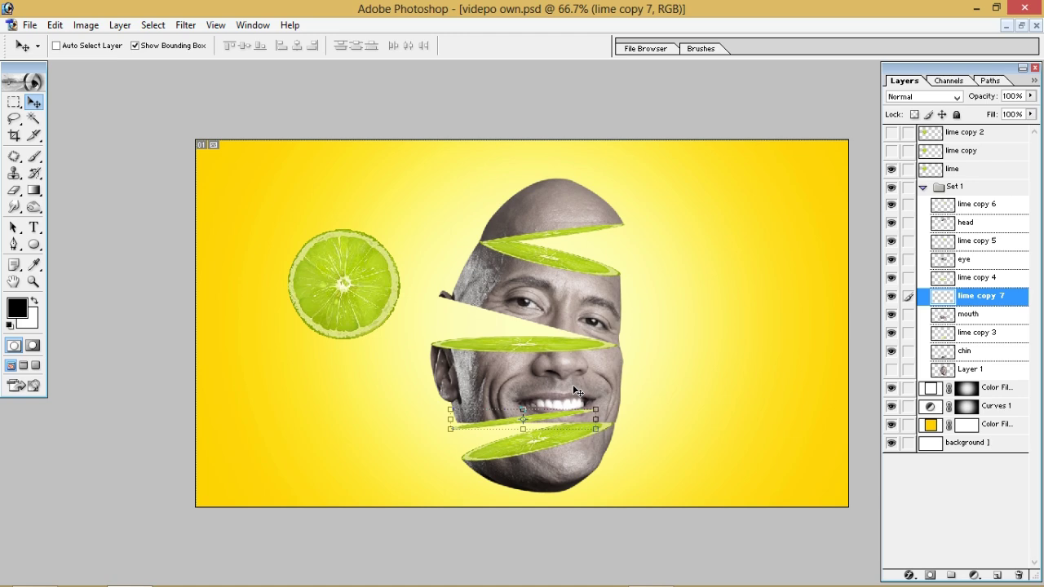
Rotate lime copy 7 to about 7.2° to match the cut below the mouth
key(ctrl+plus)
key(ctrl+plus)
scroll(574, 391, down, 3)
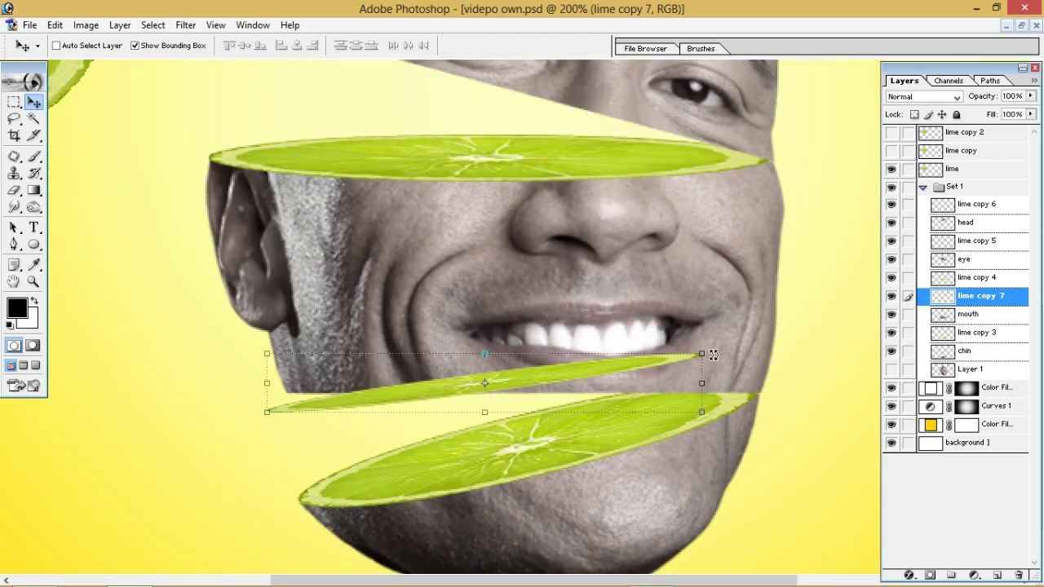
drag(716, 348, 600, 406)
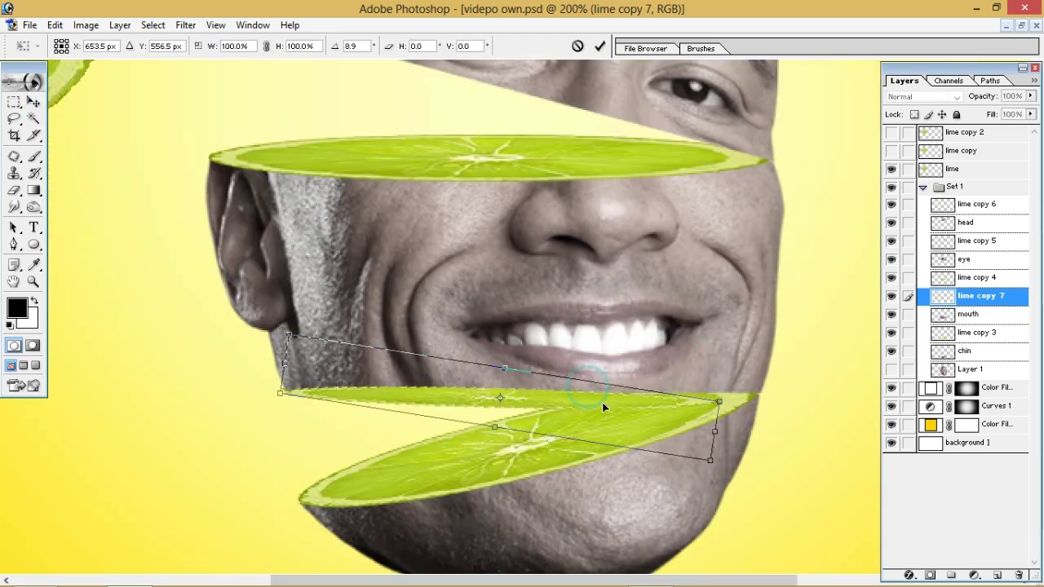
key(Right)
key(Right)
key(Right)
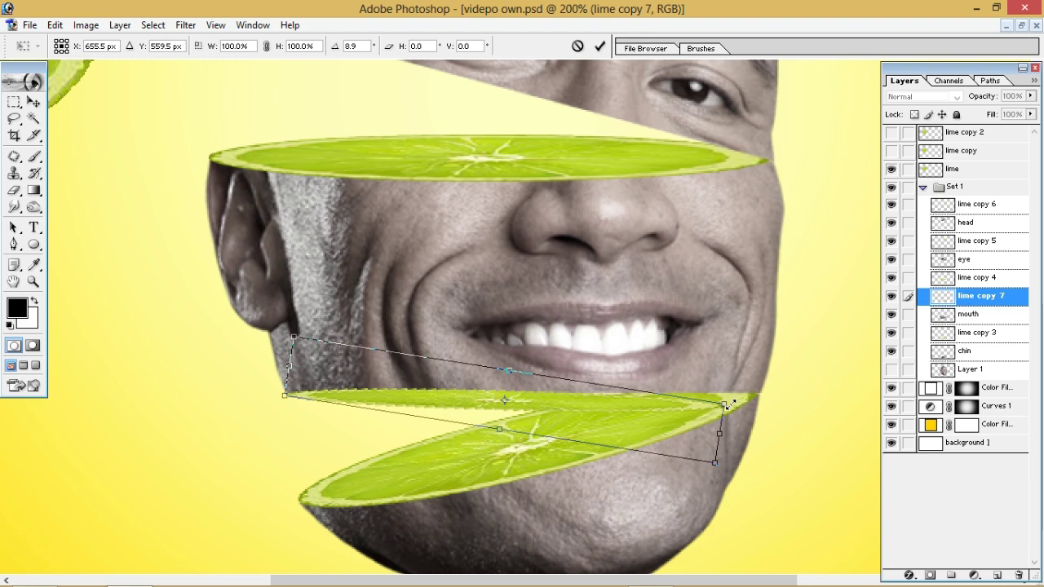
drag(699, 435, 702, 431)
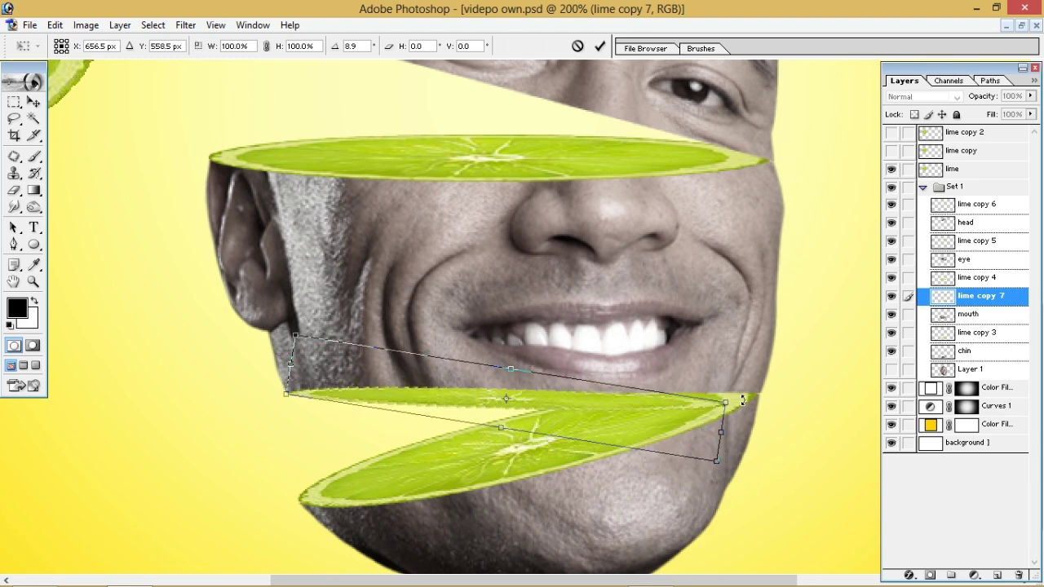
drag(742, 399, 736, 390)
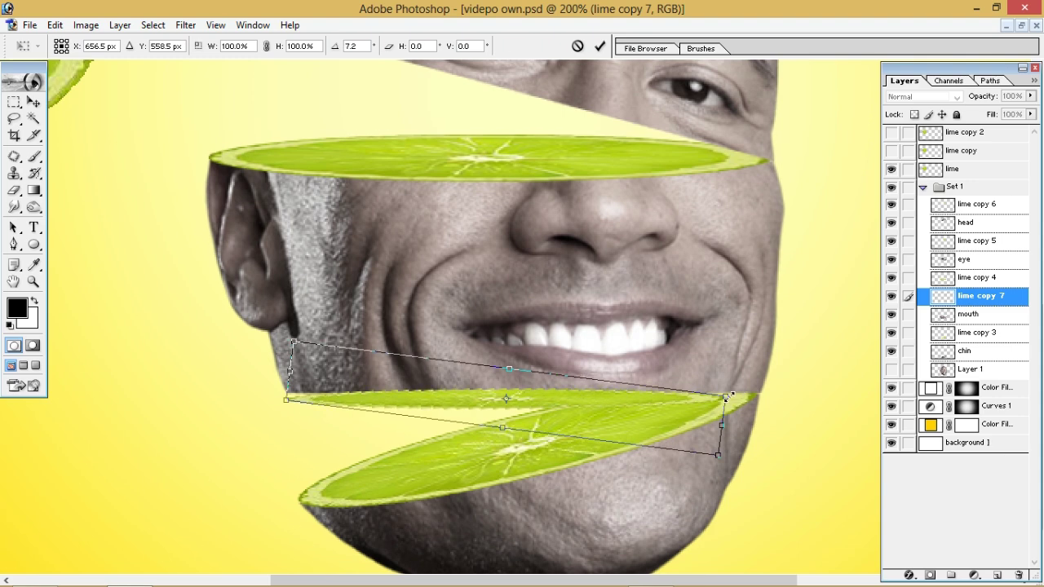
key(Return)
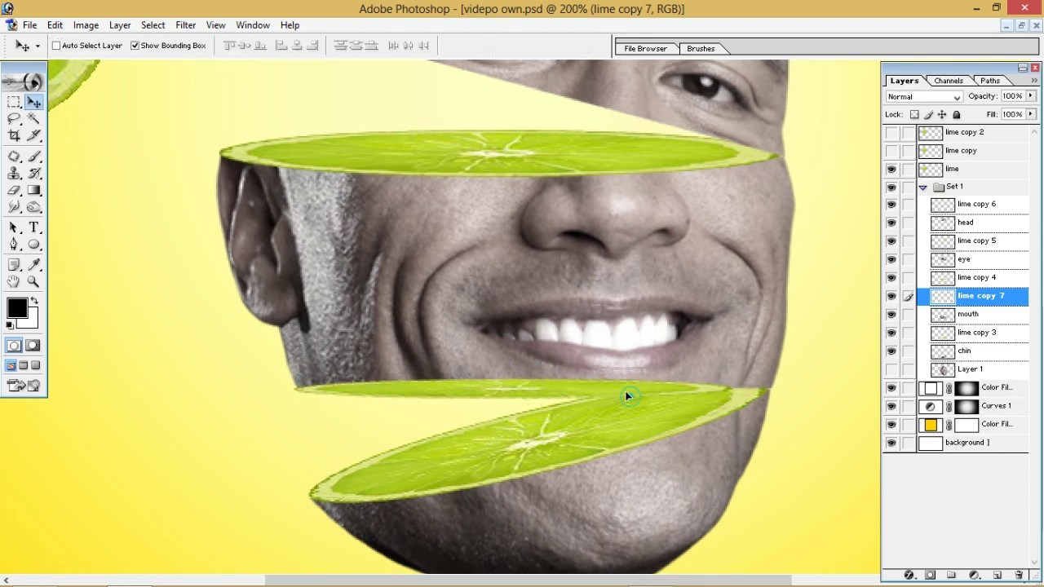
Nudge lime copy 7 into place and flatten it to 69.2% height
click(626, 390)
drag(627, 392, 628, 390)
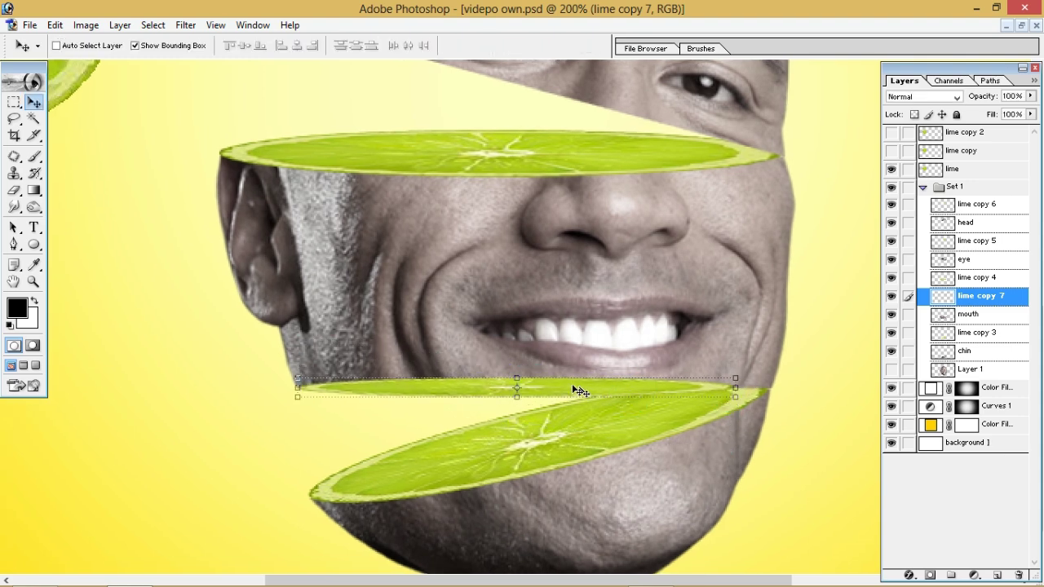
drag(517, 377, 517, 382)
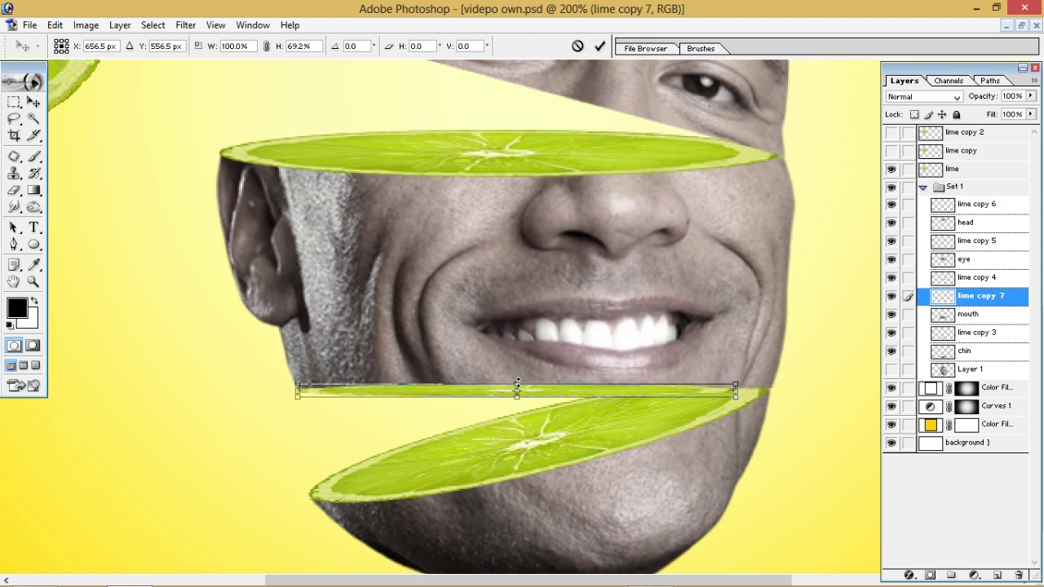
key(Return)
key(p)
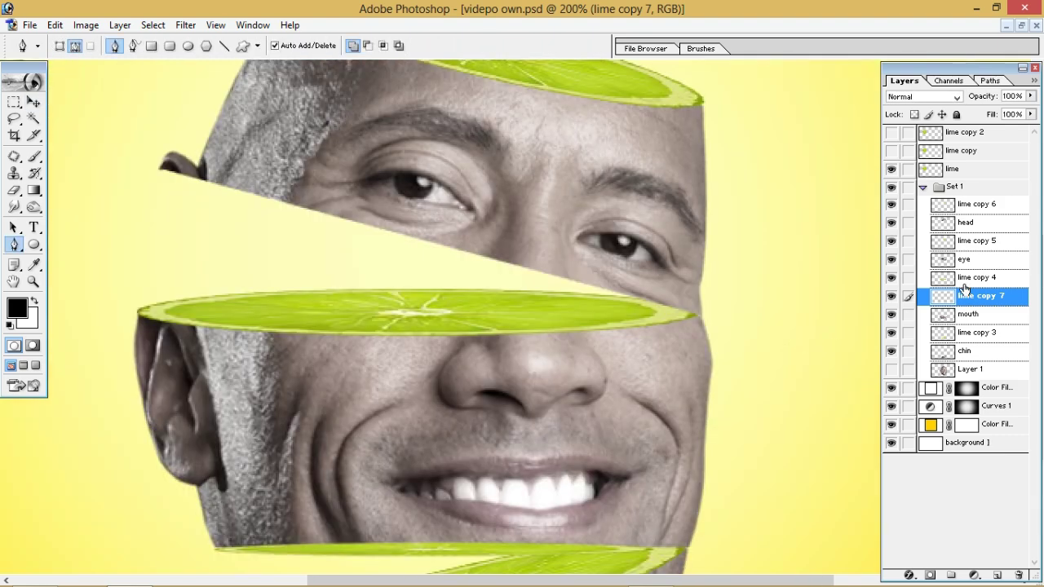
click(978, 206)
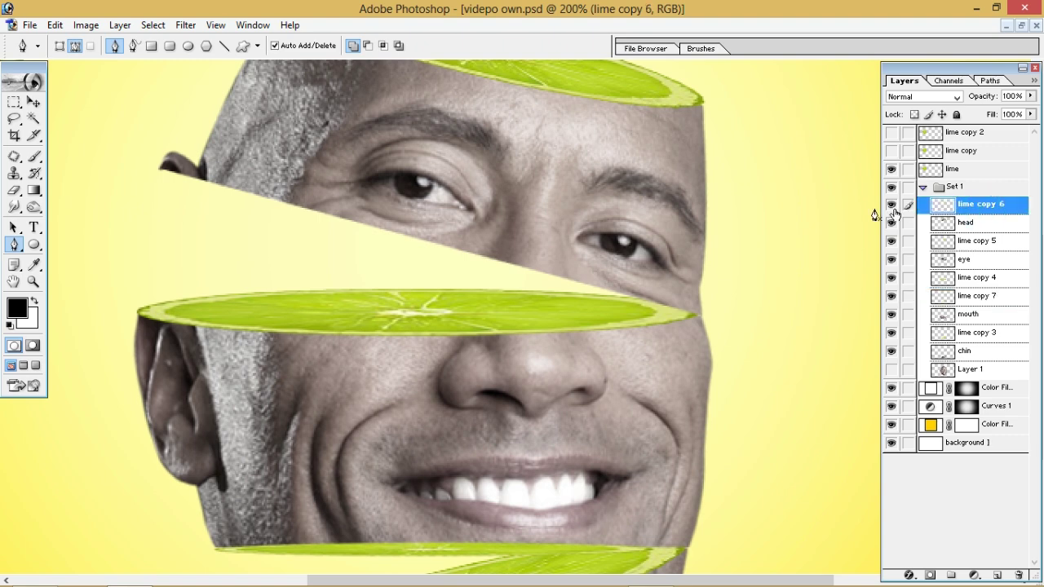
scroll(719, 209, up, 3)
Duplicate lime copy 6 as lime copy 8, stack it below lime copy 5, and move it down
key(v)
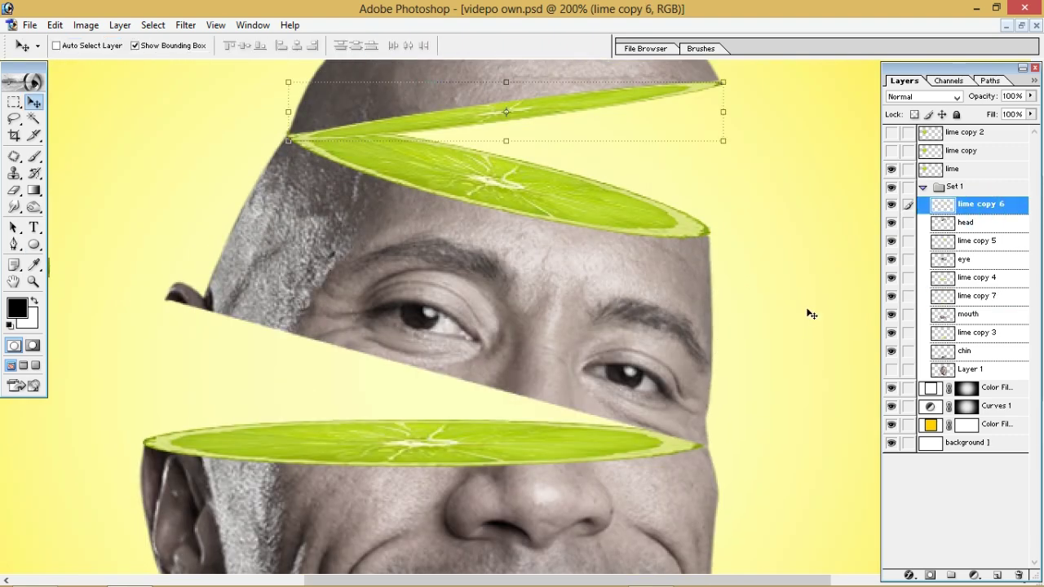
key(ctrl+j)
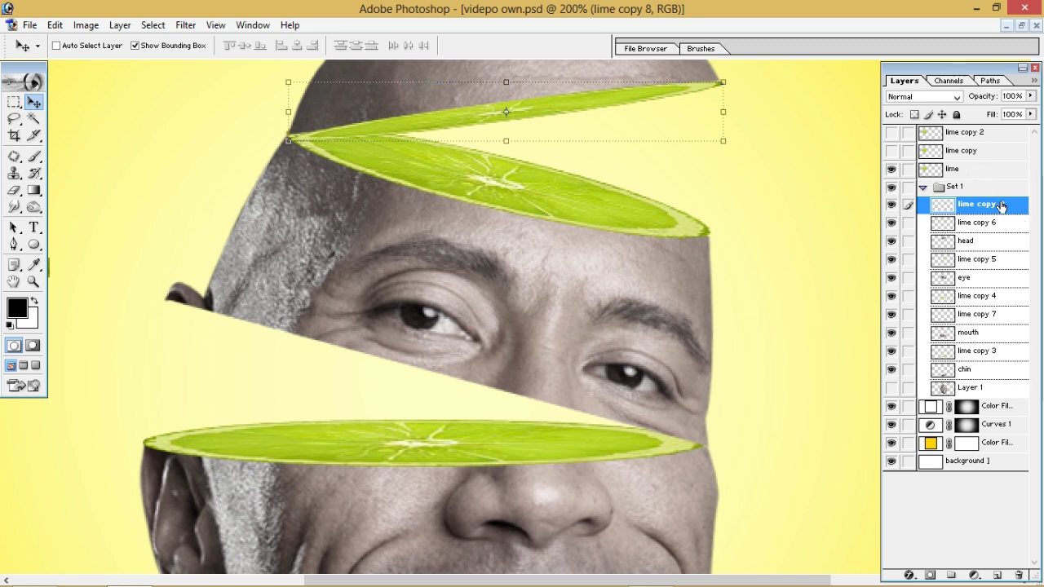
drag(1005, 203, 998, 272)
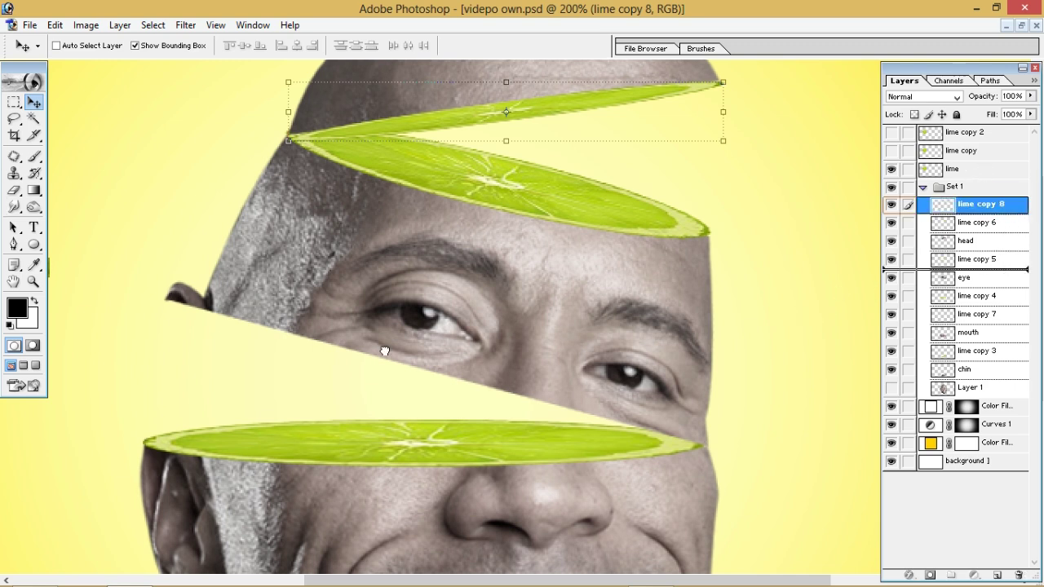
drag(544, 115, 521, 418)
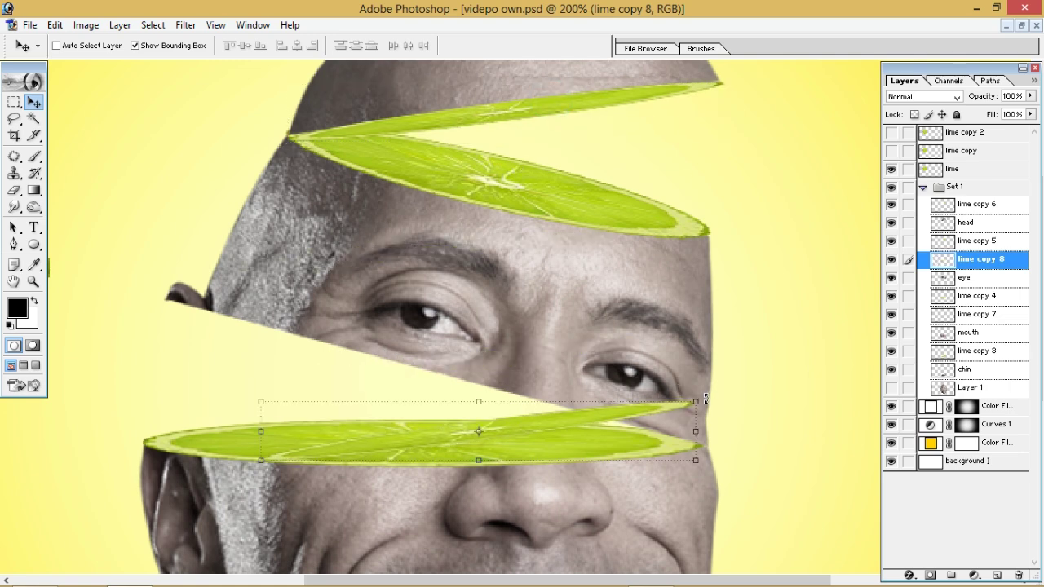
Rotate lime copy 8 about 20° and stretch it to ~130% across the eye-level cut
drag(705, 398, 697, 545)
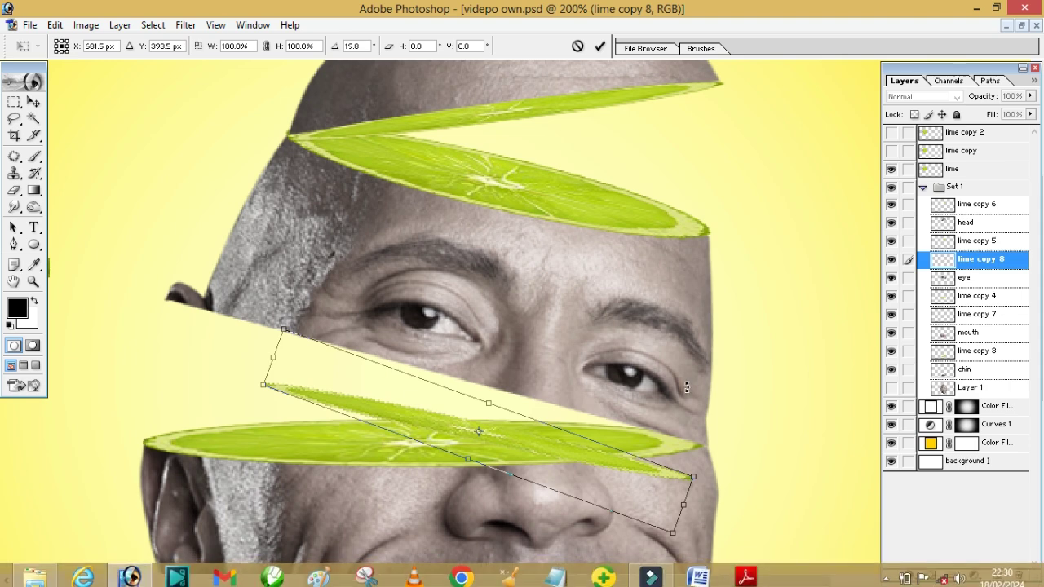
drag(536, 448, 433, 366)
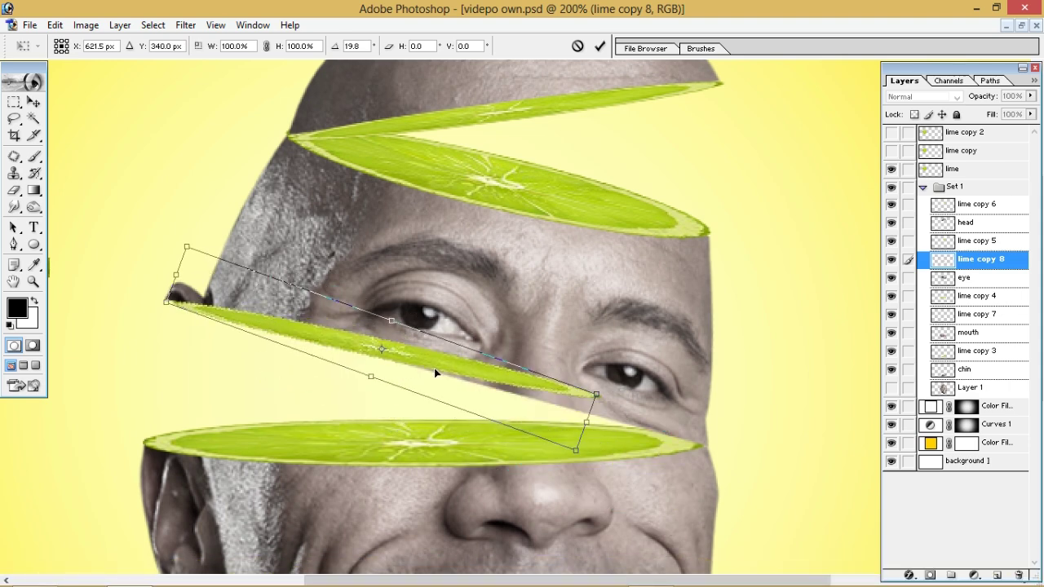
drag(578, 420, 698, 462)
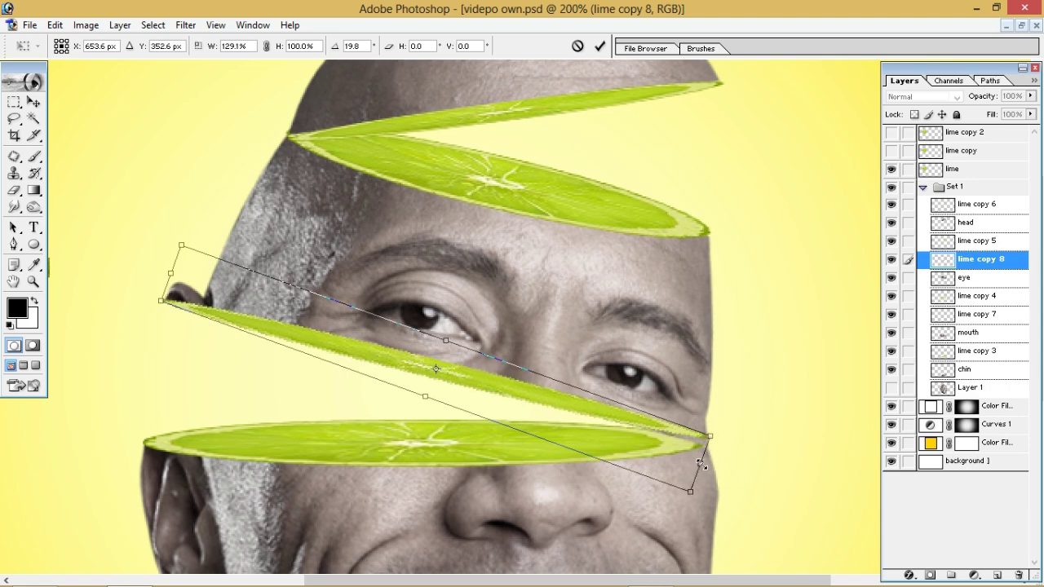
key(Return)
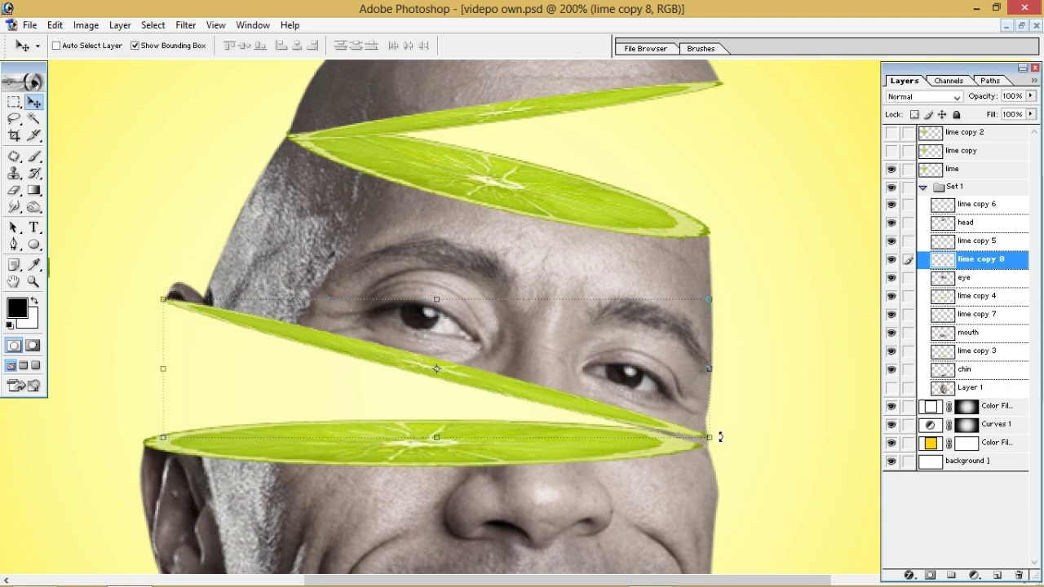
drag(720, 437, 720, 442)
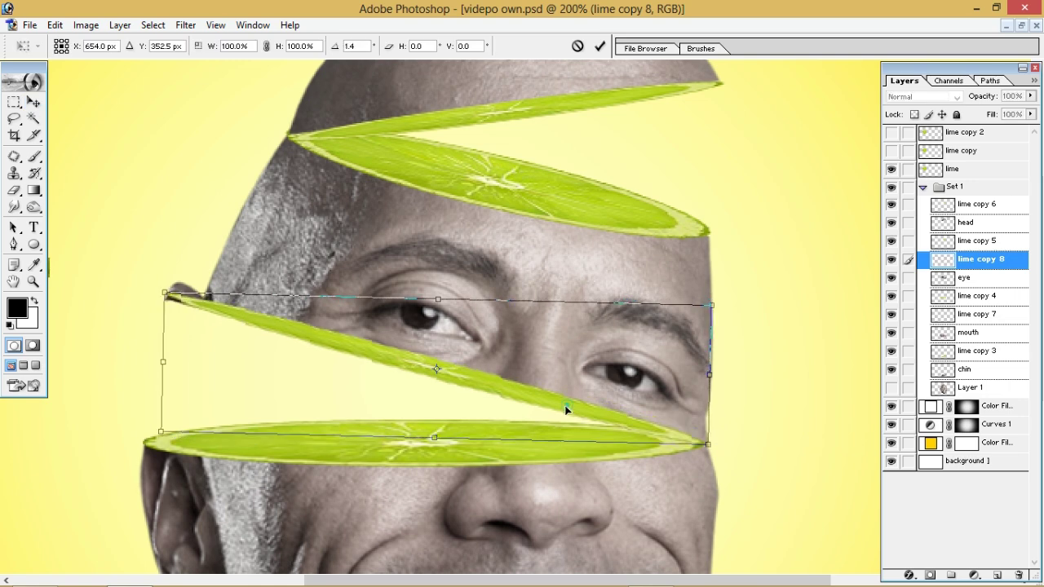
drag(568, 405, 564, 410)
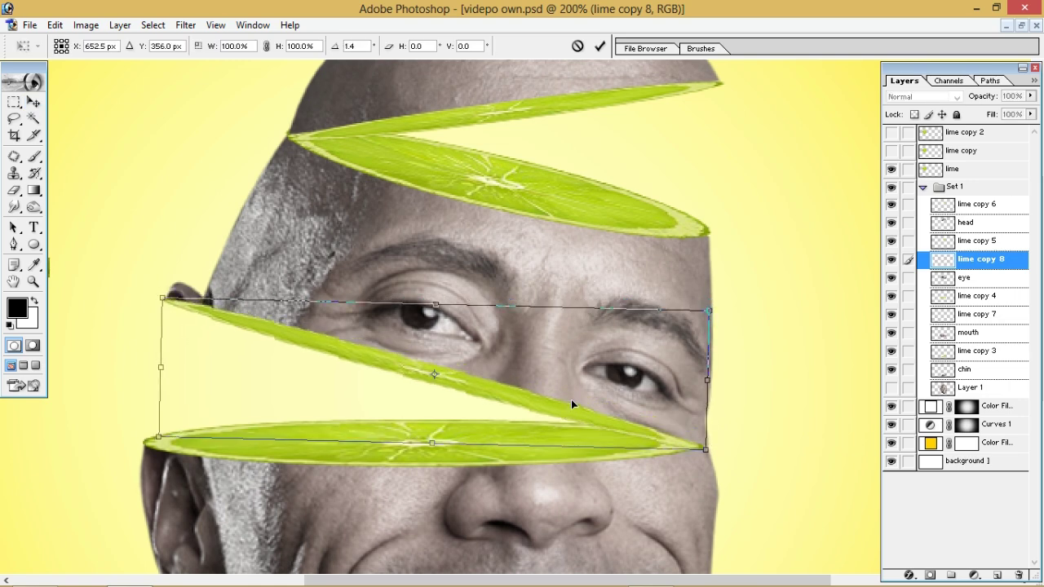
key(Return)
Hide the whole lime layer beside the face
key(ctrl+minus)
key(ctrl+minus)
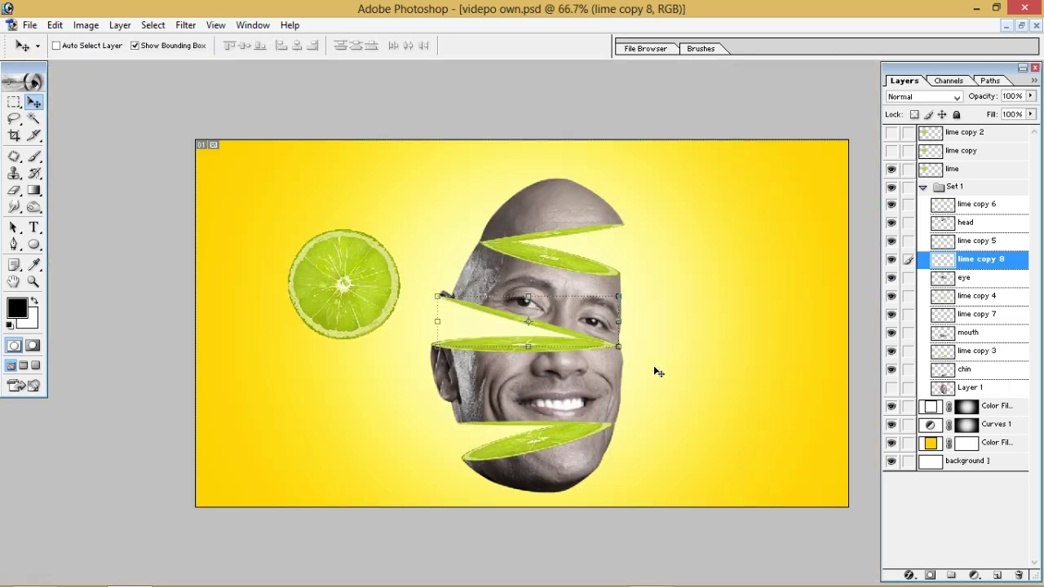
key(p)
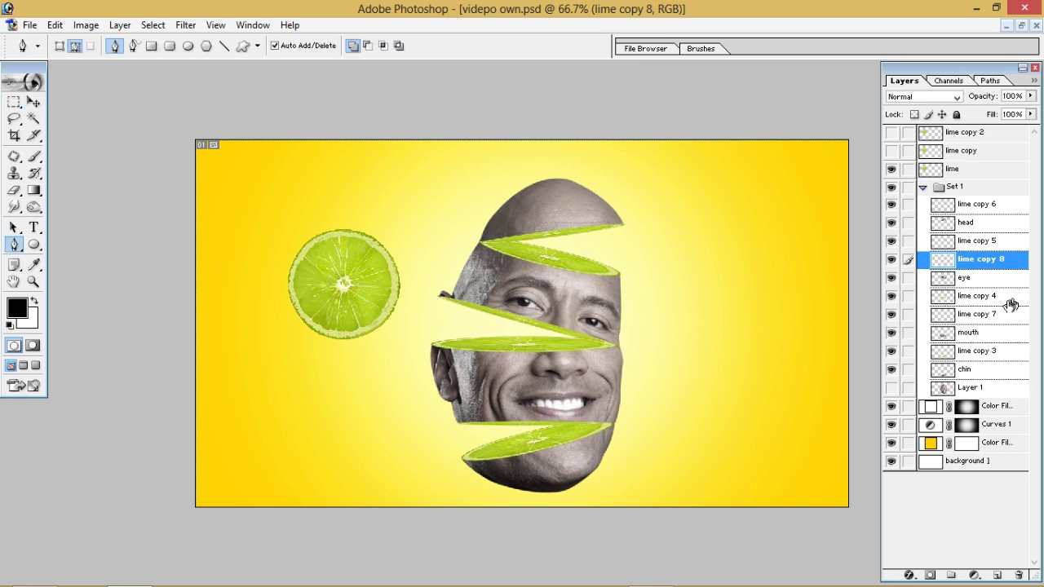
click(891, 169)
click(970, 169)
click(891, 168)
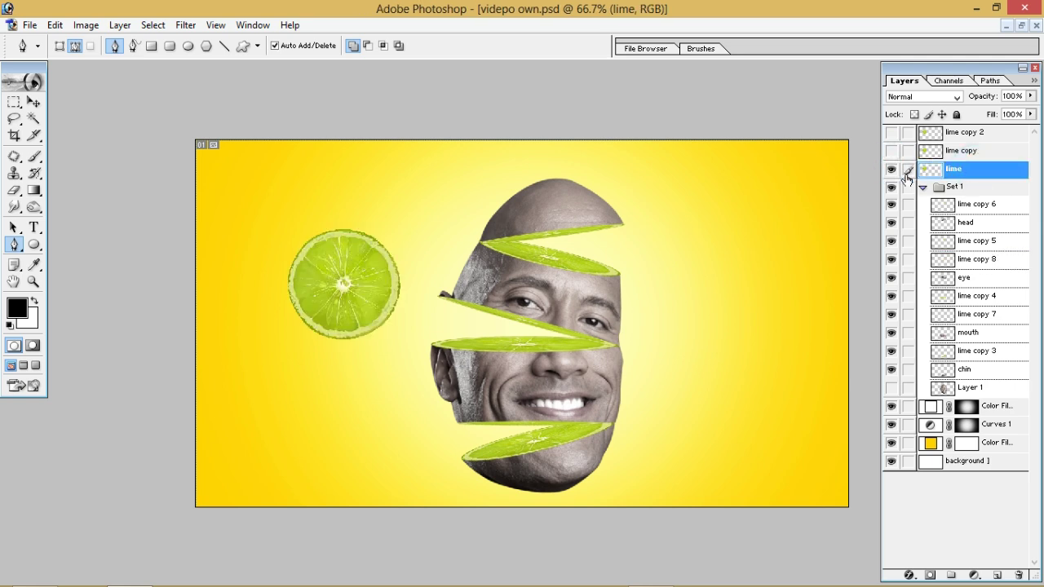
click(891, 169)
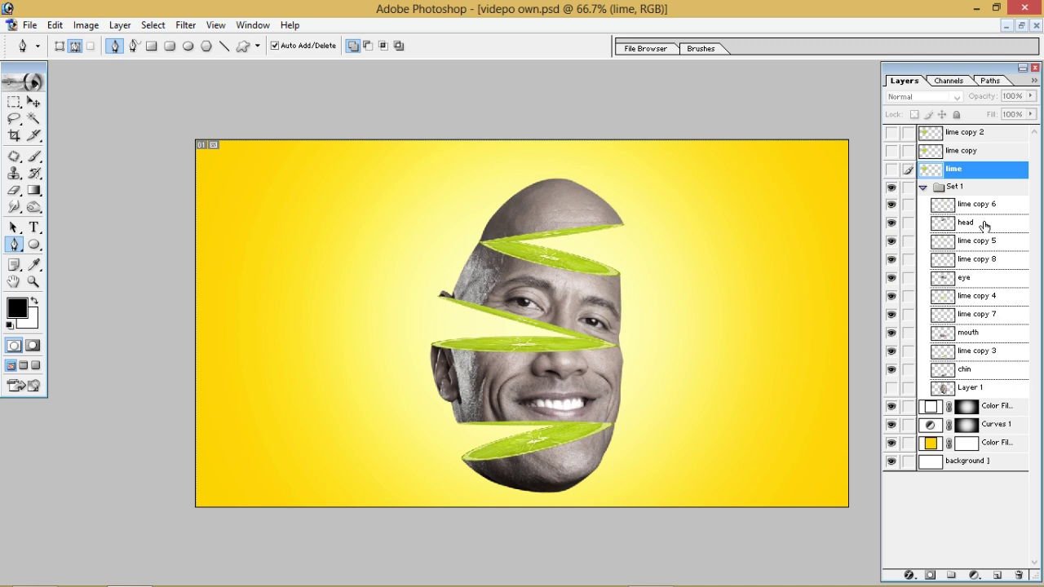
Check the chin and lime copy 3 layers by toggling their visibility, leaving lime copy 3 selected
click(984, 375)
click(890, 370)
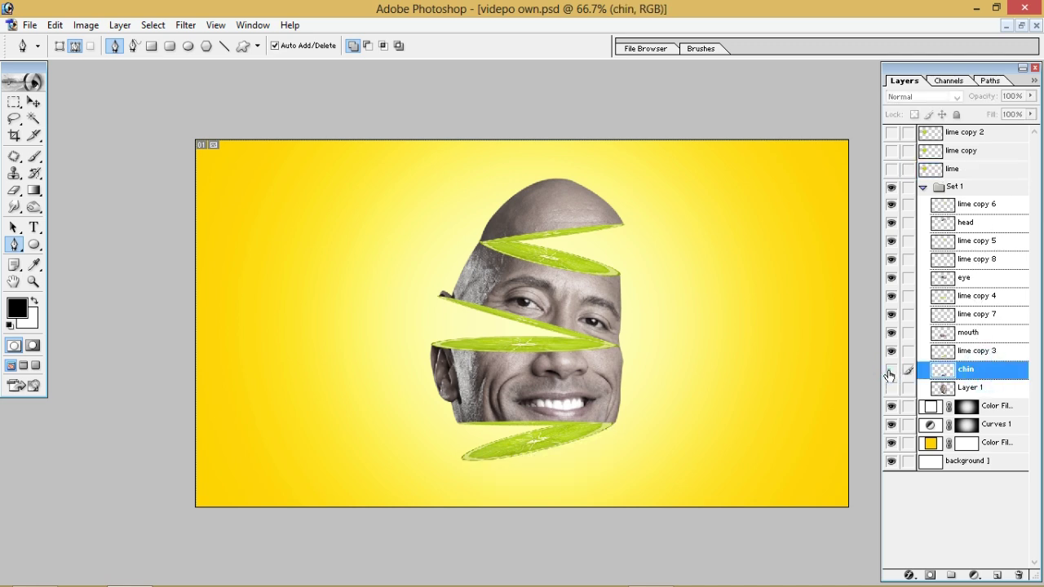
click(891, 370)
click(975, 349)
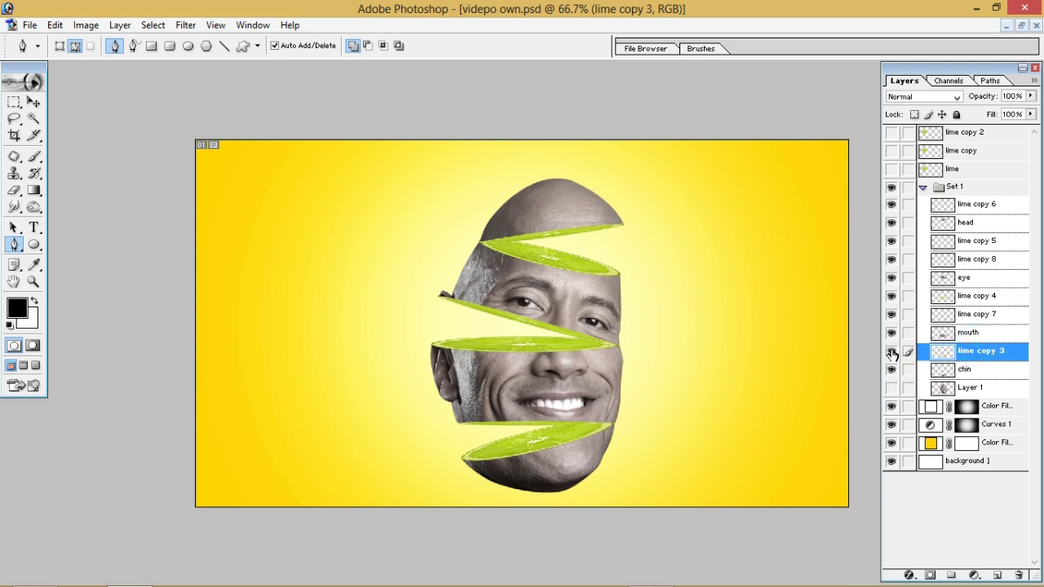
click(891, 351)
click(890, 351)
Add Layer 2 clipped to lime copy 3 and set a larger brush to 20% opacity and 20% flow
click(985, 576)
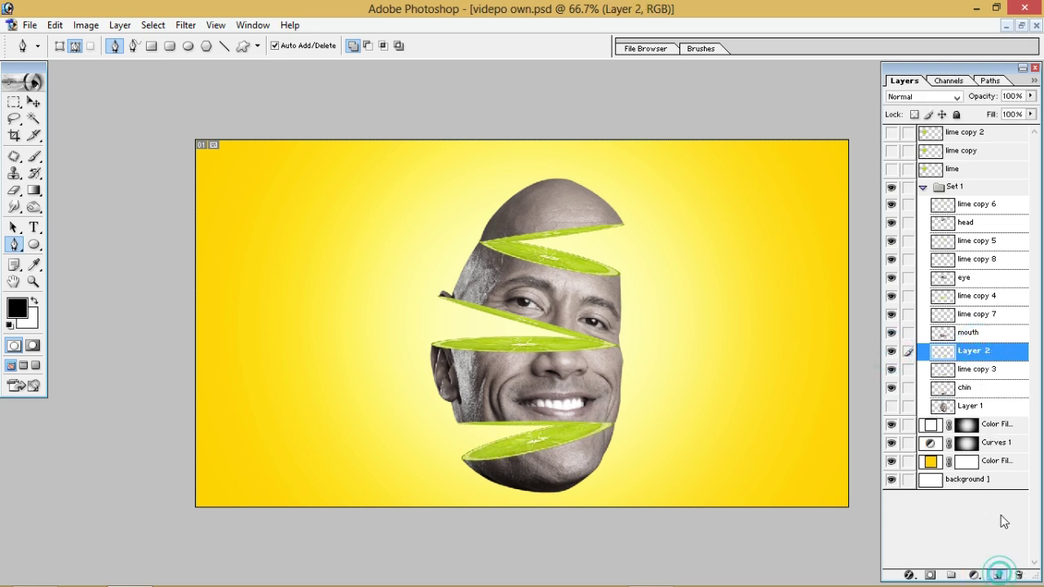
key(b)
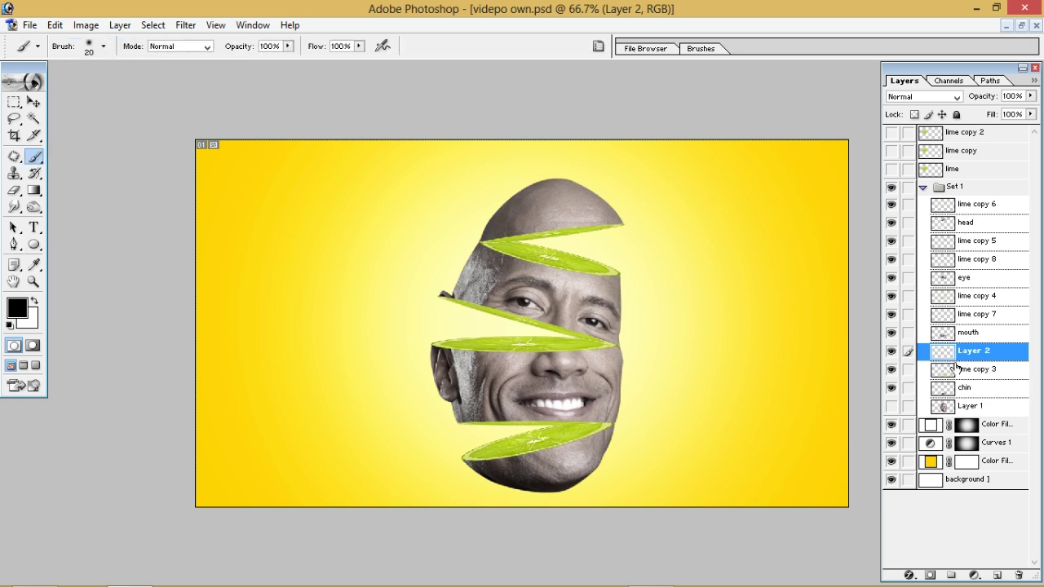
alt+click(995, 361)
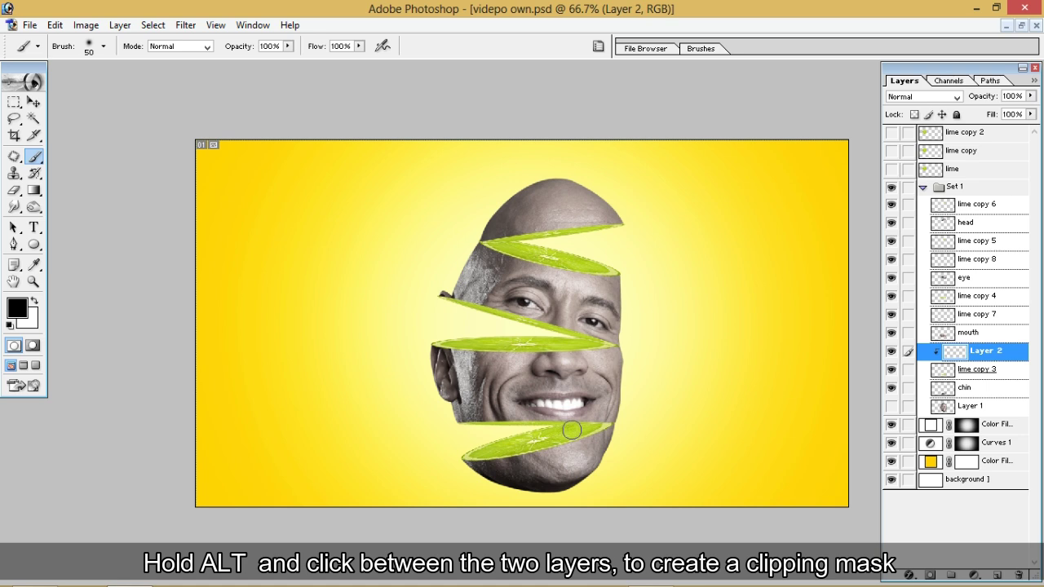
key(bracketright)
key(bracketright)
key(bracketright)
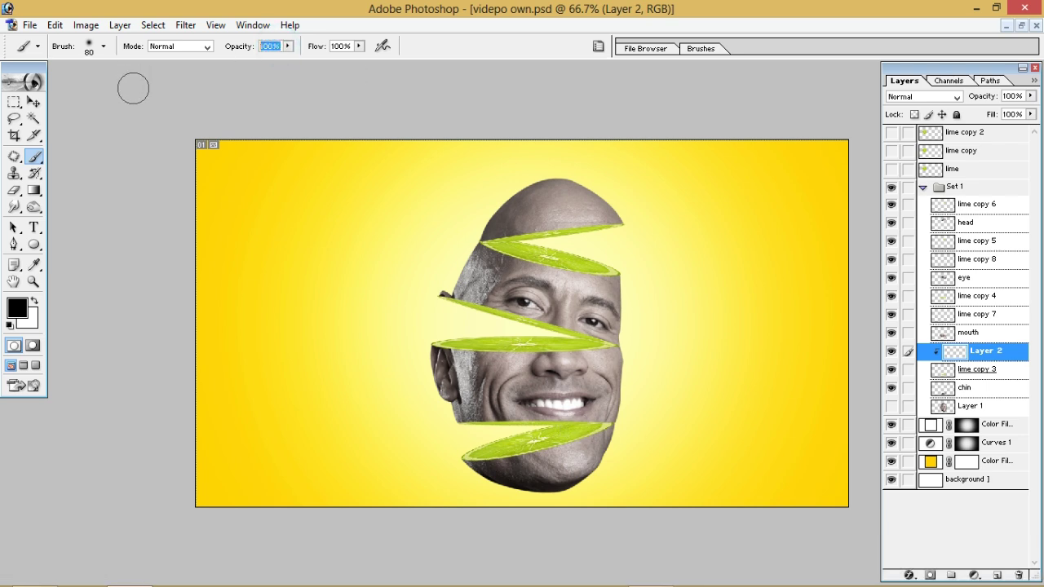
text(20)
key(Tab)
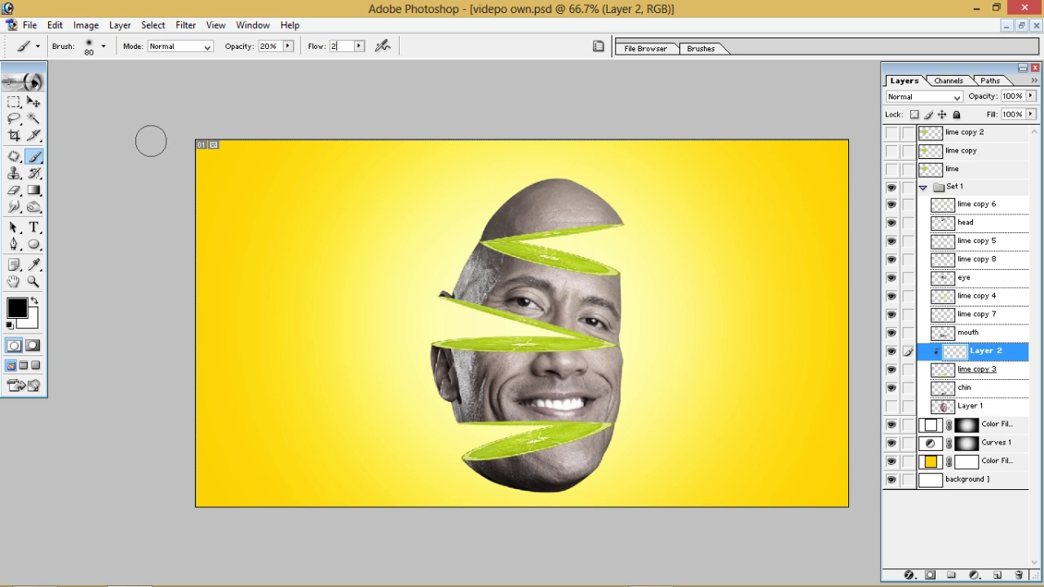
key(Return)
key(bracketright)
key(bracketright)
key(bracketright)
key(bracketright)
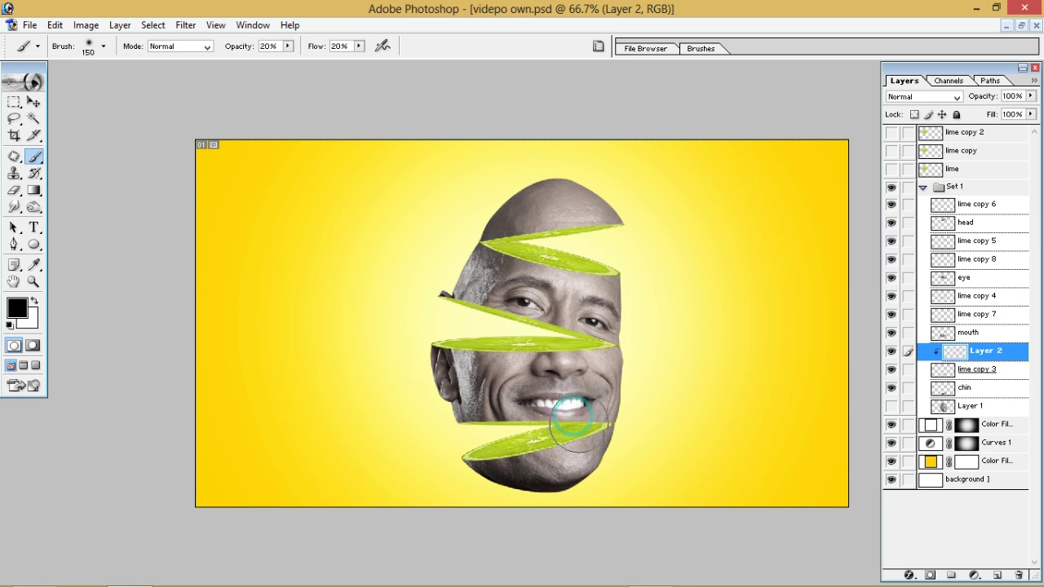
Paint soft black shadow over the mouth and chin on the lime copy 3 slice
mouse_move(617, 407)
mouse_down()
mouse_move(552, 401)
mouse_move(603, 432)
mouse_up()
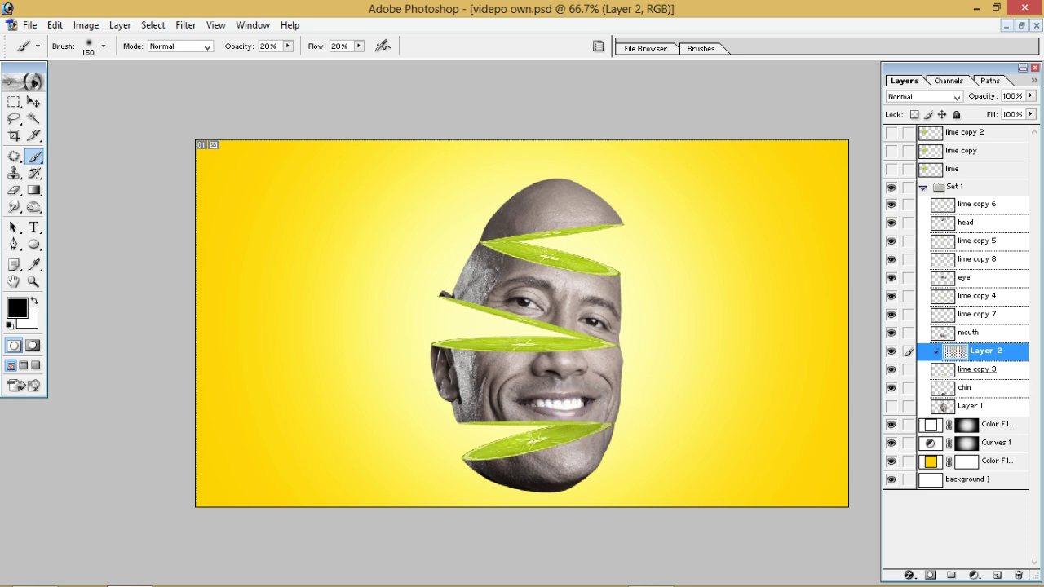
drag(538, 411, 547, 401)
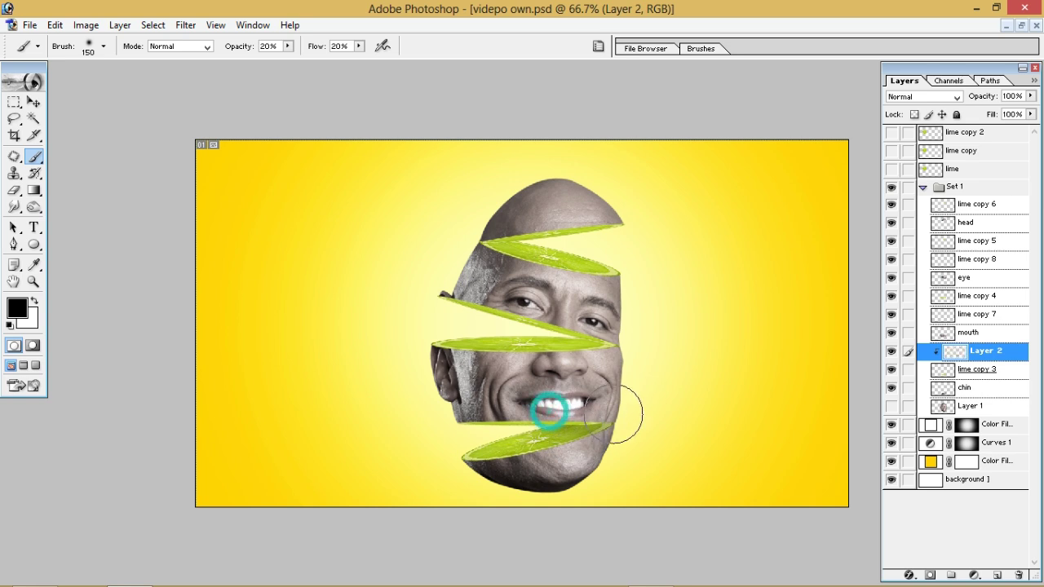
click(544, 465)
click(611, 440)
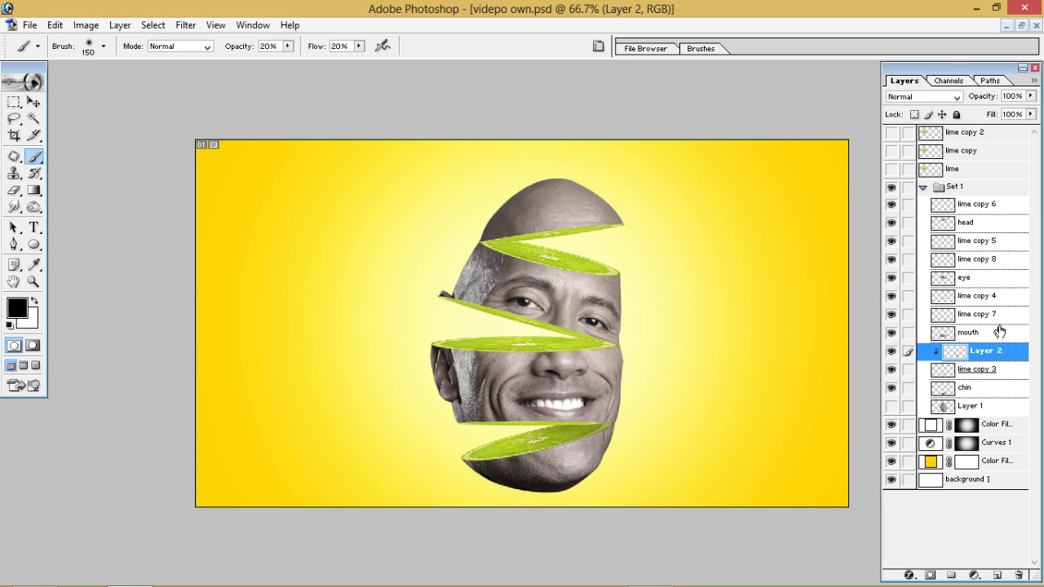
click(995, 316)
Add Layer 3 clipped to the lime copy 7 slice
click(891, 314)
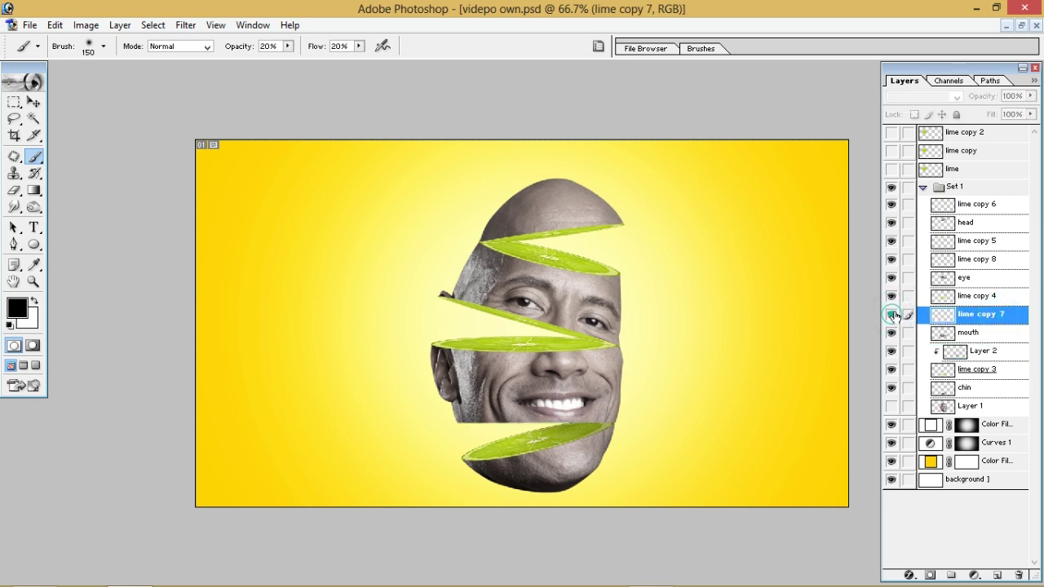
click(891, 314)
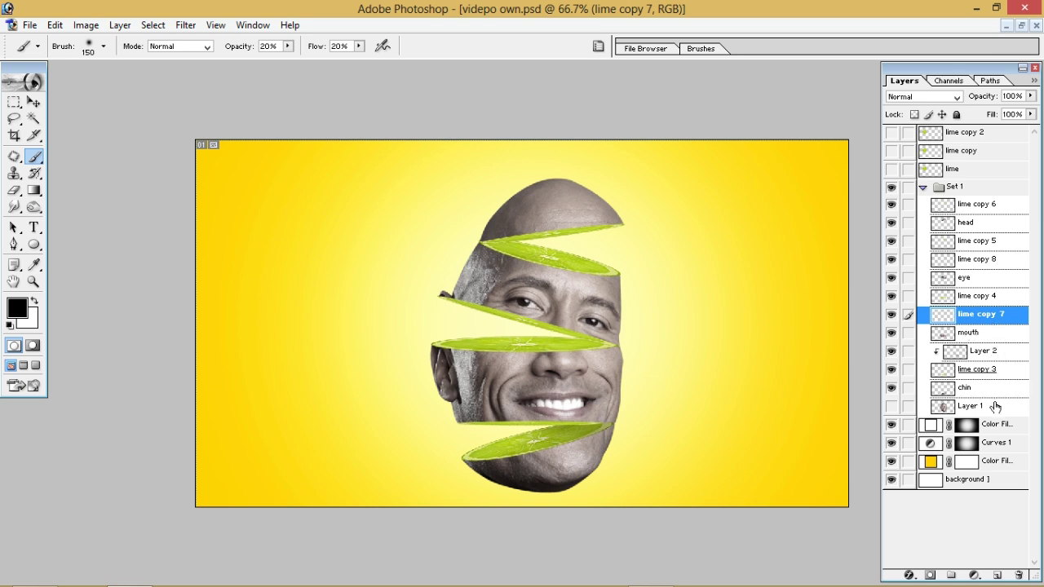
click(997, 575)
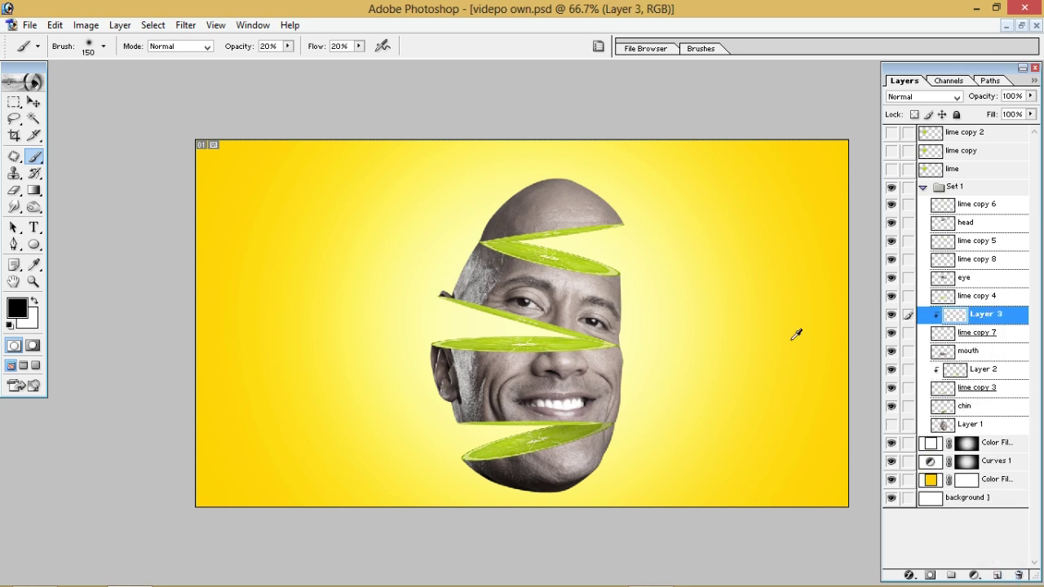
alt+click(993, 322)
Add Layer 4 clipped to lime copy 4 and paint soft shadow on it near the eye
click(974, 259)
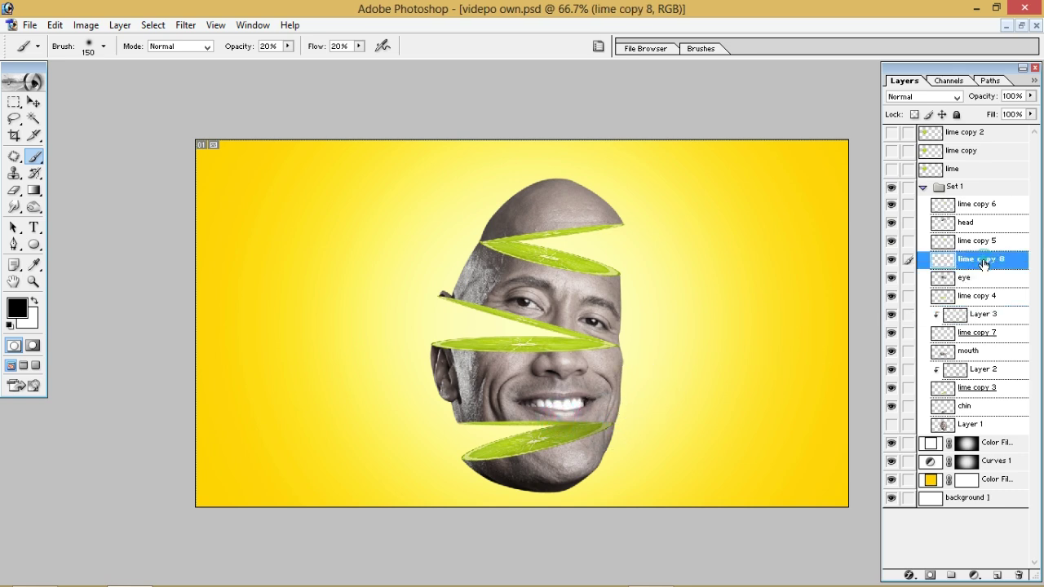
click(891, 259)
click(891, 259)
click(891, 242)
click(891, 240)
click(891, 296)
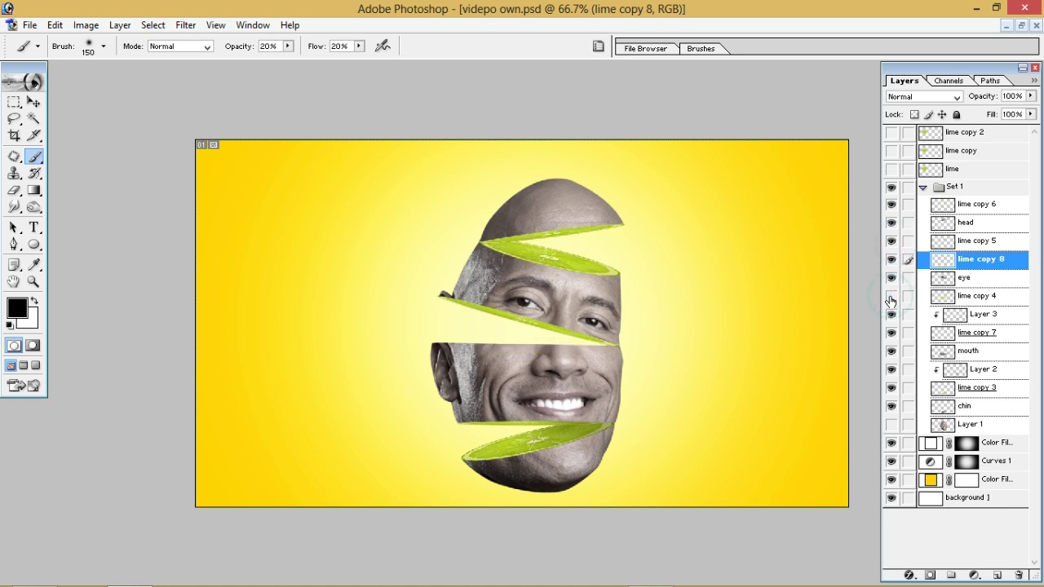
click(891, 296)
click(989, 296)
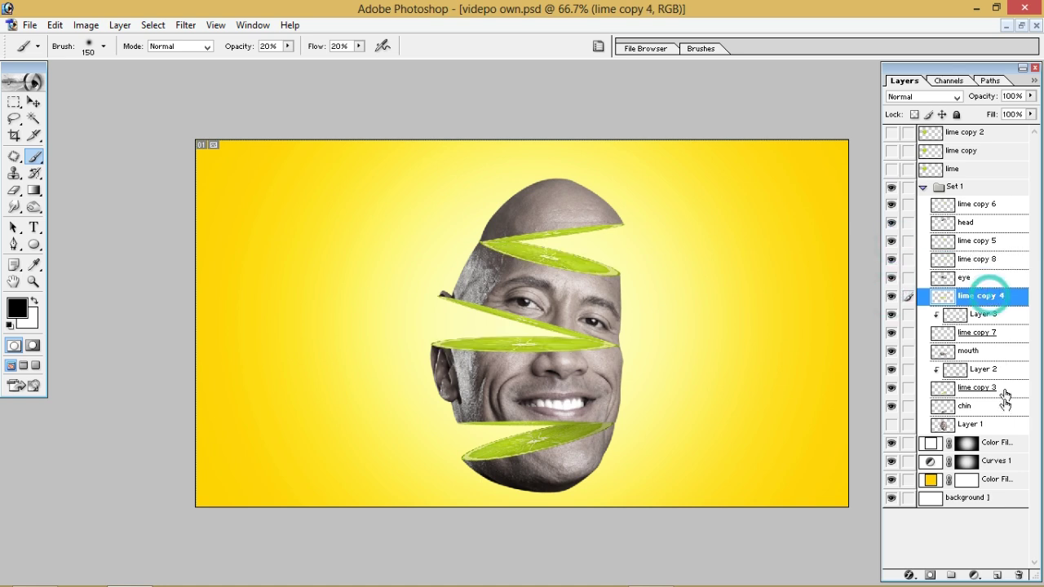
click(996, 575)
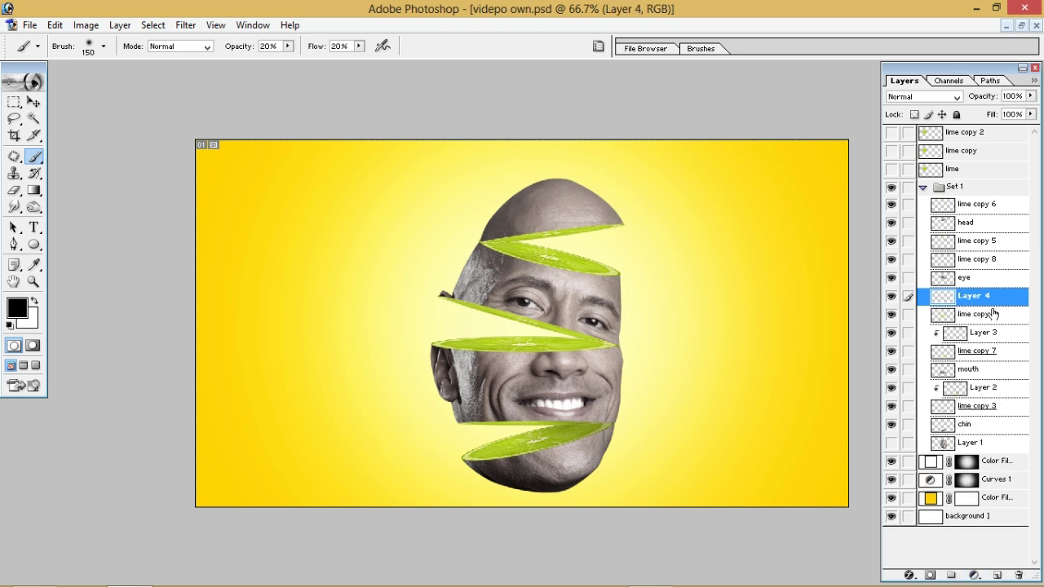
alt+click(1001, 308)
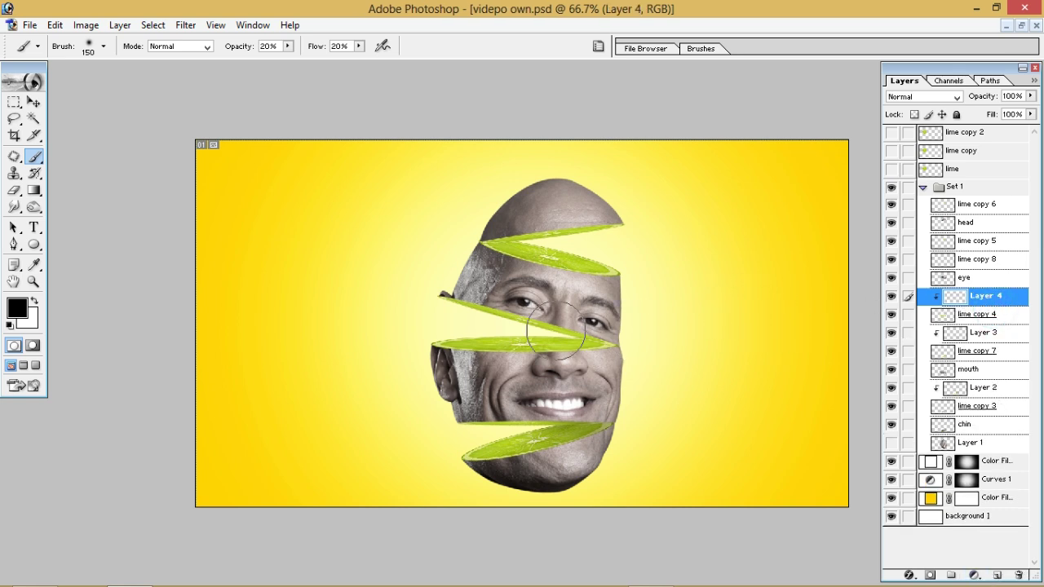
mouse_move(559, 330)
mouse_down()
mouse_move(603, 350)
mouse_move(525, 322)
mouse_up()
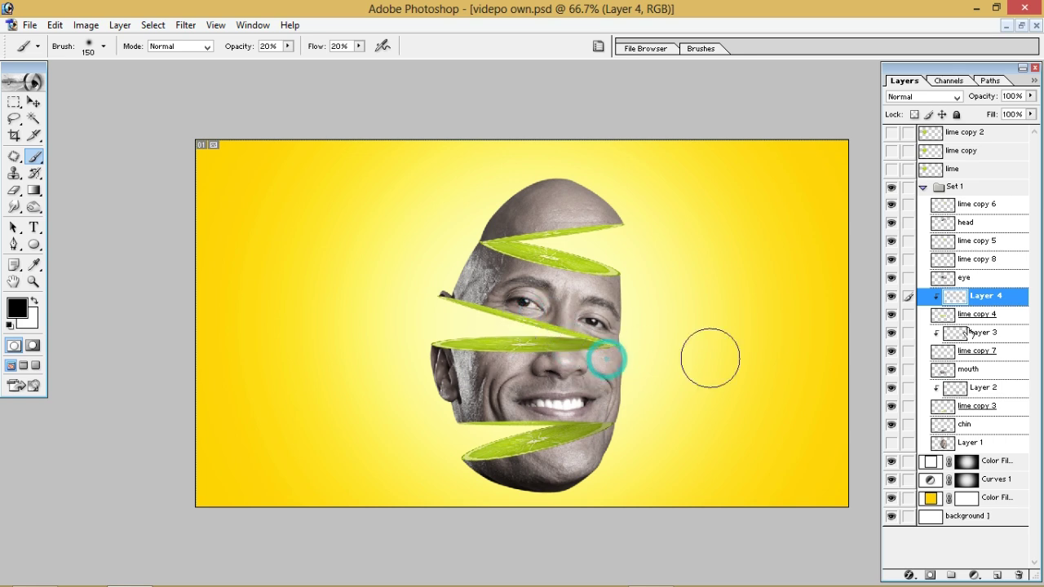
Add Layer 5 clipped to lime copy 8 and paint shadow beside the right eye
click(985, 261)
click(890, 259)
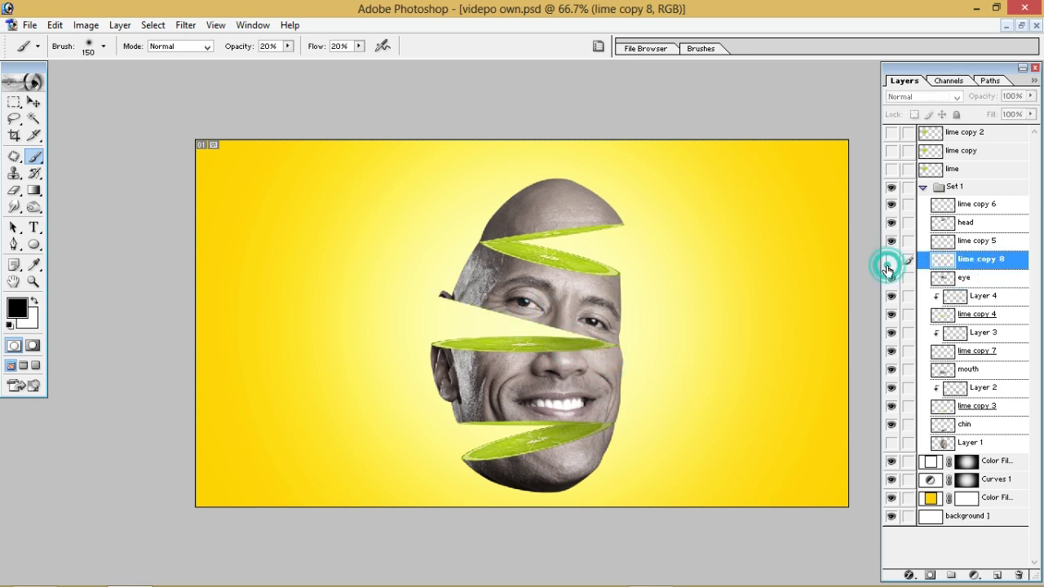
click(891, 259)
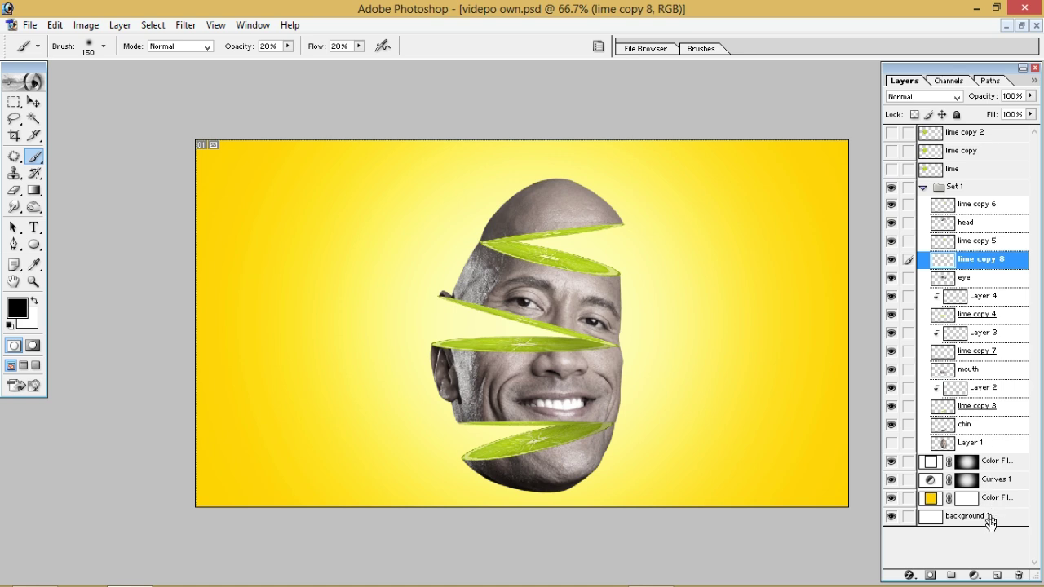
click(998, 575)
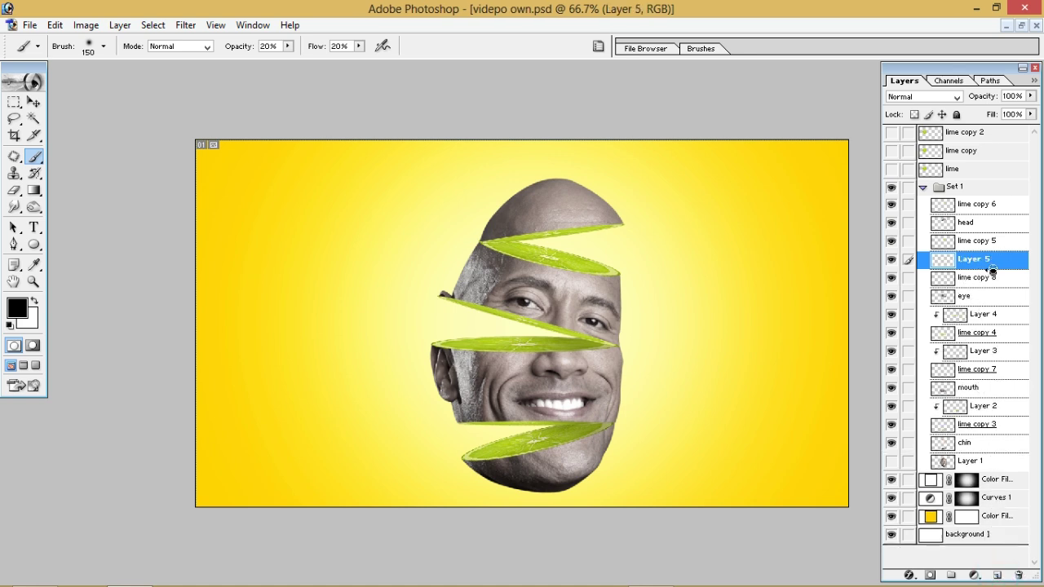
alt+click(992, 270)
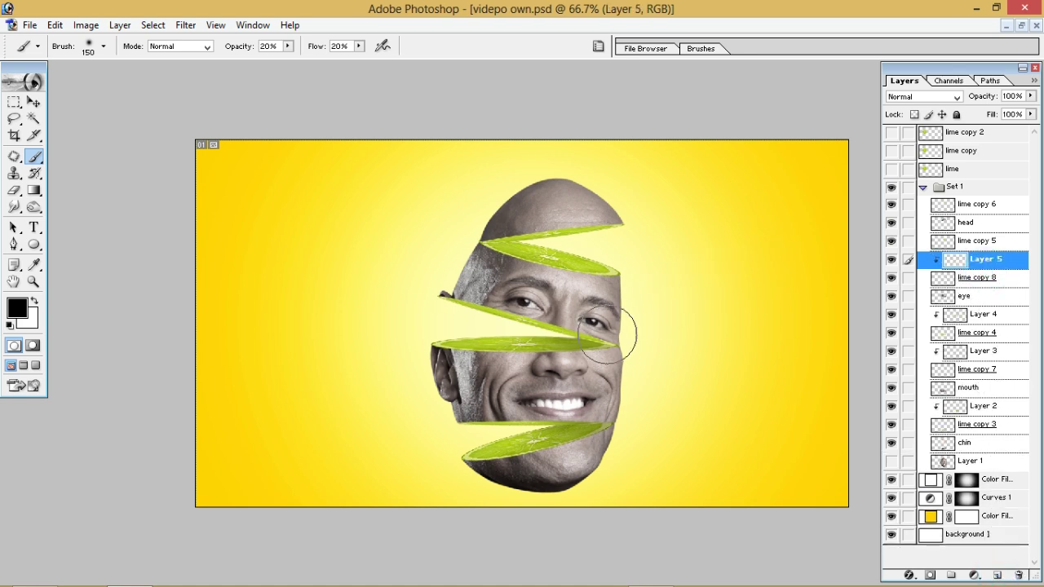
drag(627, 338, 650, 347)
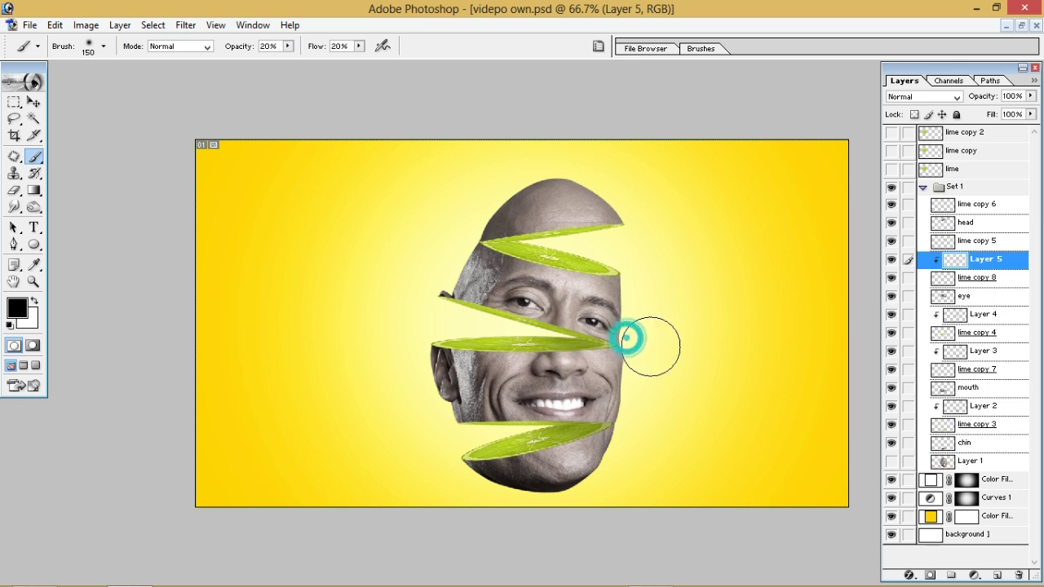
Add Layer 6 clipped to the lime copy 6 top slice
click(993, 206)
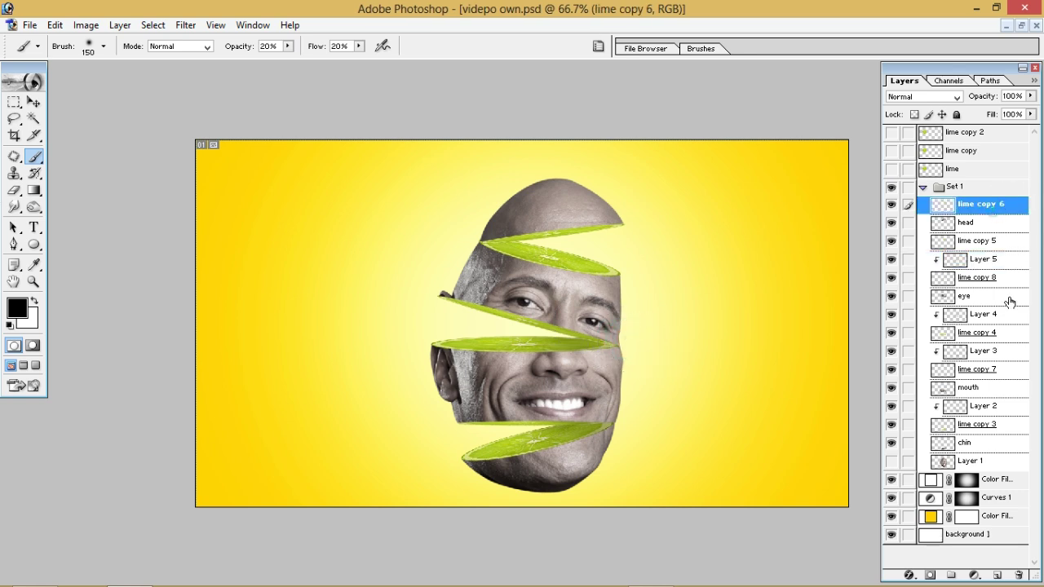
click(890, 207)
click(890, 207)
click(997, 576)
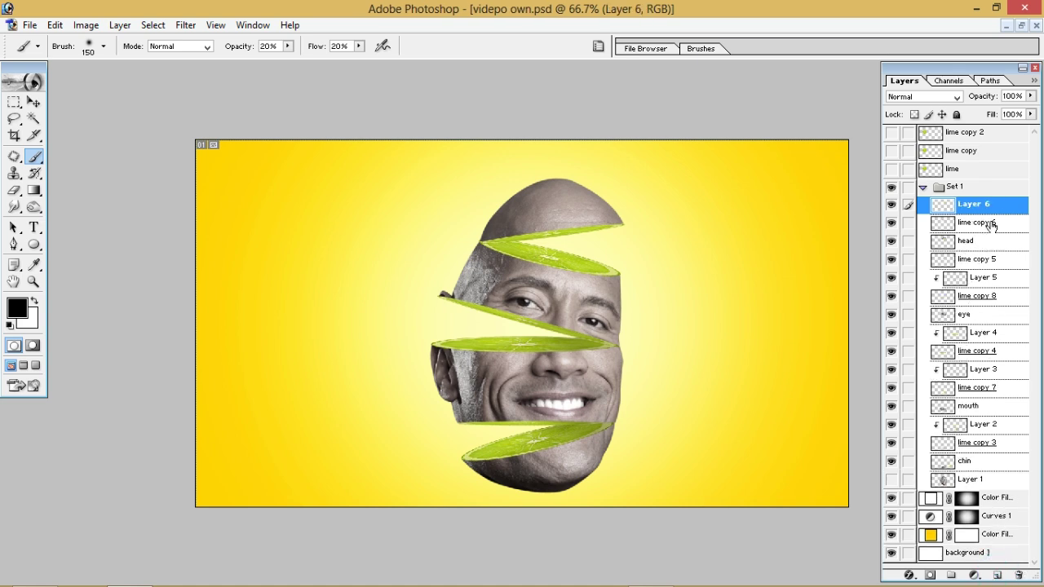
alt+click(998, 213)
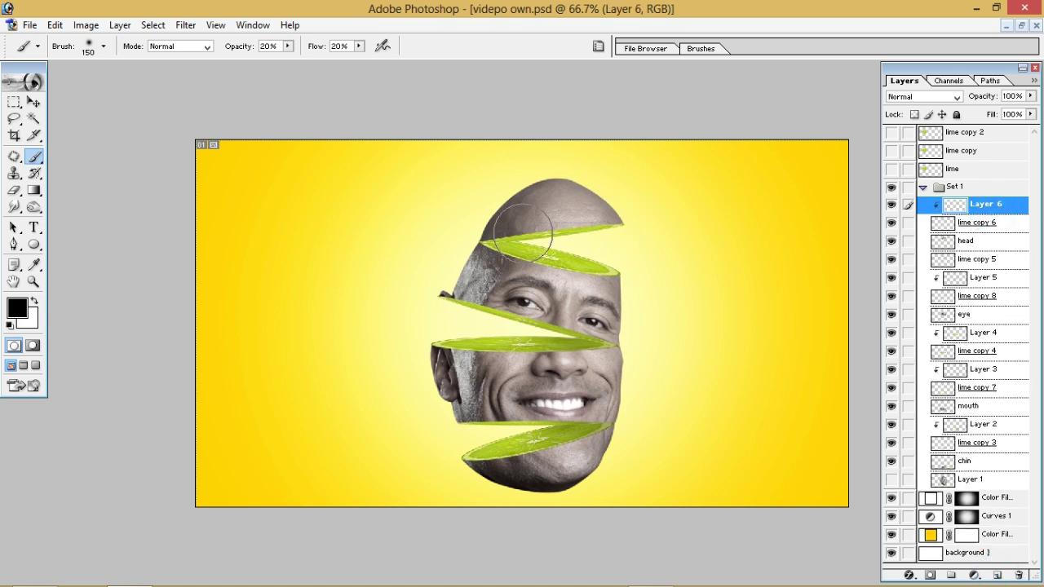
Toggle the top slices and the head layer's visibility to identify lime copy 5
click(968, 228)
click(892, 222)
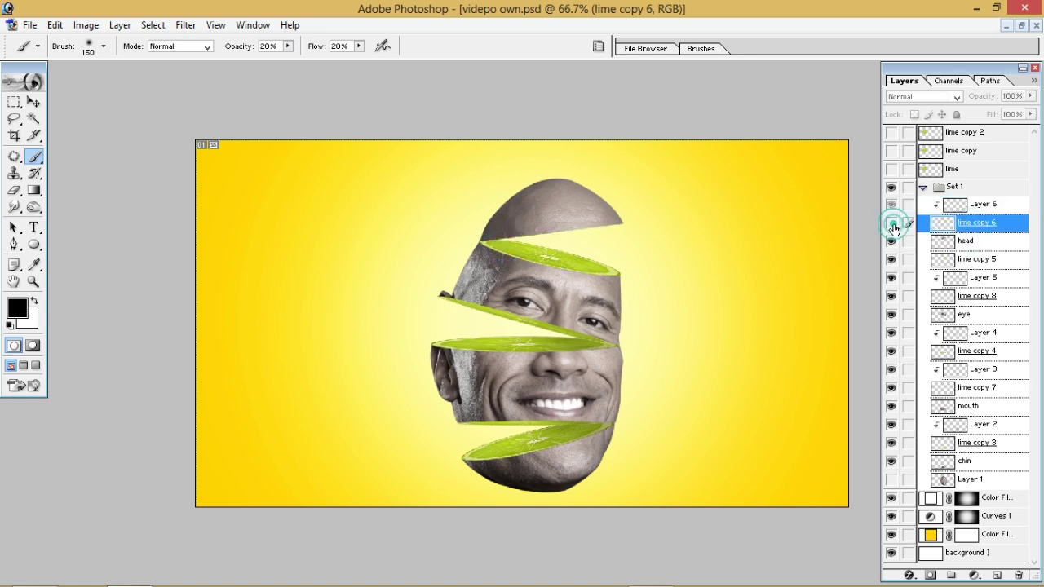
click(892, 222)
click(892, 240)
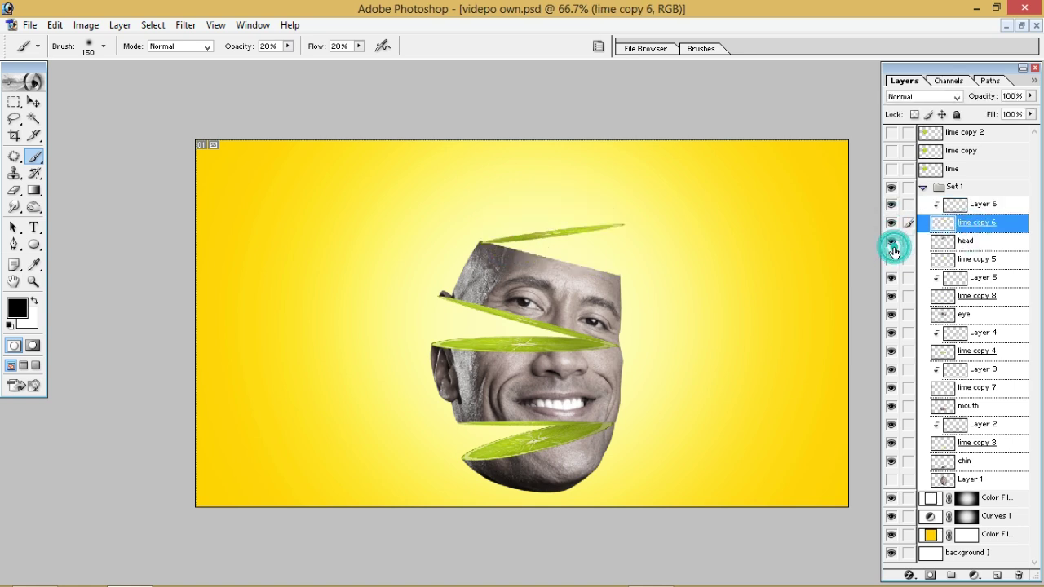
click(892, 240)
click(891, 259)
click(892, 259)
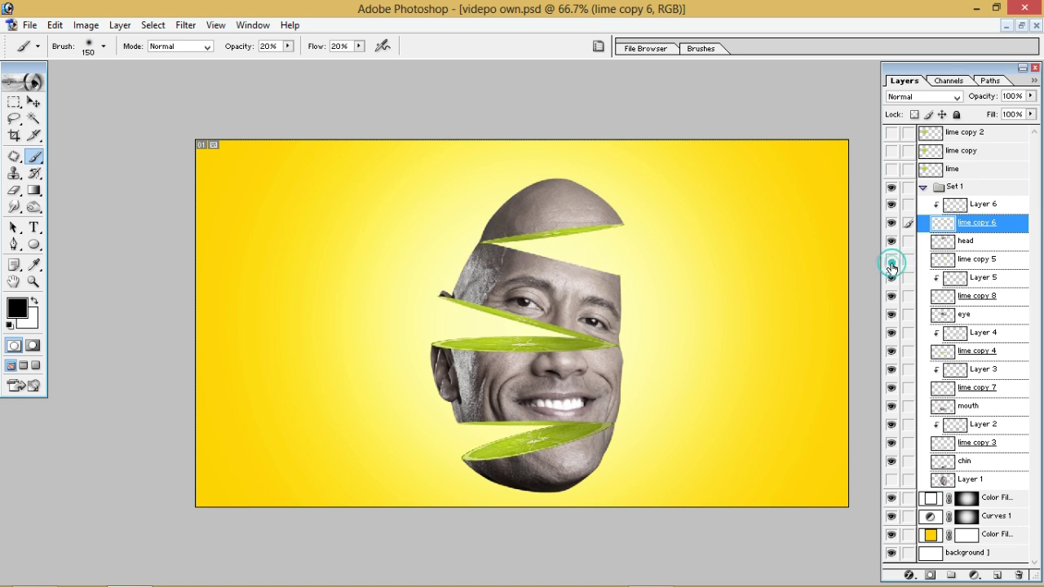
click(891, 259)
Add Layer 7 clipped to lime copy 5 and paint shading along the upper slice
click(983, 258)
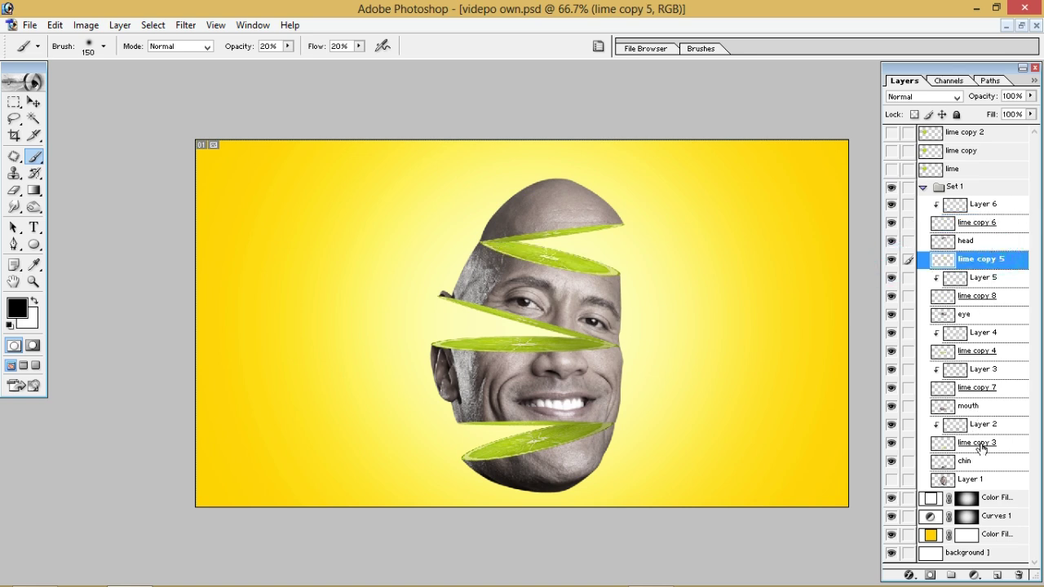
click(992, 575)
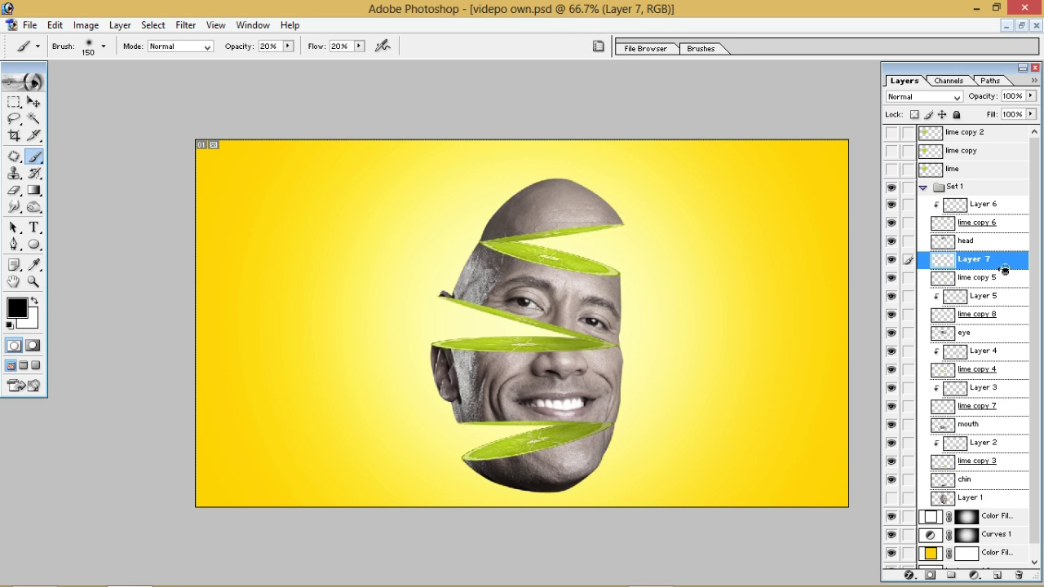
alt+click(1005, 269)
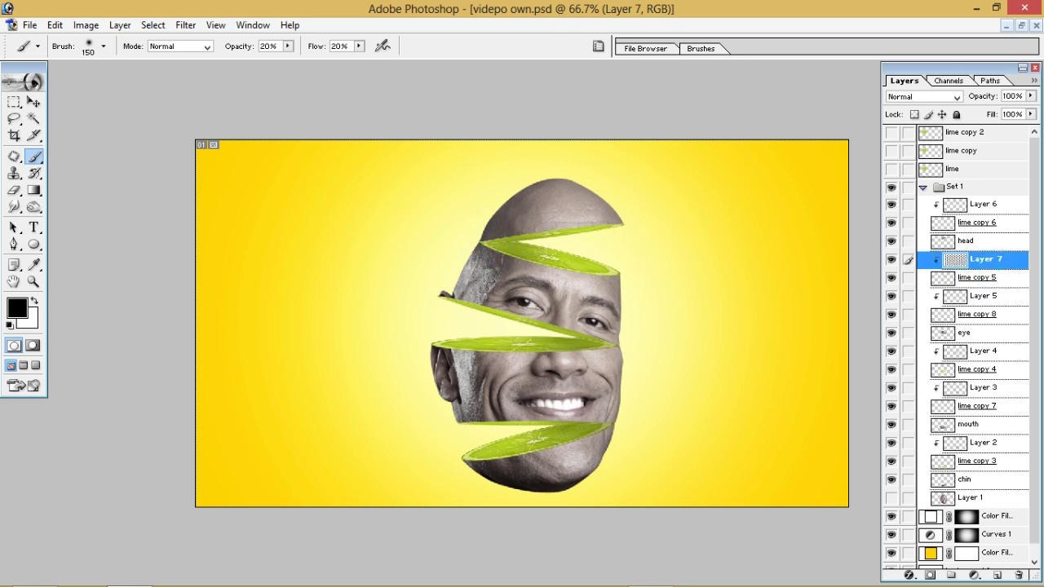
click(504, 225)
drag(545, 215, 582, 233)
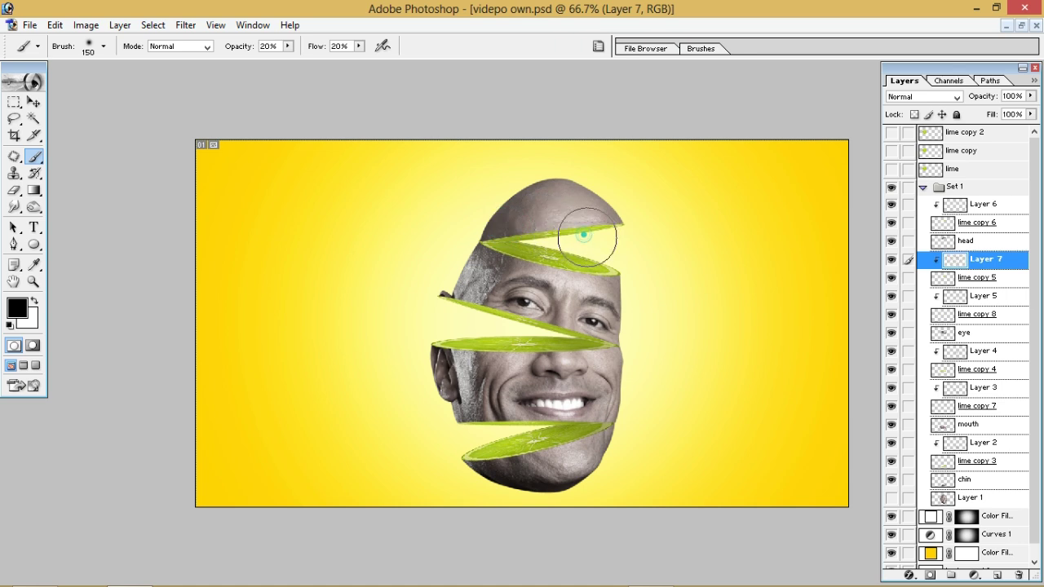
click(526, 284)
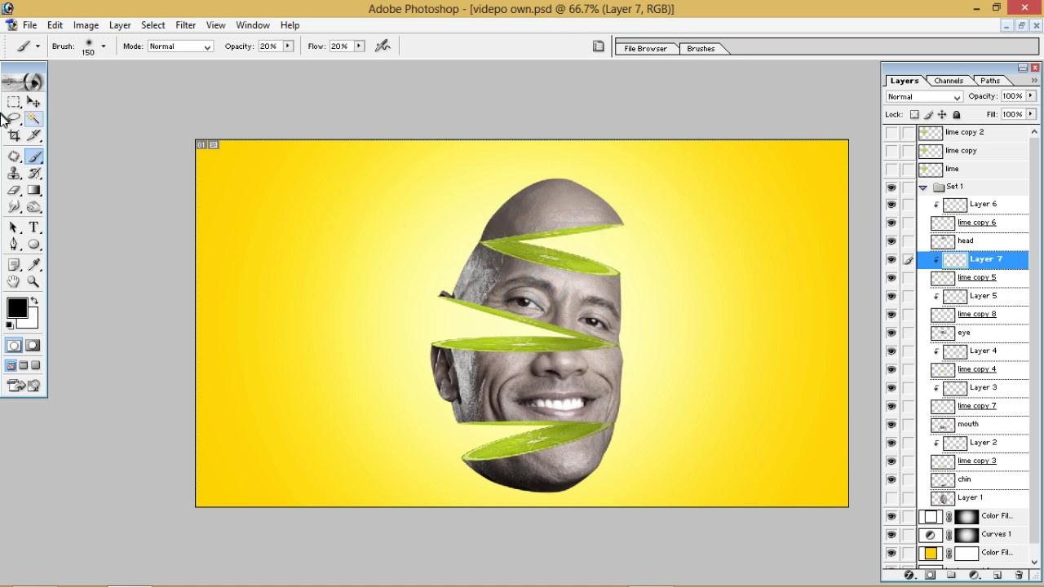
Move the Set 1 face group to the right, then back toward the centre
click(32, 102)
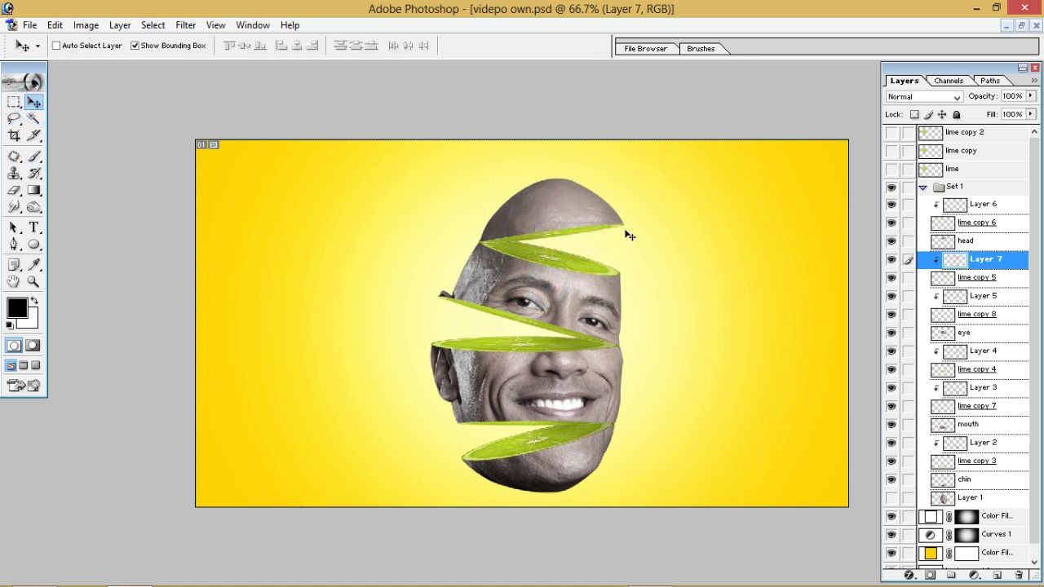
click(921, 189)
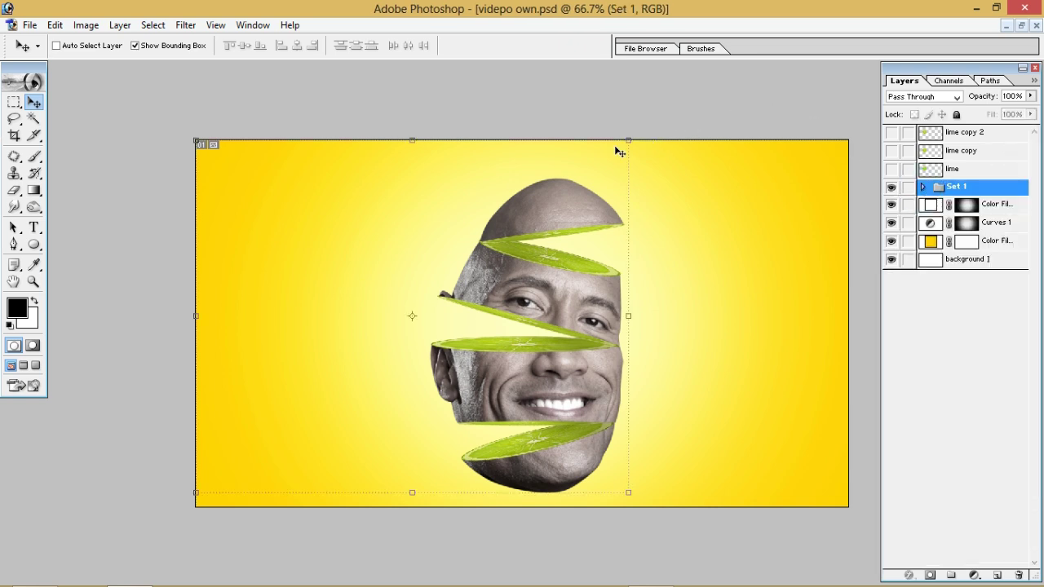
mouse_move(568, 199)
mouse_down()
mouse_move(738, 238)
mouse_move(549, 220)
mouse_up()
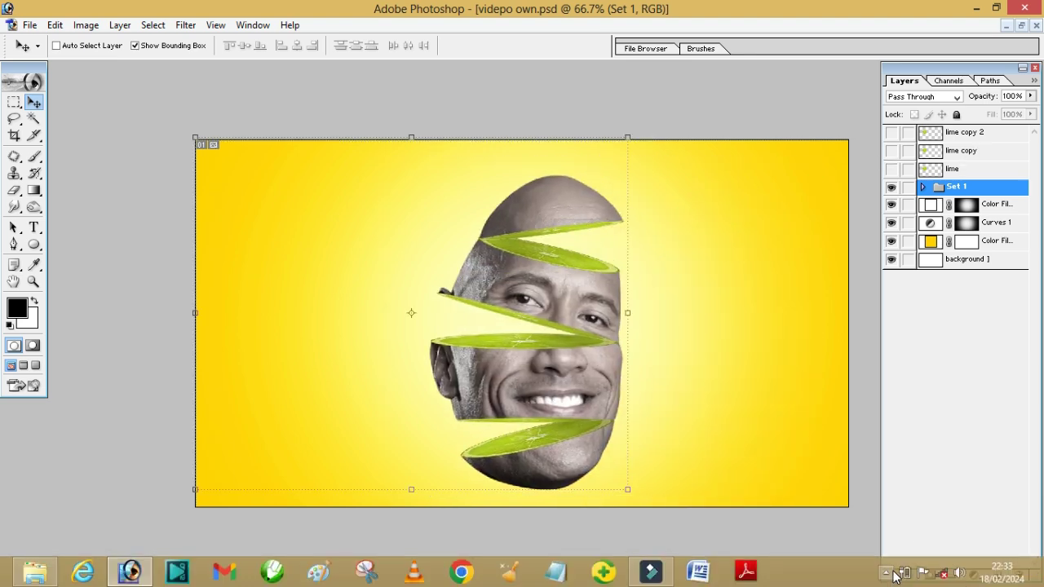
mouse_move(560, 204)
mouse_down()
mouse_move(583, 208)
mouse_move(587, 224)
mouse_move(599, 214)
mouse_move(585, 214)
mouse_up()
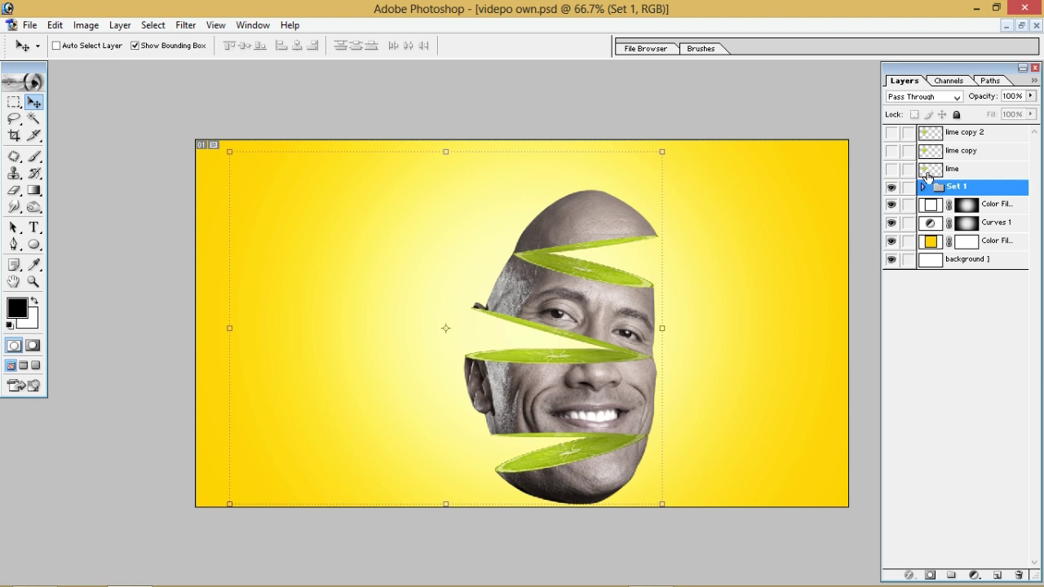
click(924, 187)
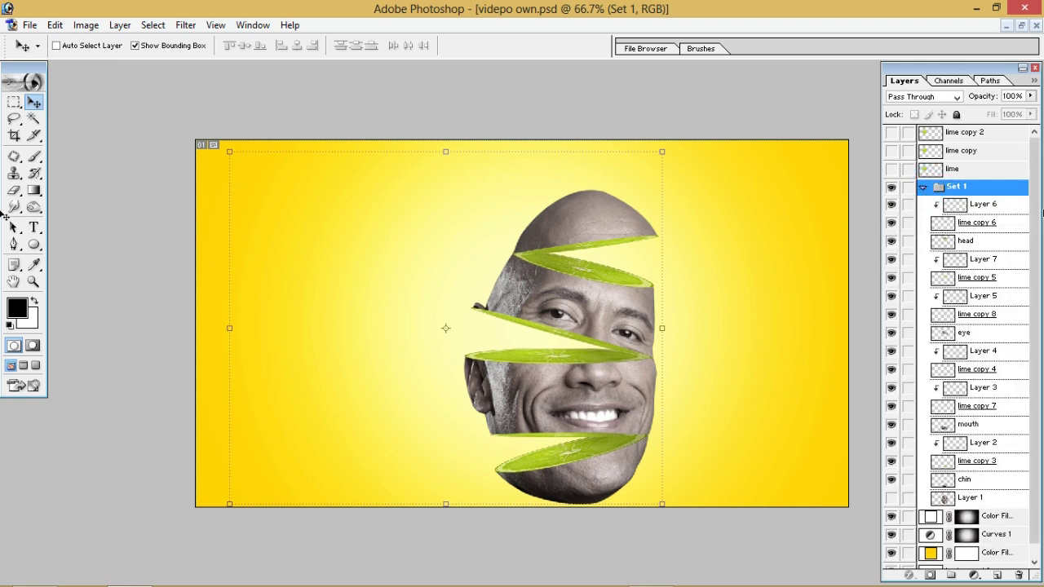
scroll(1040, 226, down, 2)
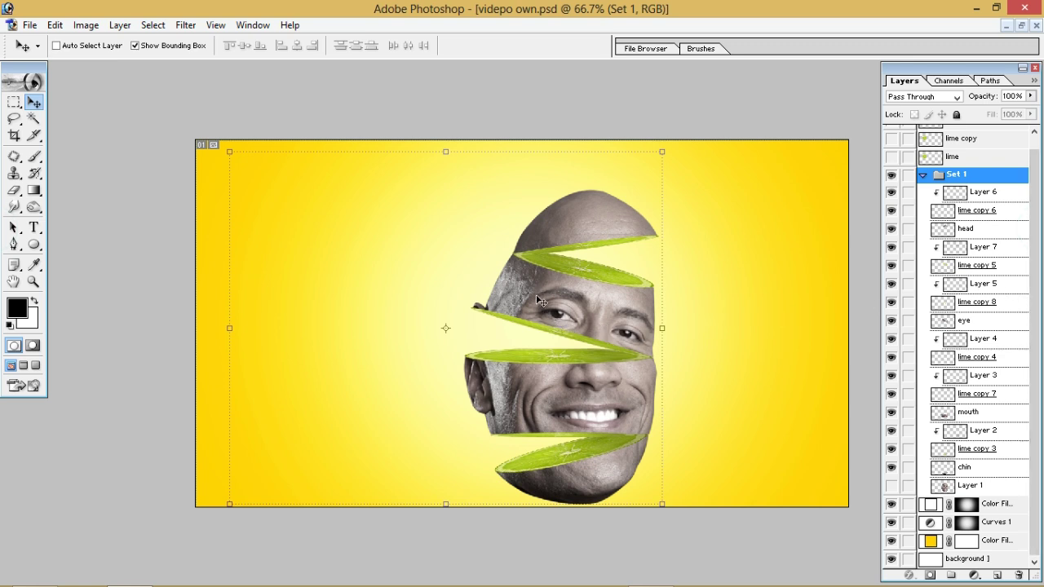
drag(540, 301, 497, 300)
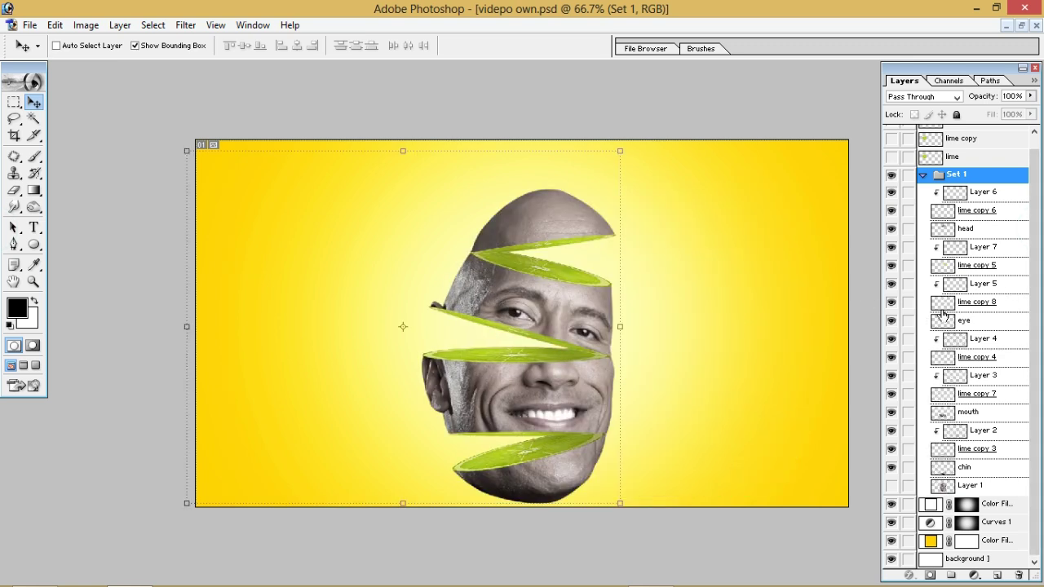
Hide Layer 1 beneath chin and briefly check the mouth layer's visibility
click(894, 486)
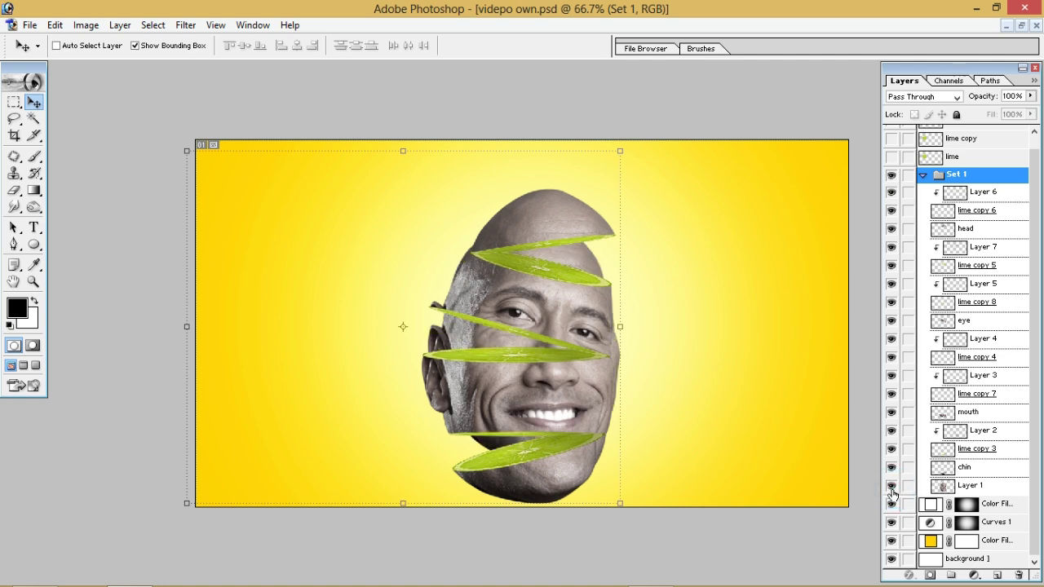
click(891, 487)
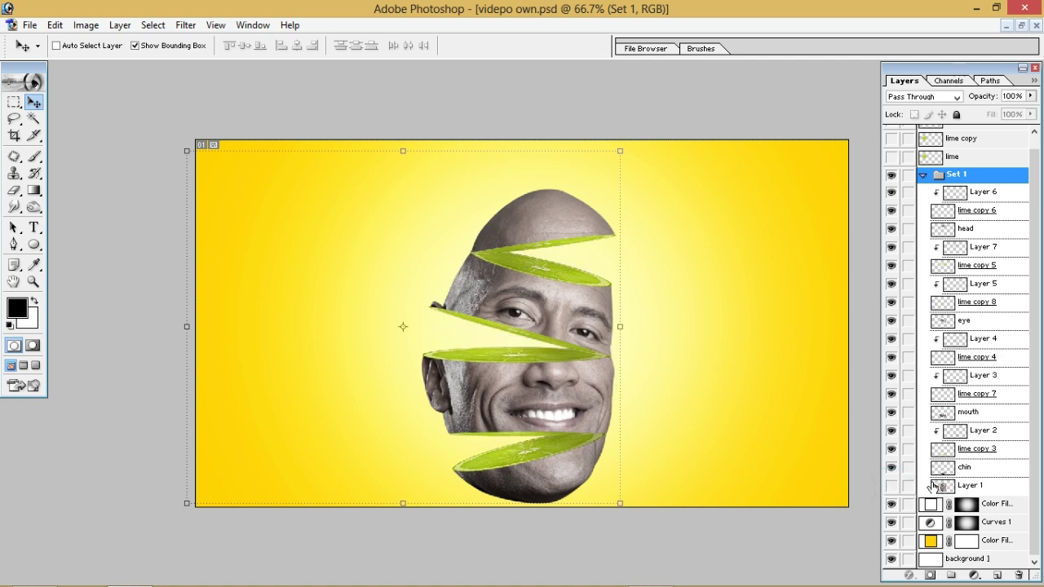
click(963, 486)
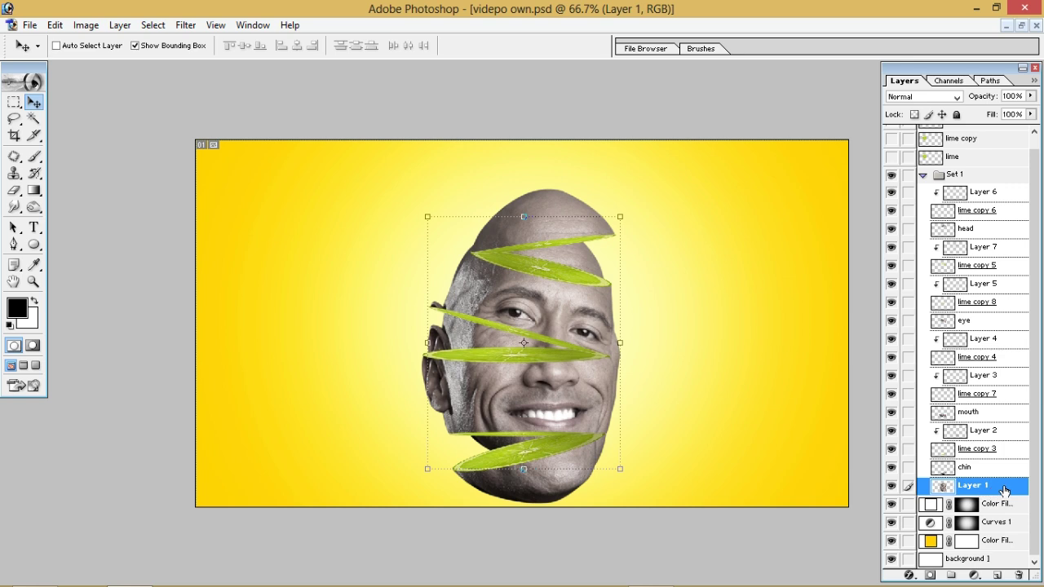
click(892, 487)
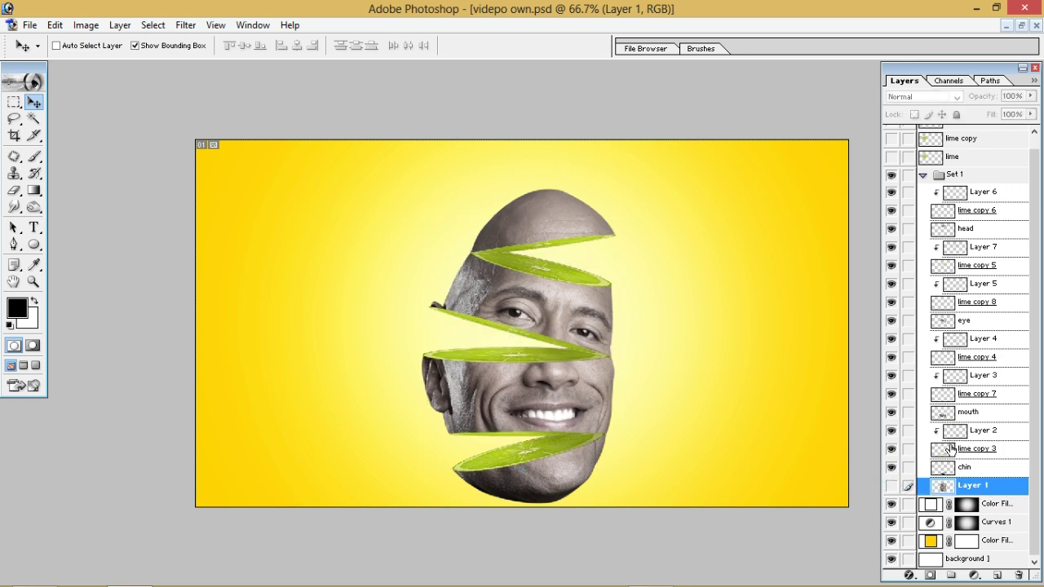
click(892, 414)
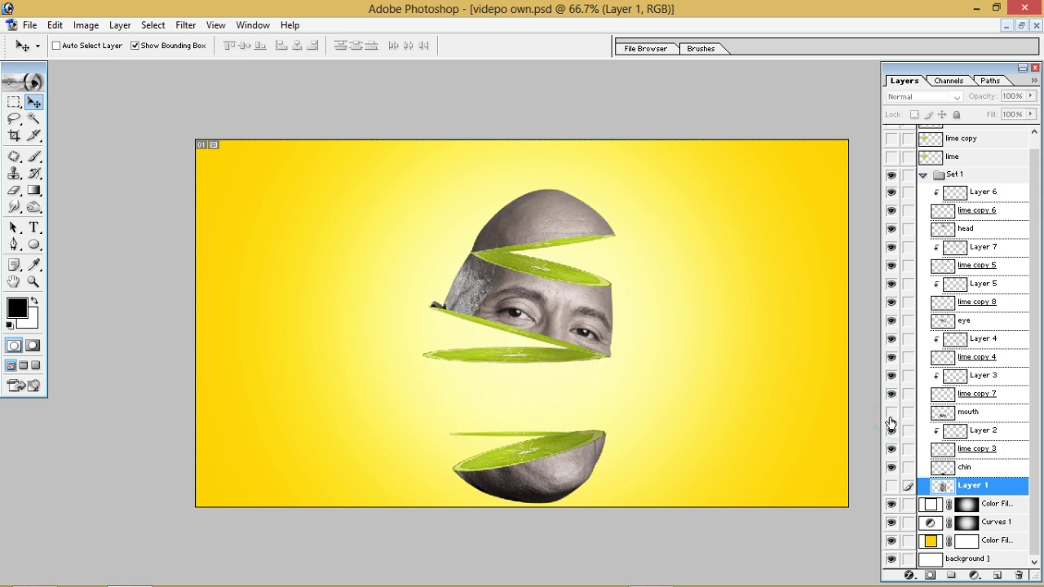
click(891, 412)
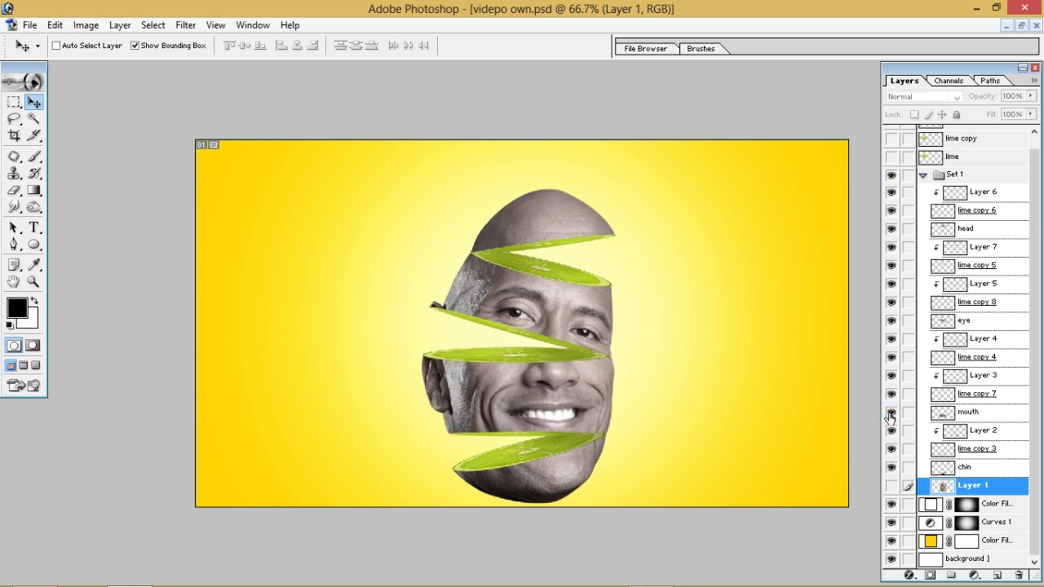
Shrink the collapsed Set 1 face-and-lime group to 81%, nudging it up and slightly right
click(936, 176)
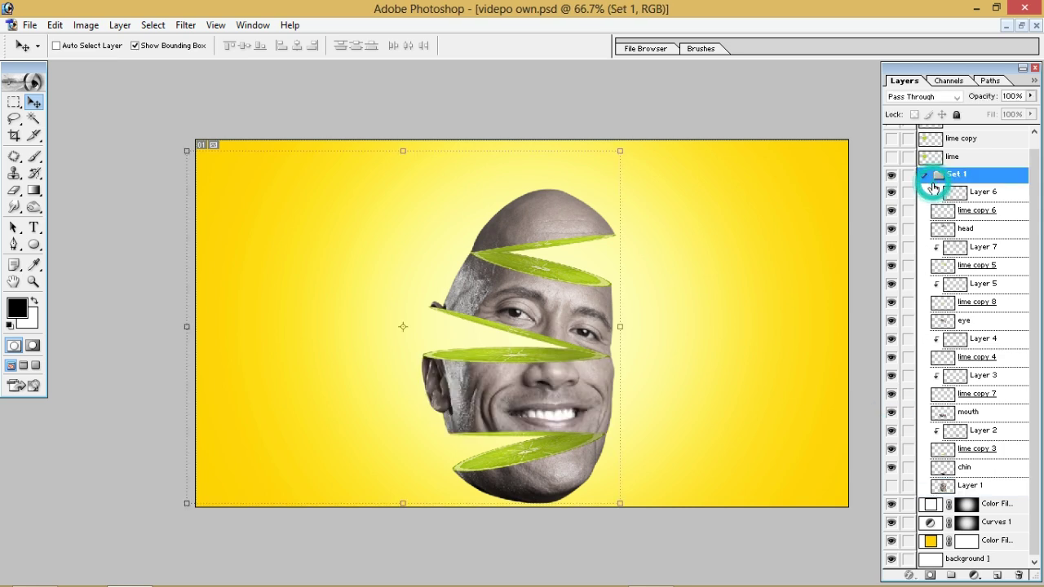
click(922, 177)
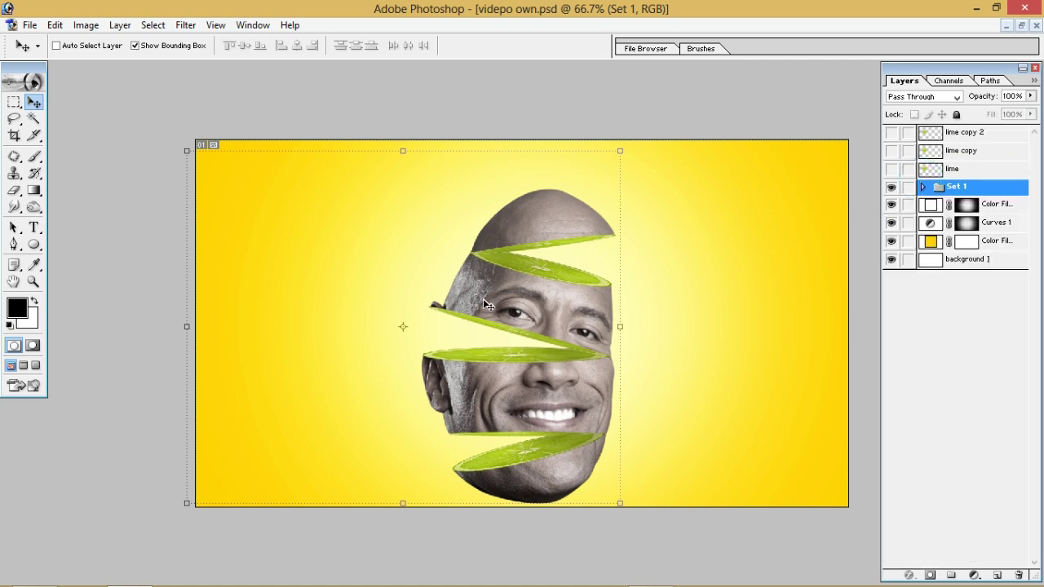
drag(496, 292, 497, 280)
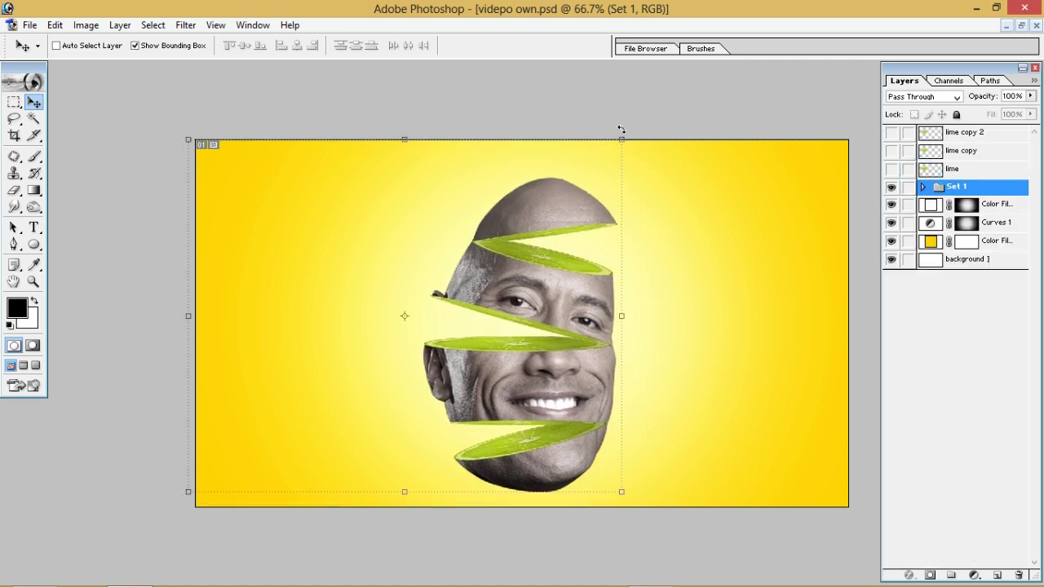
drag(621, 141, 579, 173)
mouse_move(531, 230)
mouse_down()
mouse_move(555, 238)
mouse_move(547, 232)
mouse_up()
double_click(547, 232)
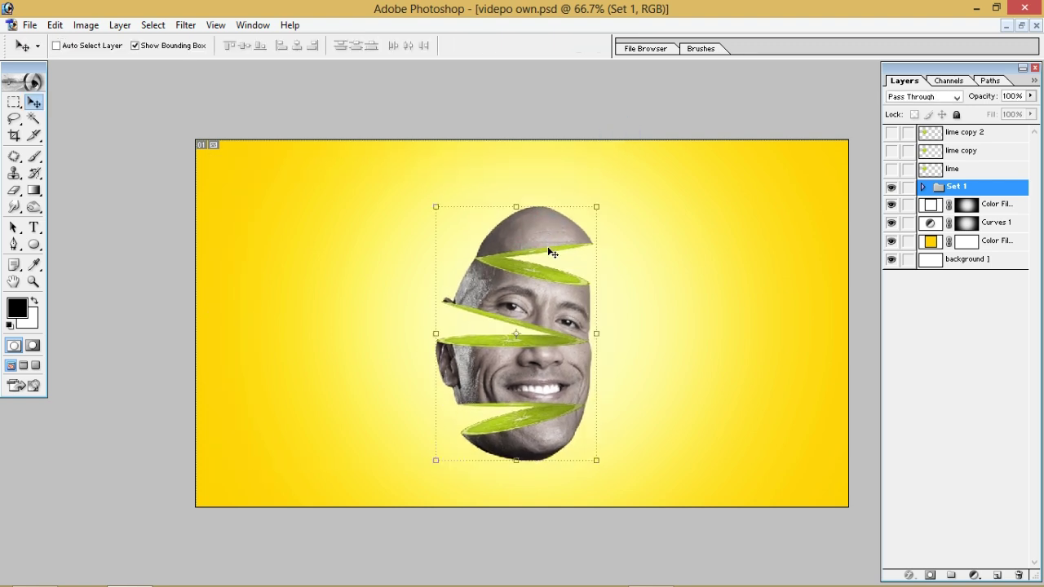
key(p)
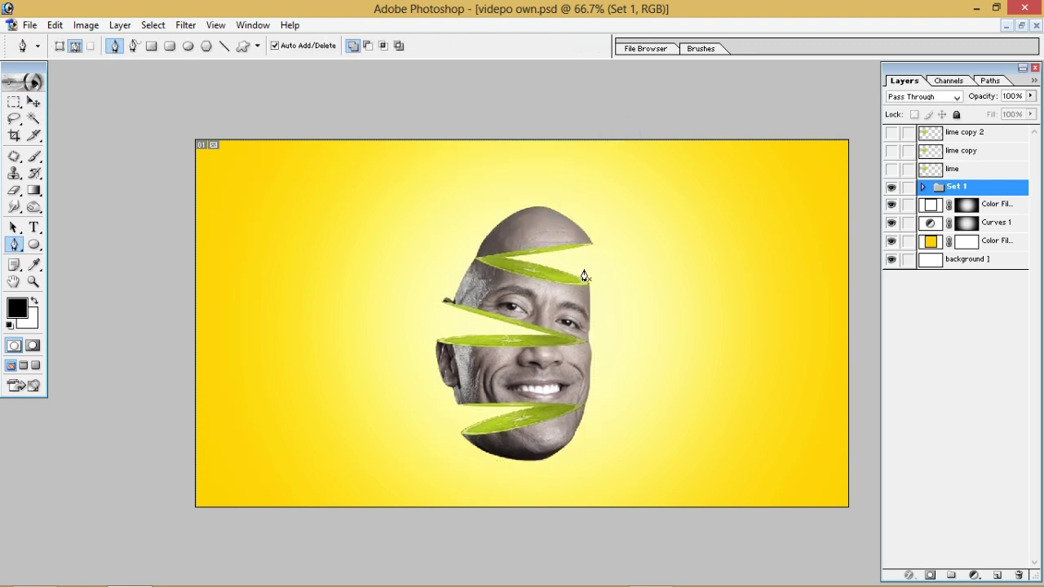